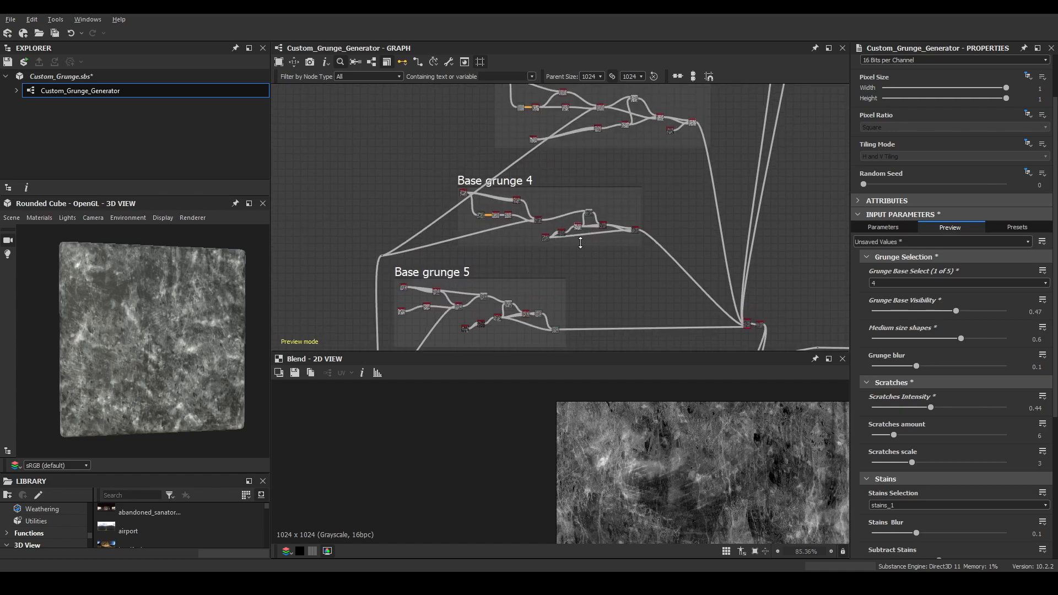
Examine the Anisotropic Noise node's pattern and parameters in the Base grunge 5 frame.
scroll(593, 215, "up", 5)
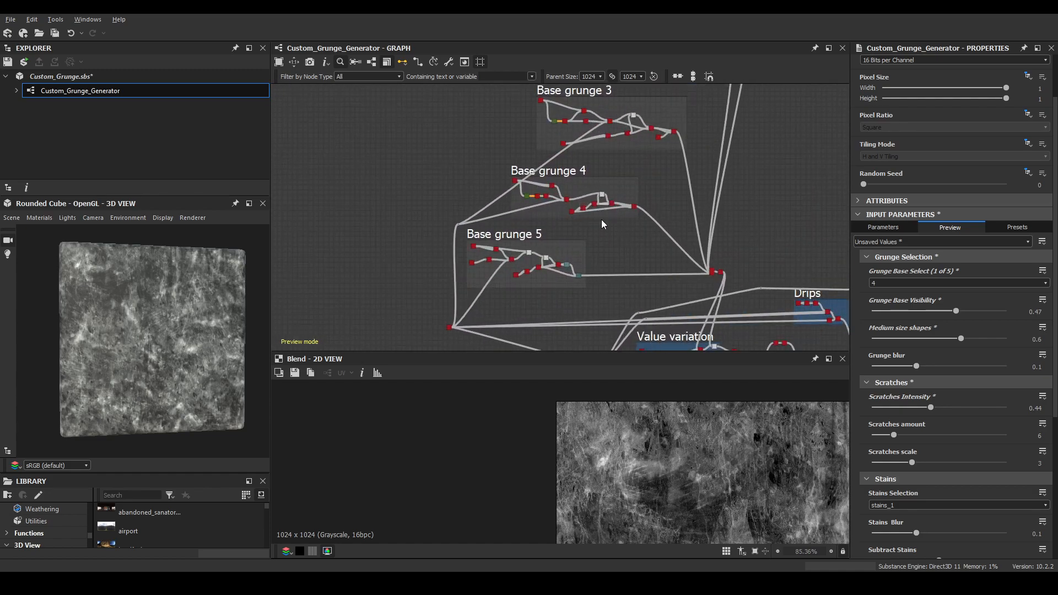
middle_click_drag(560, 282, 644, 235)
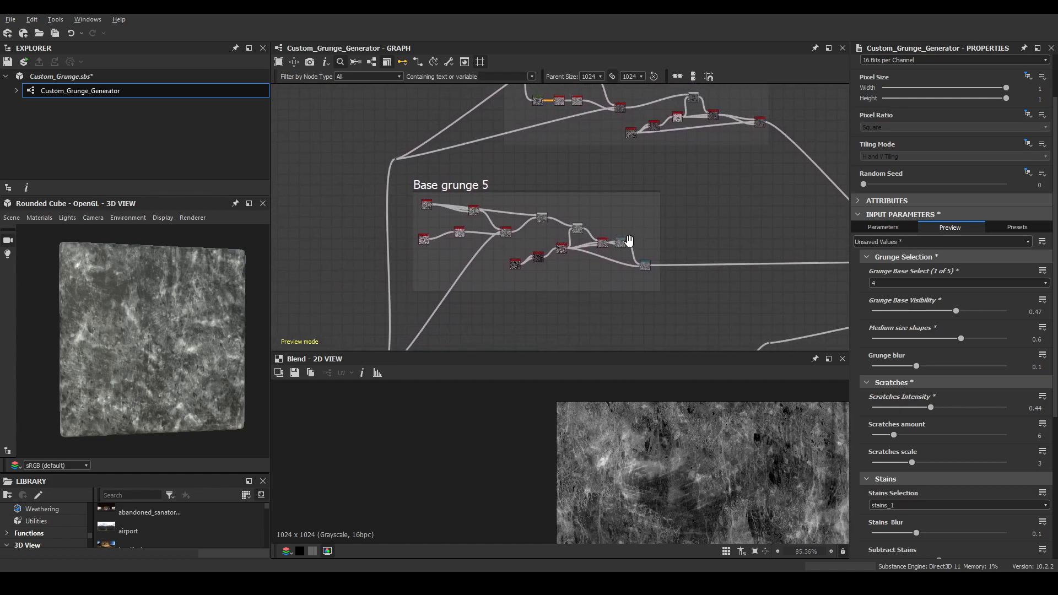
left_click_drag(472, 219, 474, 224)
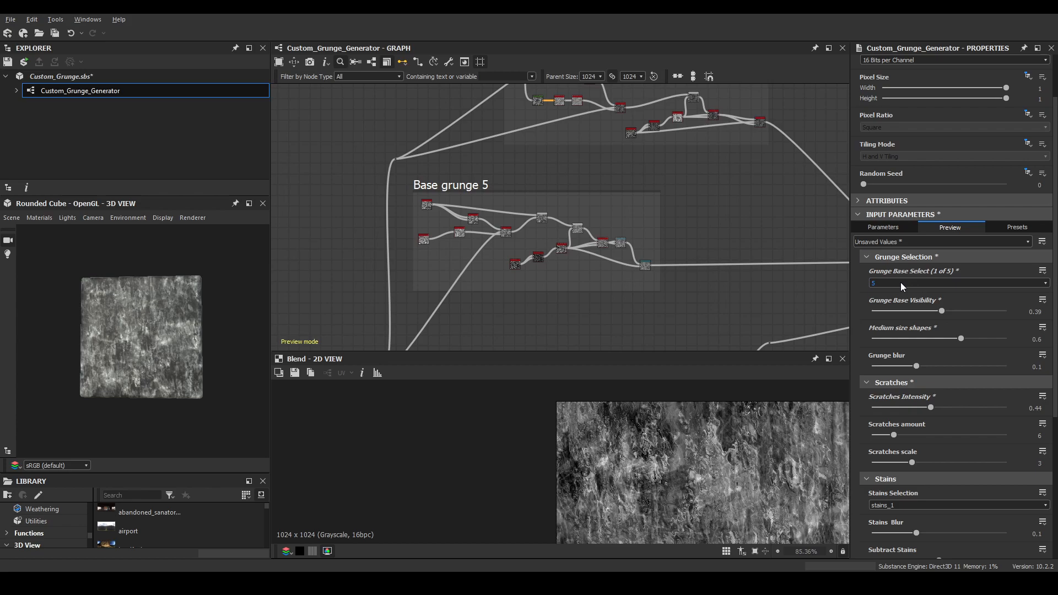
scroll(510, 183, "up", 2)
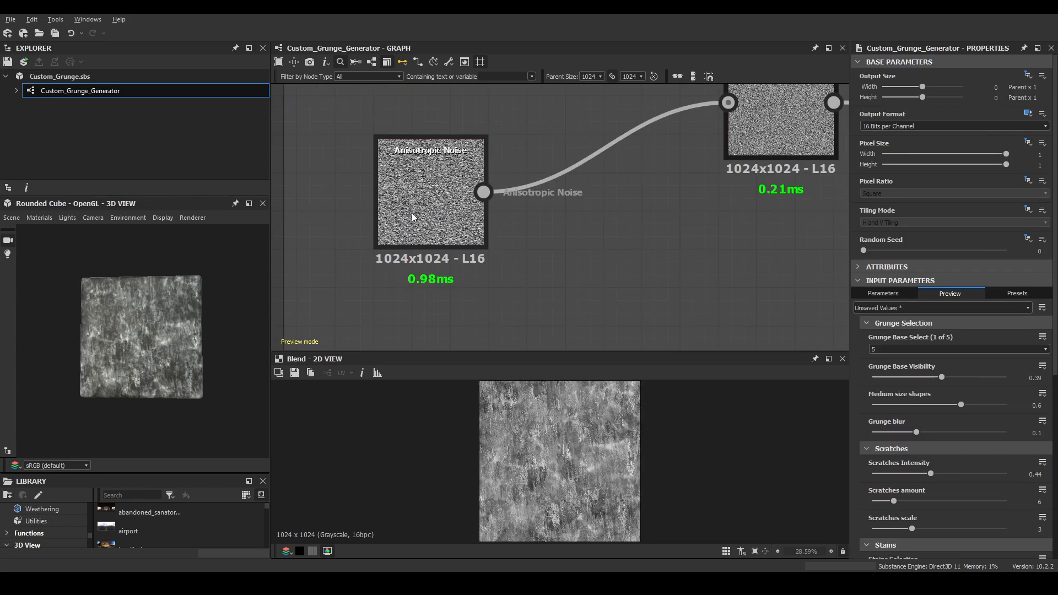
scroll(488, 220, "down", 4)
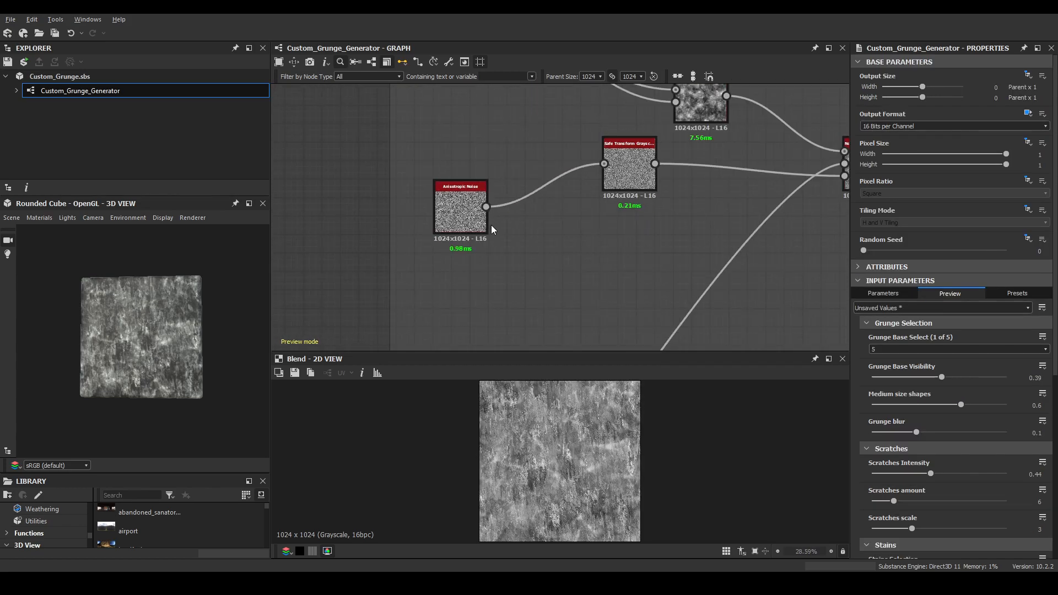
scroll(502, 218, "up", 4)
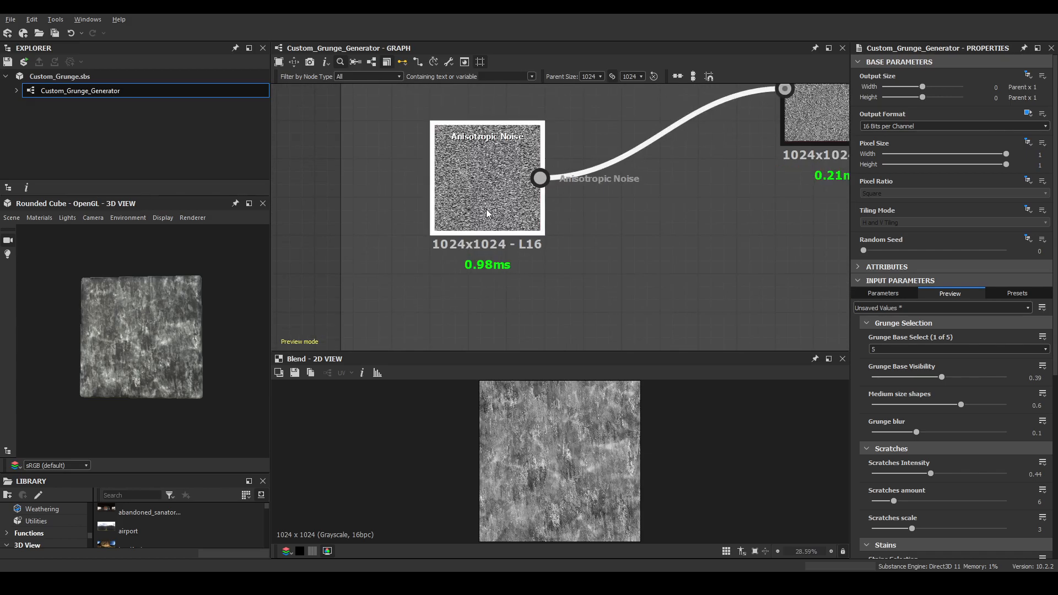
double_click(502, 217)
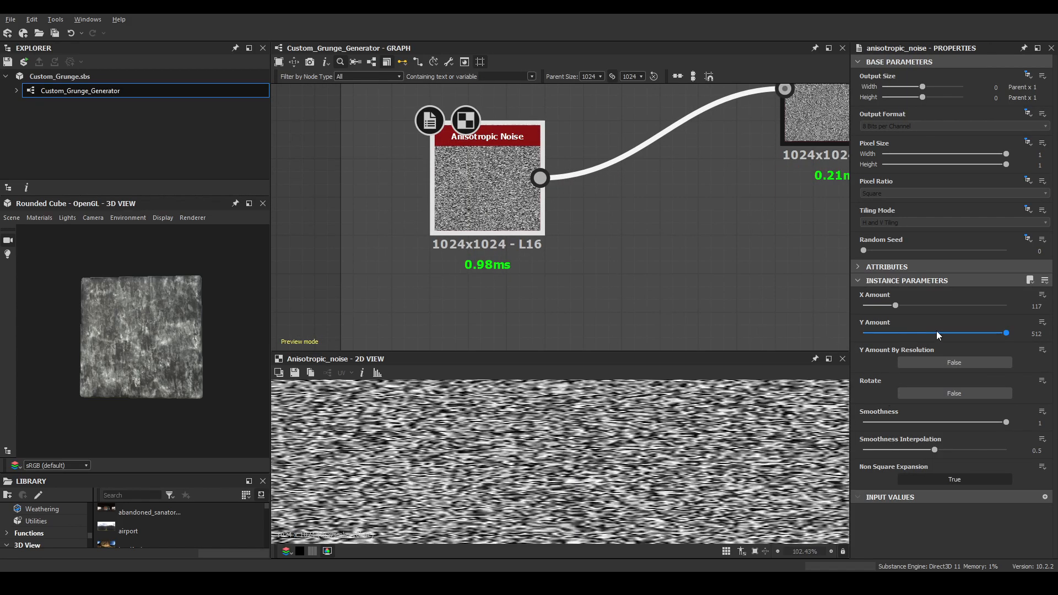
scroll(541, 477, "down", 4)
scroll(626, 241, "down", 4)
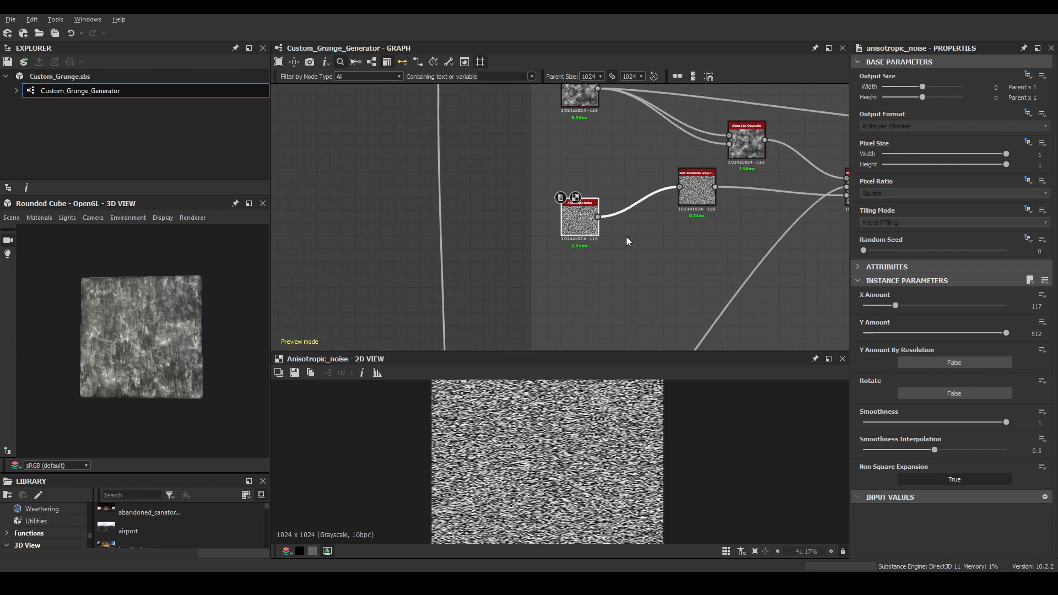
Move Base grunge 5's Safe Transform Grayscale node roughly level with its Anisotropic Noise node and preview the transform's output.
scroll(698, 172, "up", 1)
left_click_drag(699, 172, 694, 229)
double_click(694, 229)
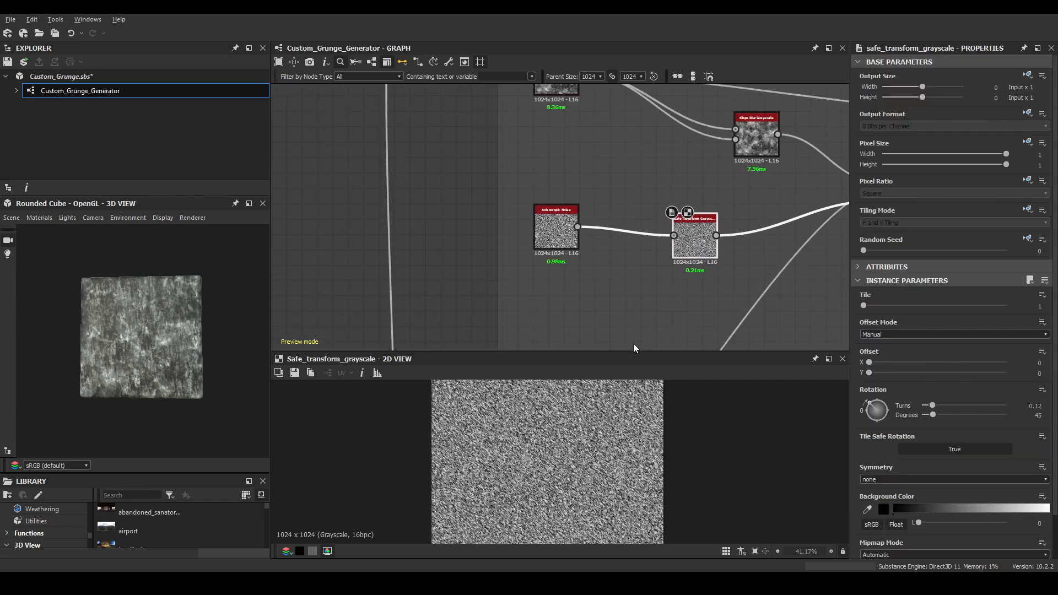
scroll(570, 451, "up", 5)
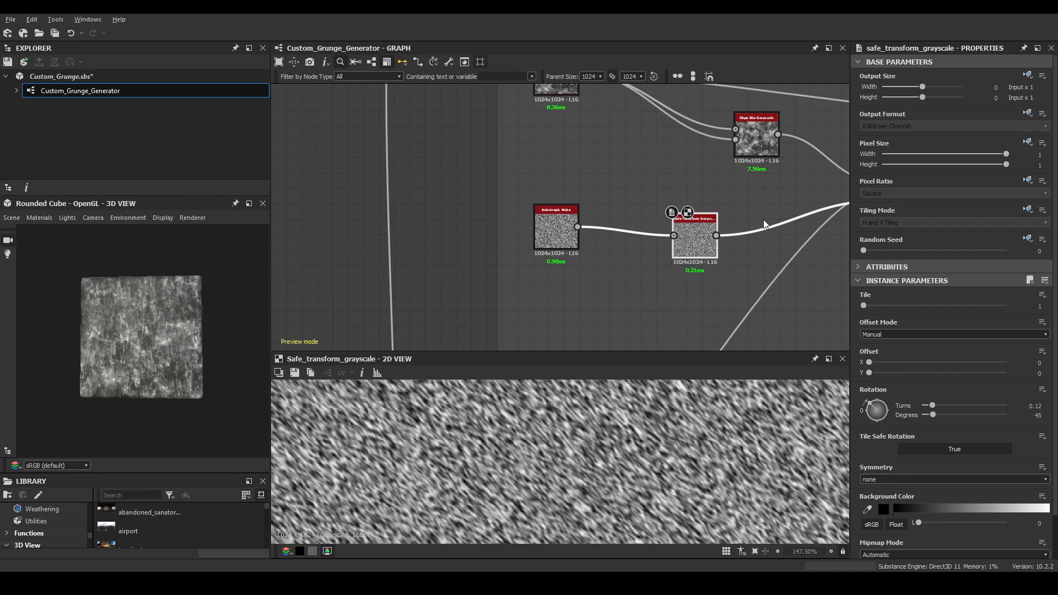
scroll(713, 177, "down", 3)
scroll(713, 171, "up", 4)
scroll(710, 216, "down", 5)
Add an Anisotropic Noise node in the empty graph area outside the Base grunge 5 frame.
middle_click_drag(636, 333, 561, 256)
scroll(560, 256, "up", 3)
middle_click_drag(424, 210, 842, 245)
middle_click_drag(637, 204, 573, 157)
key("space")
type("aniso")
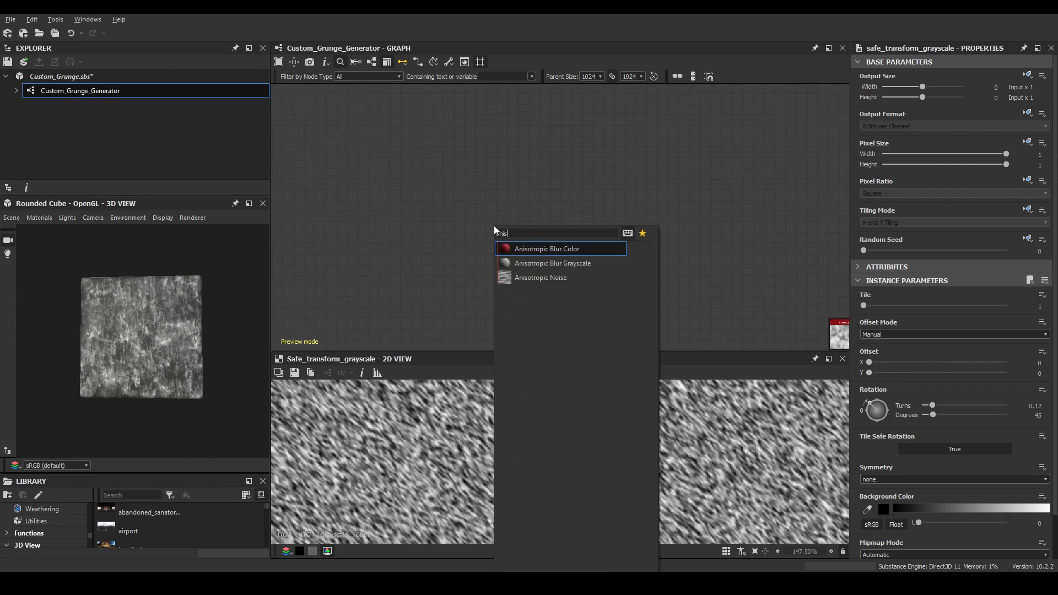
key("Down")
key("Down")
key("Return")
Set the new Anisotropic Noise node's X Amount to 87 and Y Amount to 351.
scroll(670, 533, "down", 5)
left_click_drag(874, 306, 886, 305)
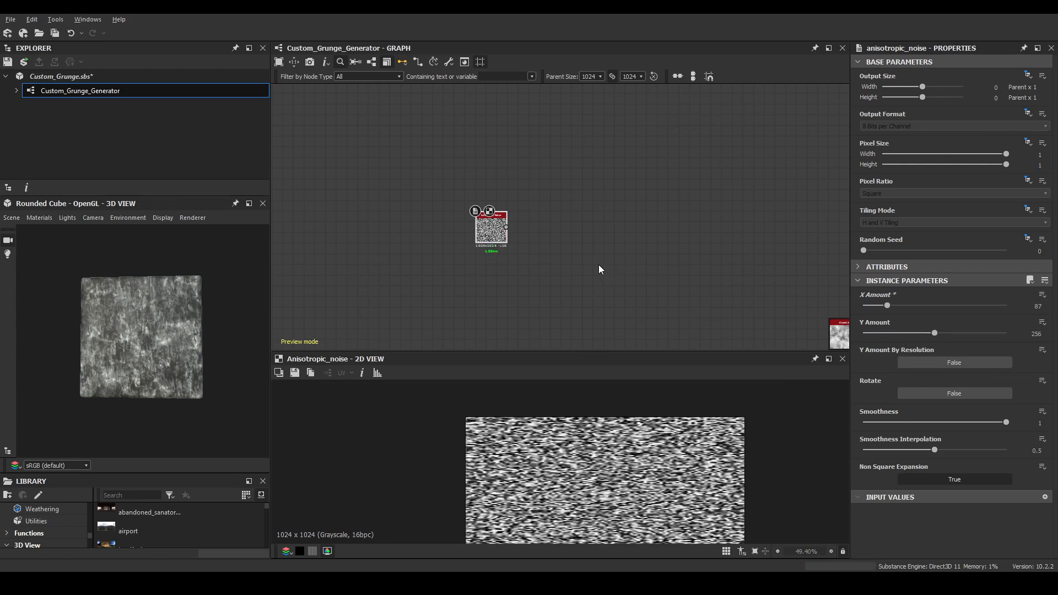
middle_click_drag(601, 268, 596, 244)
left_click_drag(948, 333, 964, 336)
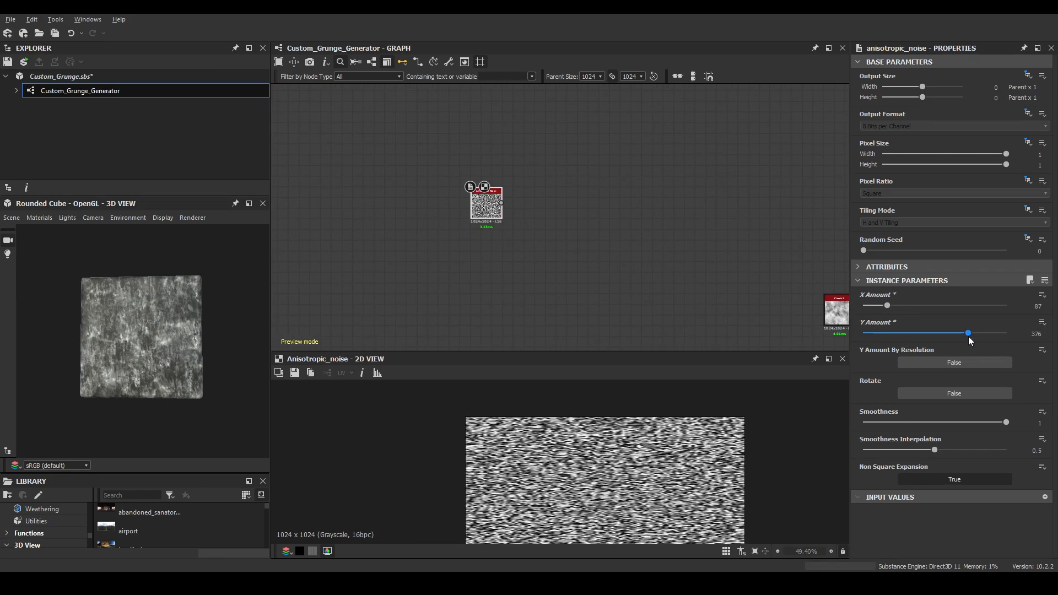
Add a Safe Transform Grayscale node connected to the new Anisotropic Noise node's output.
scroll(574, 208, "down", 2)
key("space")
type("sa")
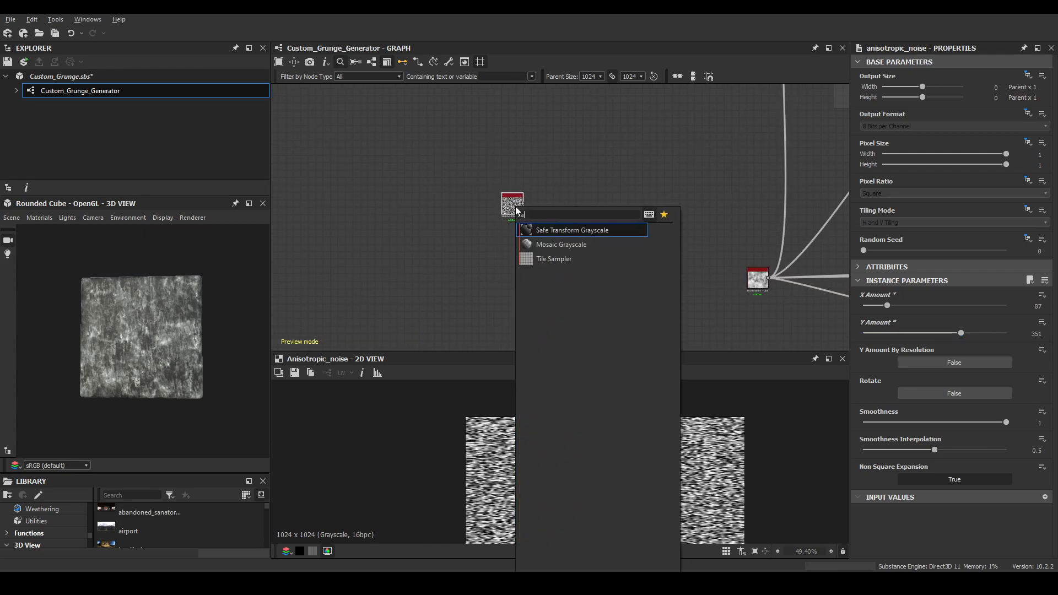
left_click(557, 233)
scroll(557, 233, "up", 3)
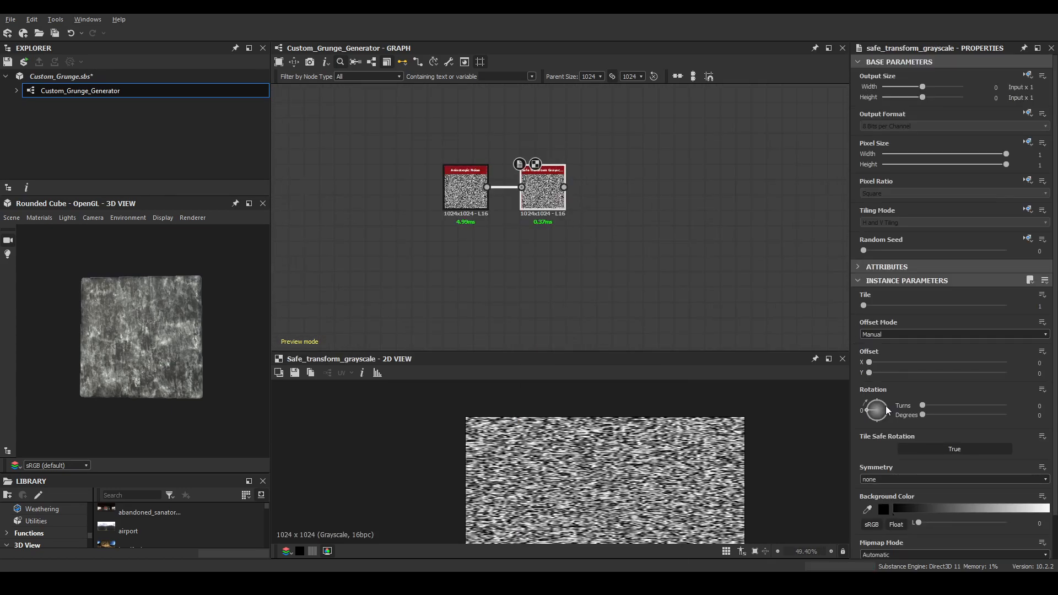
Set the new Safe Transform Grayscale node's rotation to 45 degrees and inspect the rotated noise.
left_click(1039, 415)
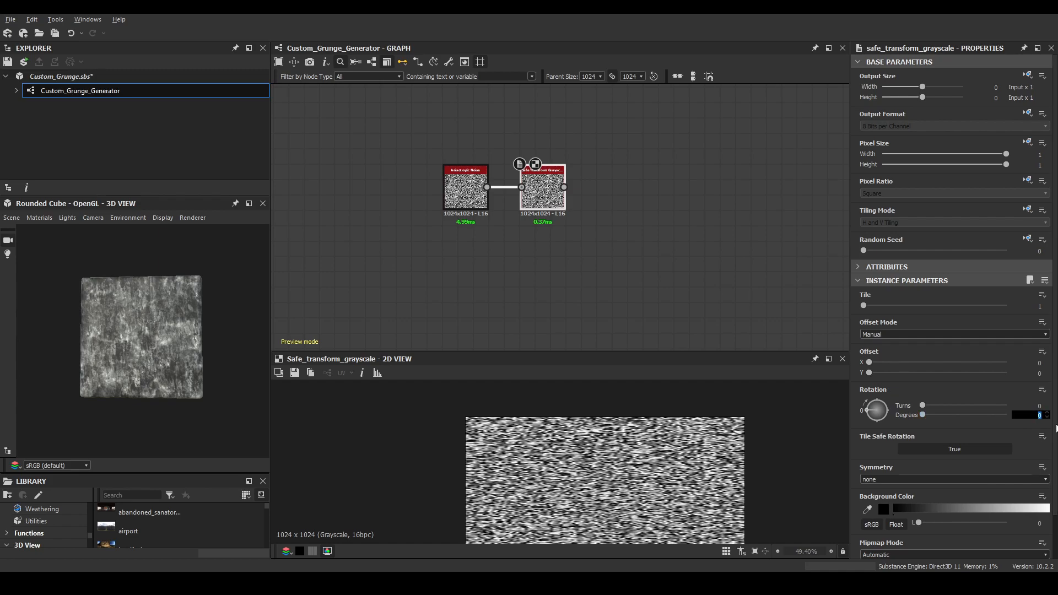
type("45")
key("Return")
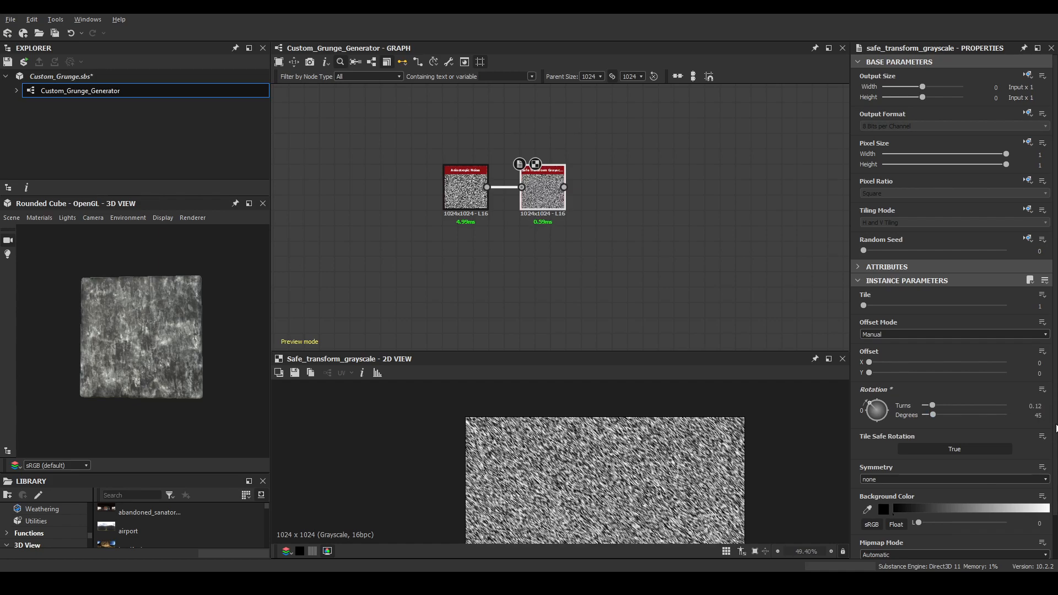
scroll(586, 469, "up", 2)
scroll(651, 183, "down", 1)
scroll(651, 184, "down", 3)
Move the new noise and transform node pair closer to the Base grunge 5 frame.
middle_click_drag(651, 184, 350, 212)
middle_click_drag(642, 166, 648, 268)
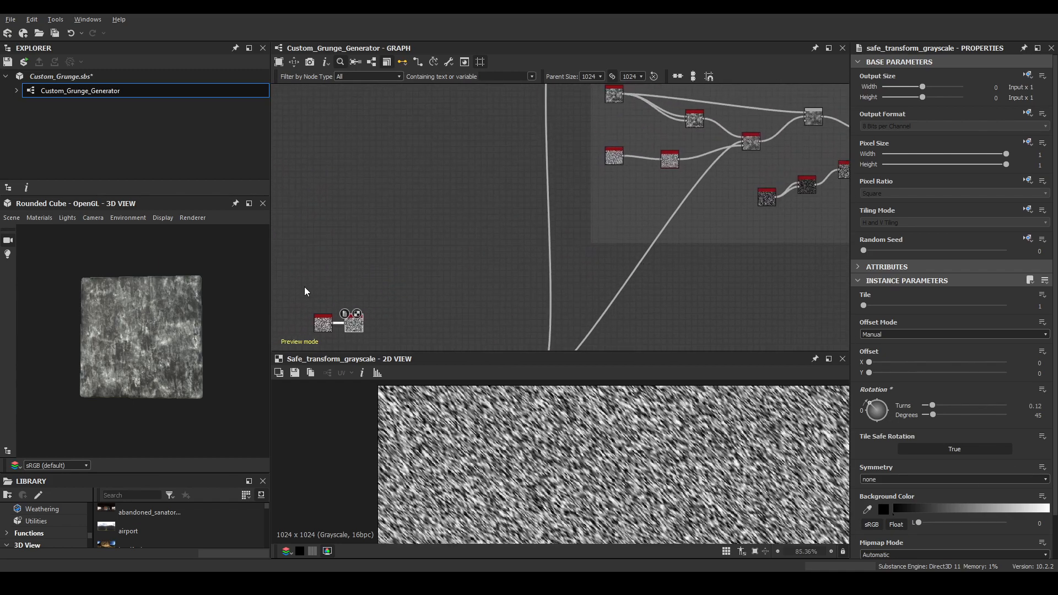
left_click_drag(323, 323, 345, 267)
left_click(473, 270)
middle_click_drag(671, 196, 663, 216)
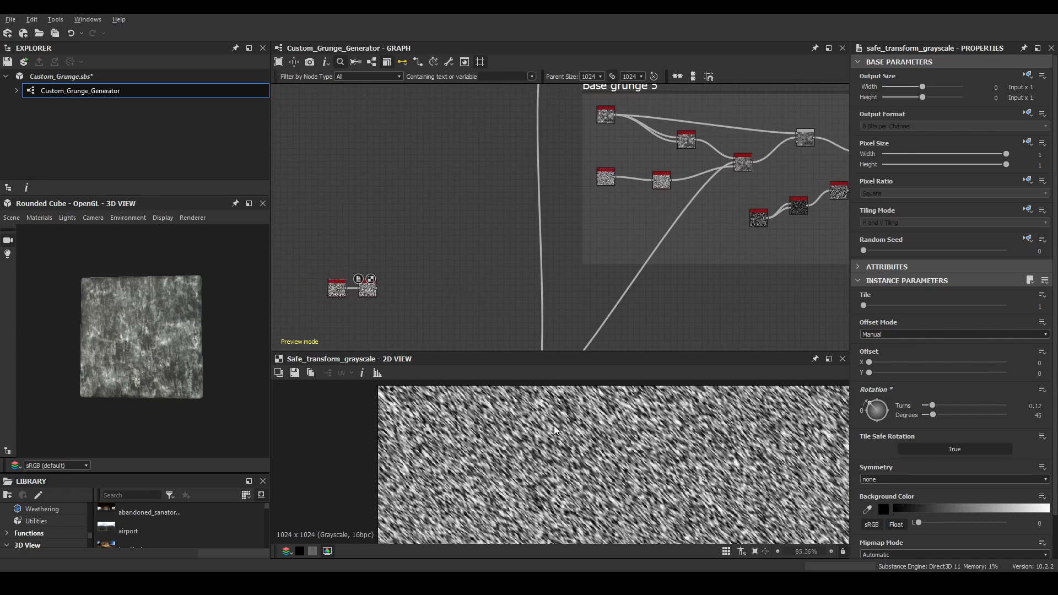
Preview Base grunge 5's Safe Transform Grayscale node and examine its connection to the Non Uniform Dir. Warp node.
scroll(497, 392, "up", 2)
left_click(664, 182)
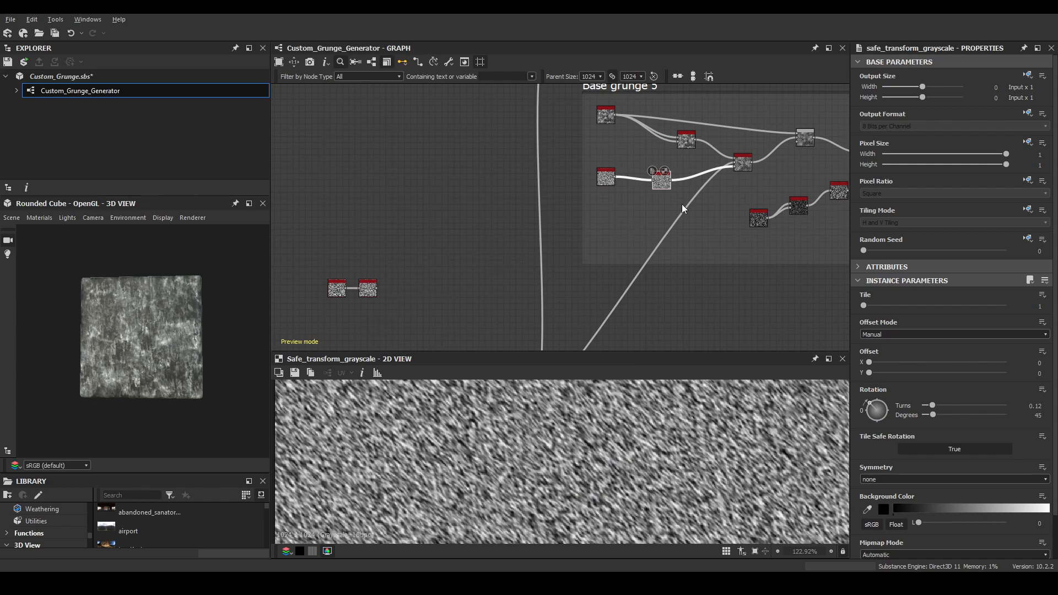
middle_click_drag(687, 143, 595, 191)
scroll(594, 191, "up", 4)
scroll(742, 260, "up", 4)
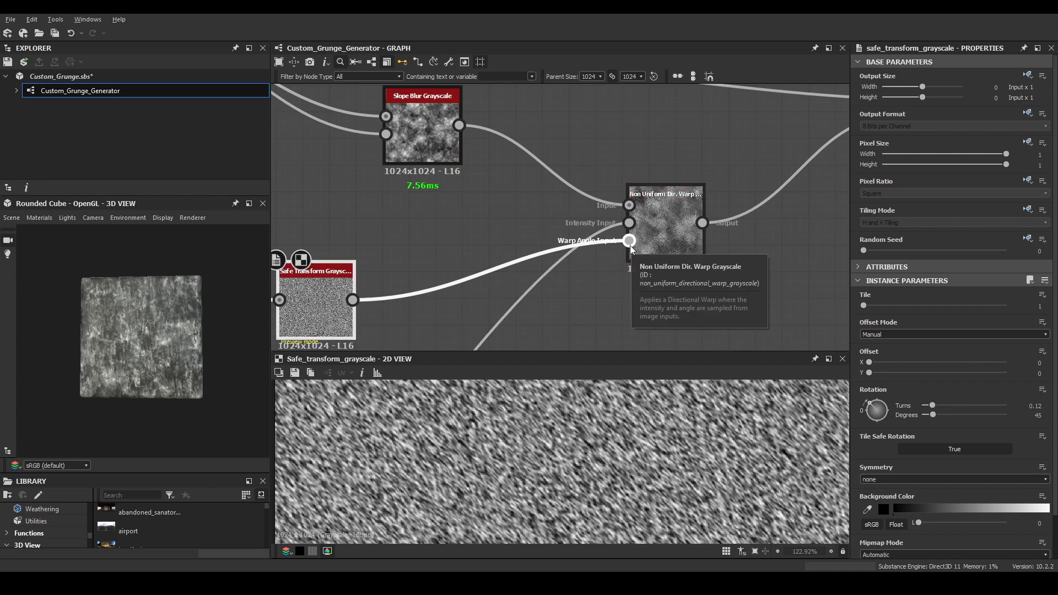
scroll(673, 226, "up", 3)
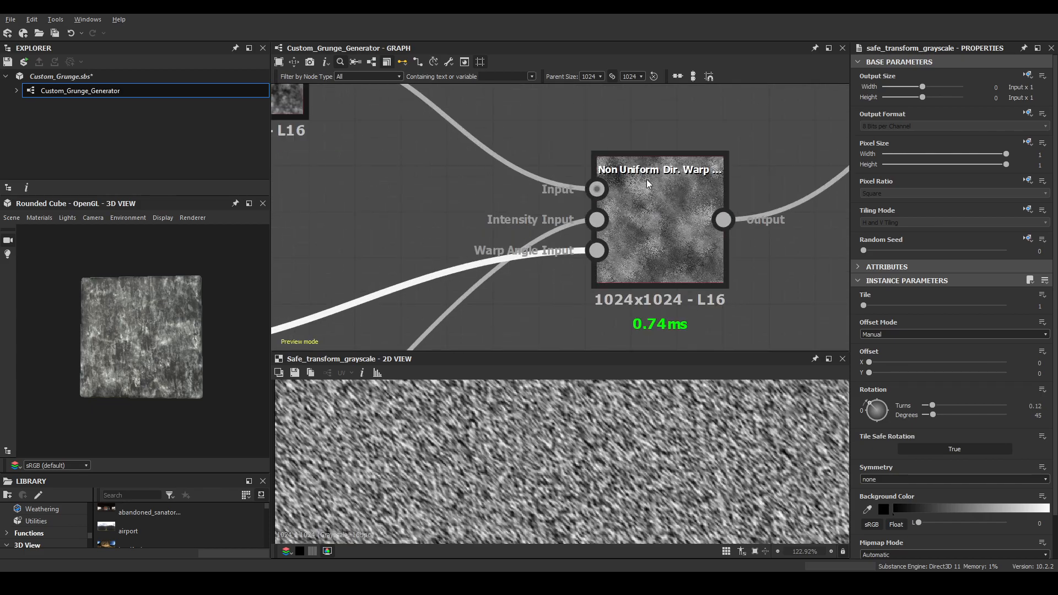
scroll(692, 180, "down", 5)
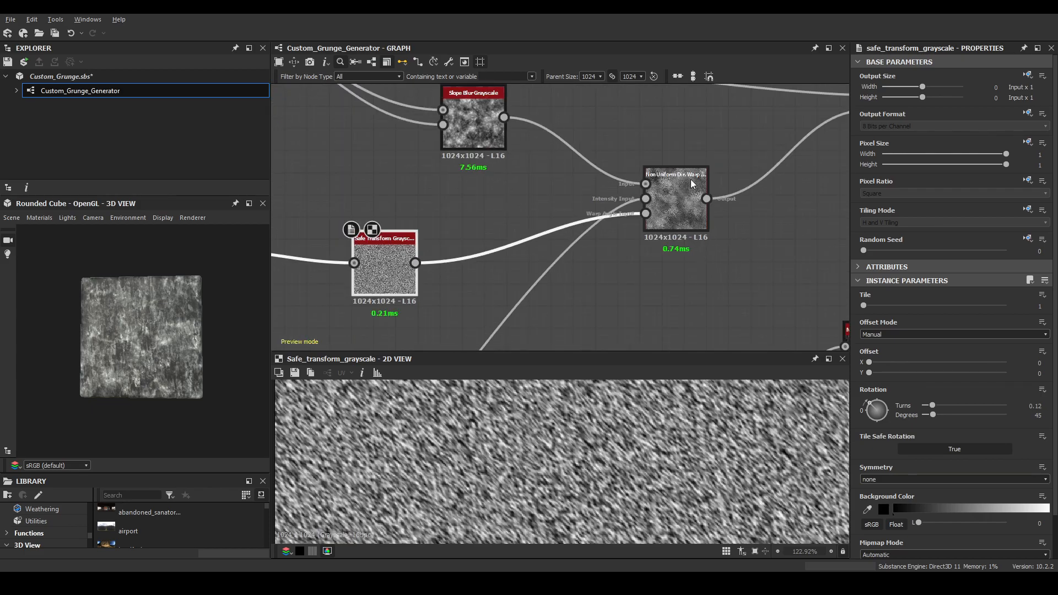
key("f")
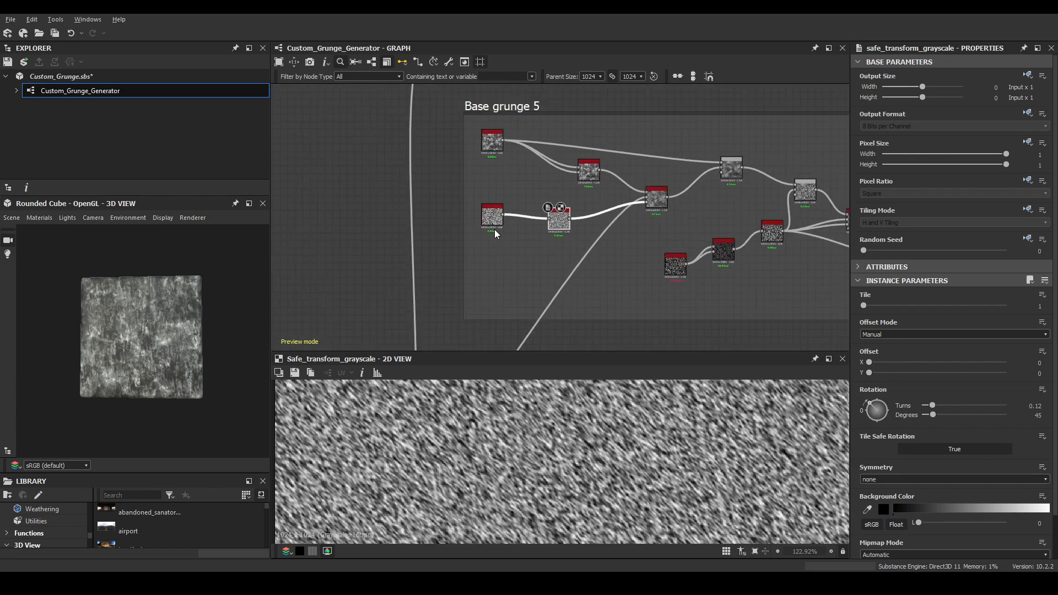
Add a Non Uniform Dir. Warp Grayscale node and connect the new transform node's output to its Warp Angle Input.
key("space")
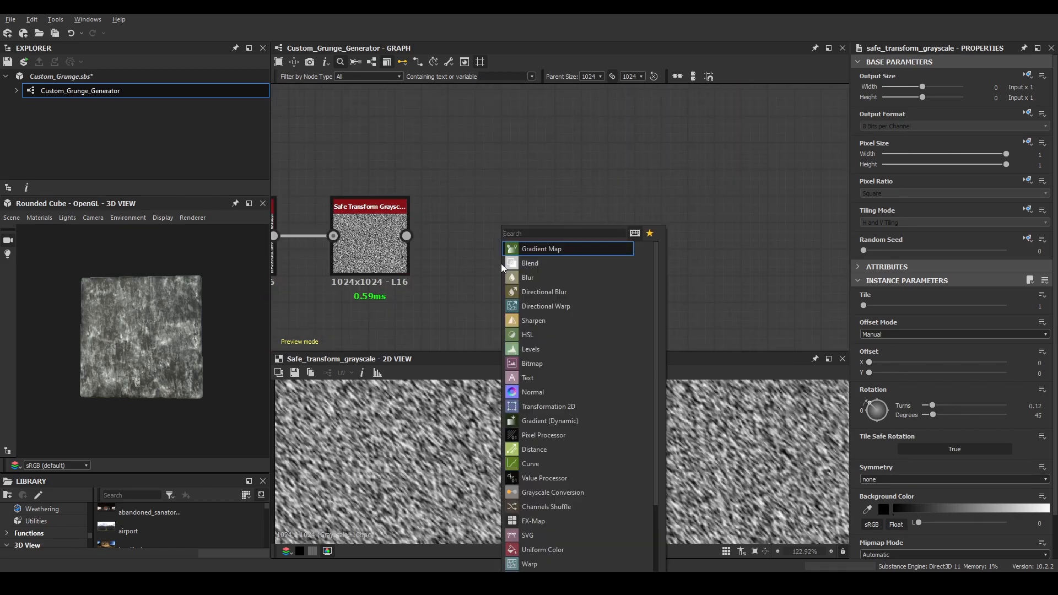
type("non")
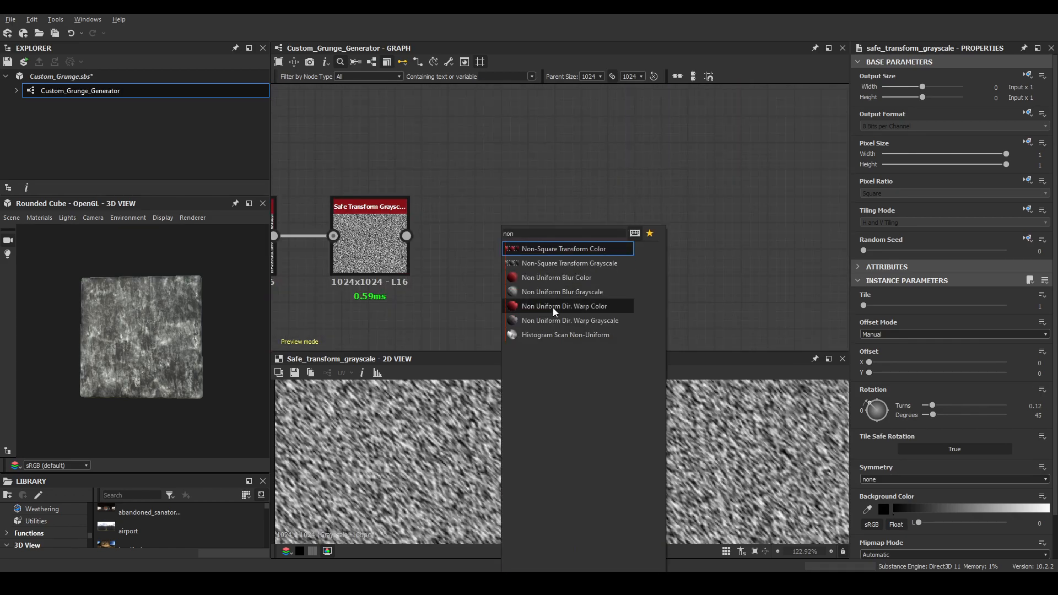
left_click(562, 321)
left_click_drag(478, 267, 407, 236)
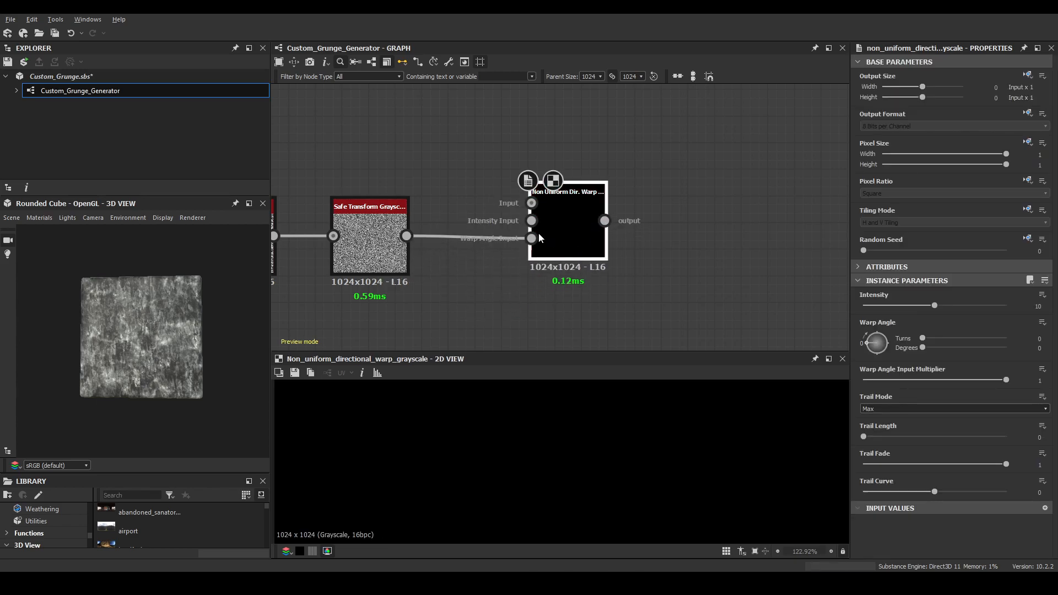
Examine the new warp node's inputs and the existing Clouds 2 node that feeds the grunge frames.
scroll(564, 226, "down", 3)
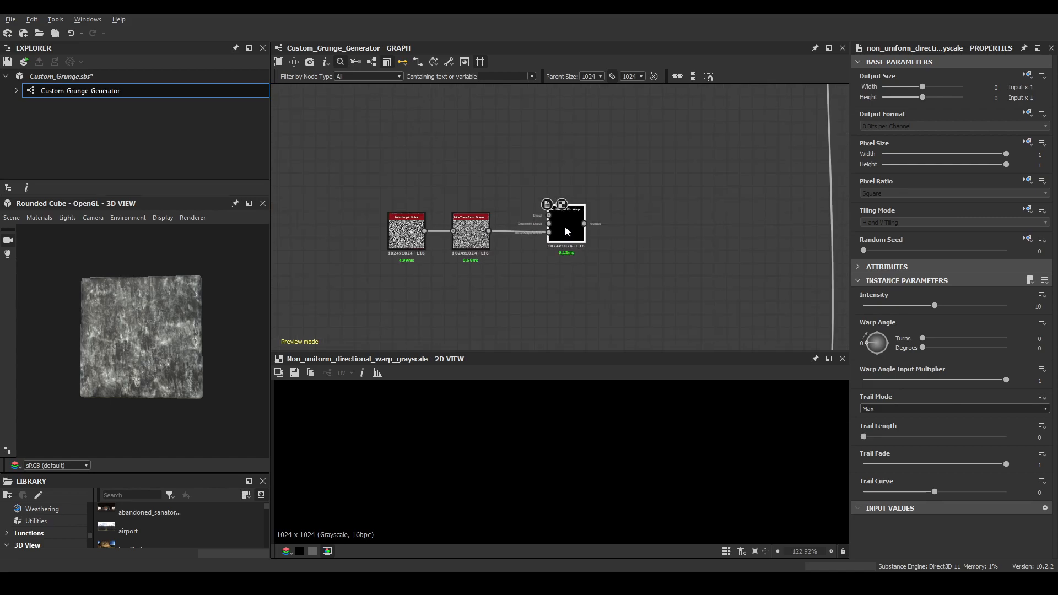
scroll(560, 232, "up", 2)
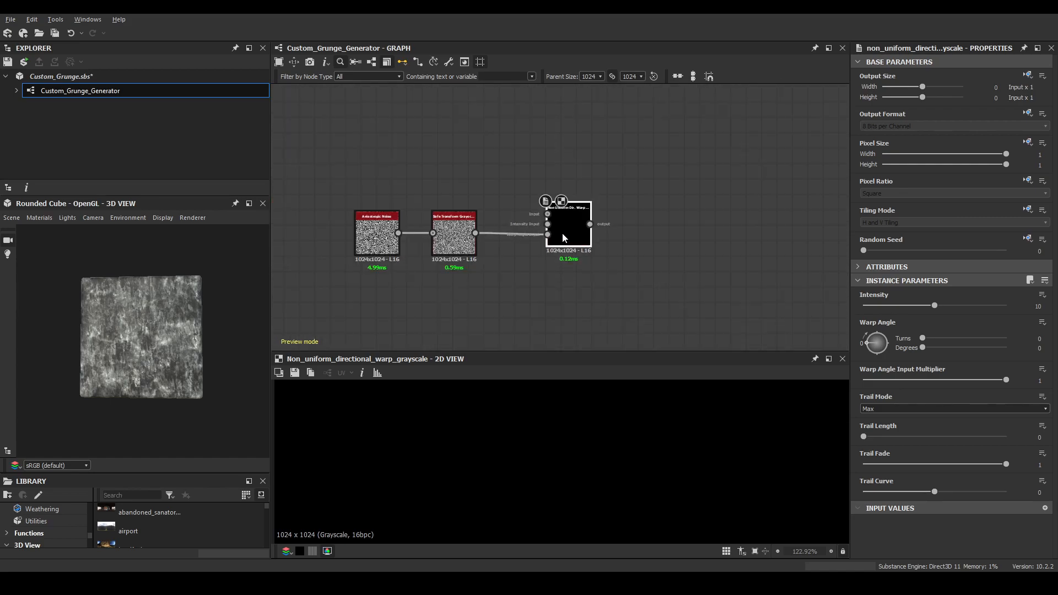
scroll(557, 232, "up", 2)
scroll(555, 232, "up", 1)
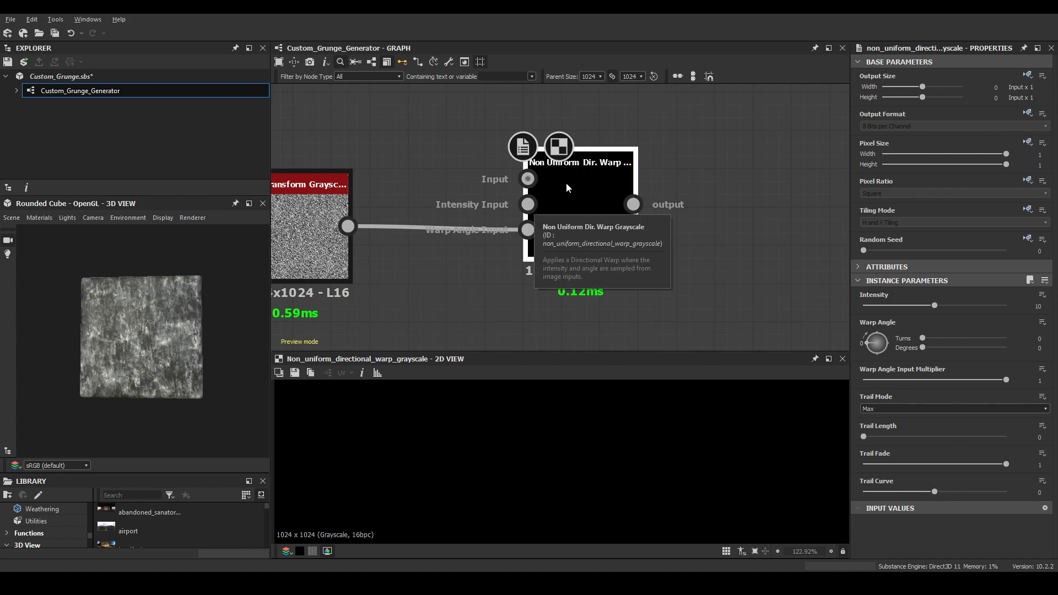
scroll(594, 170, "up", 1)
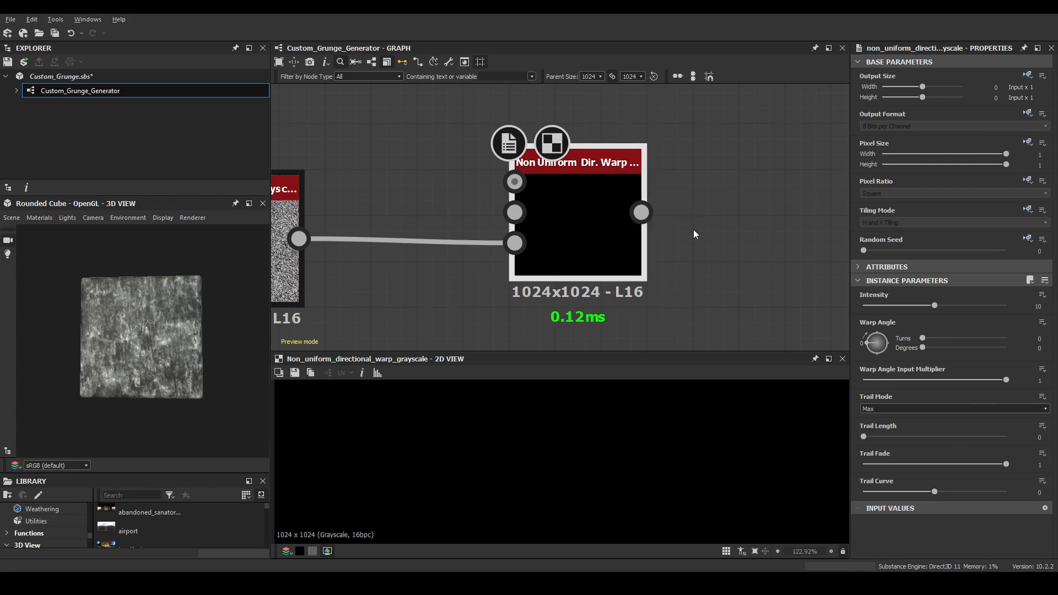
scroll(694, 234, "down", 5)
scroll(679, 216, "down", 1)
middle_click_drag(679, 207, 604, 177)
scroll(618, 273, "up", 5)
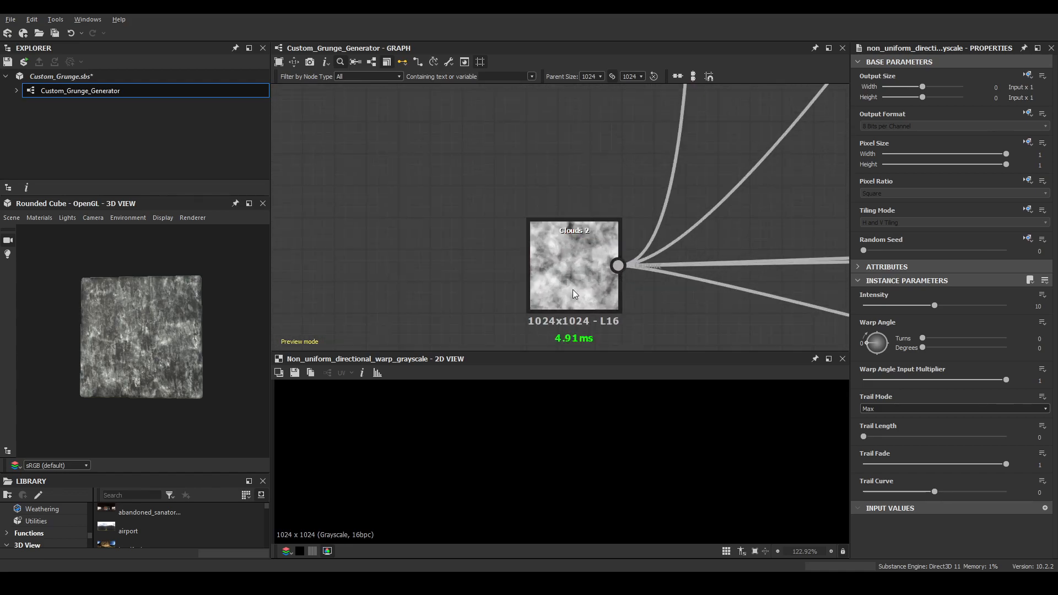
scroll(578, 246, "down", 5)
middle_click_drag(296, 186, 469, 230)
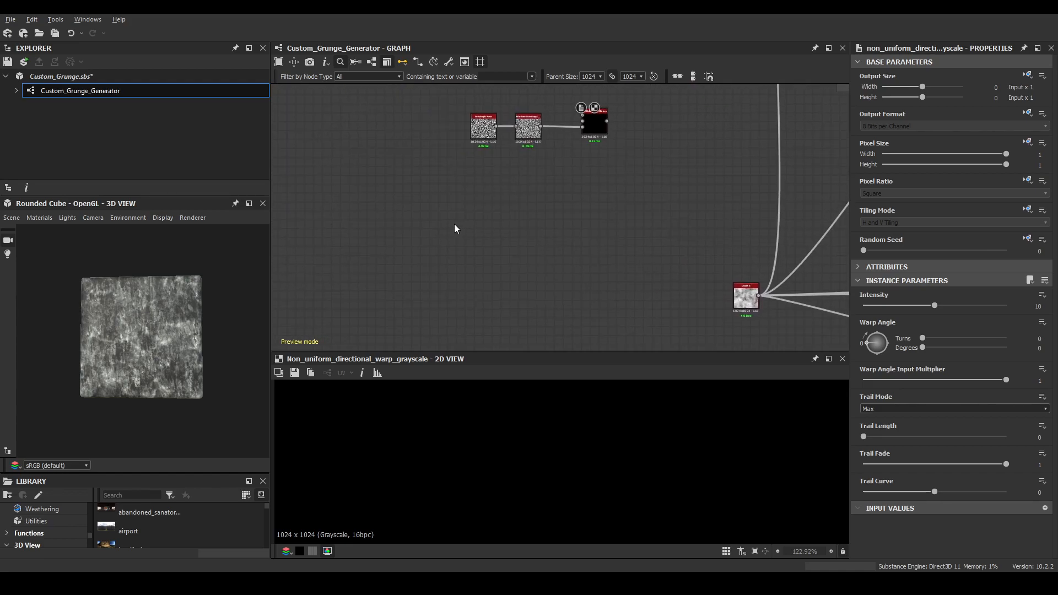
Add a Clouds 2 node below the new chain and connect it to the new warp node's Intensity Input.
key("space")
type("clouds")
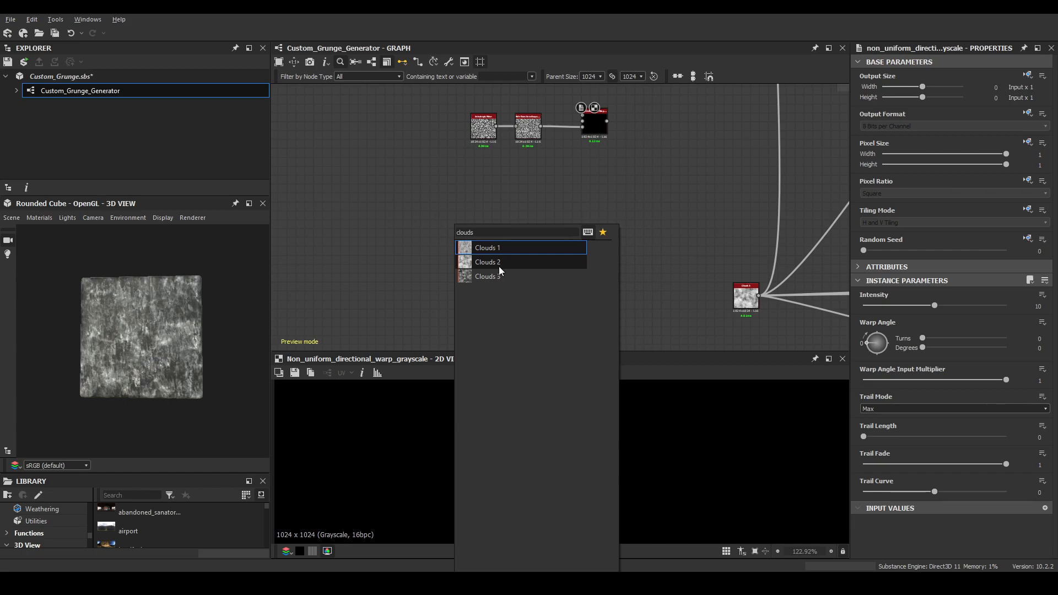
left_click(499, 264)
left_click_drag(466, 225, 598, 120)
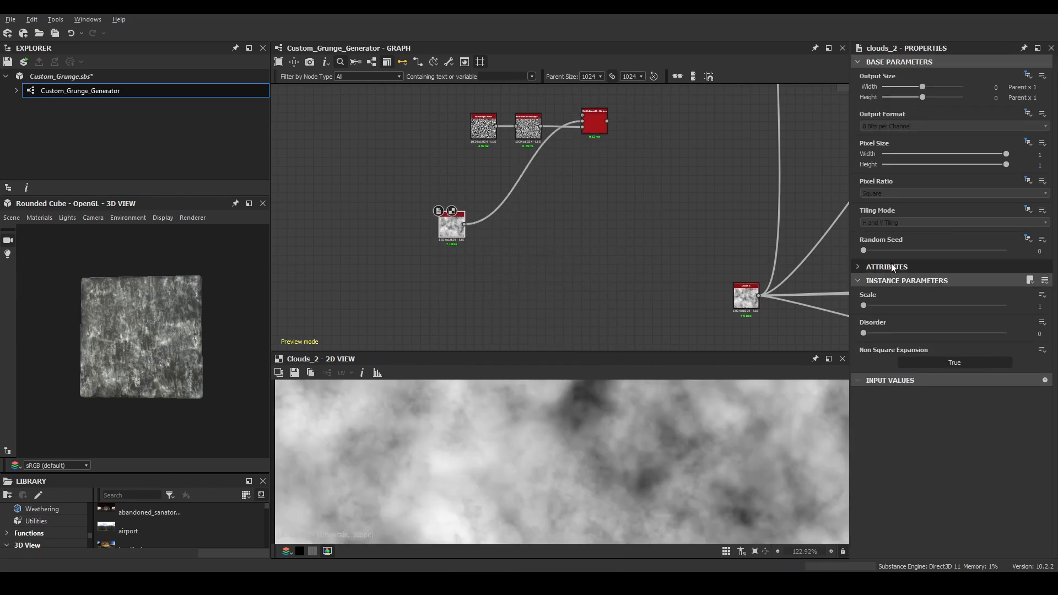
Set the new Clouds 2 node's Random Seed to 4, Disorder to 0.42 and Scale to 2.
left_click(920, 250)
scroll(679, 423, "down", 5)
left_click_drag(863, 333, 923, 334)
mouse_move(881, 306)
left_mouse_down()
mouse_move(903, 310)
mouse_move(875, 305)
mouse_move(887, 309)
left_mouse_up()
scroll(592, 177, "down", 2)
Examine the new warp node's open Input and Base grunge 5's Clouds 3 node with its outgoing connections.
middle_click_drag(587, 180, 468, 302)
scroll(451, 257, "up", 7)
scroll(510, 257, "up", 4)
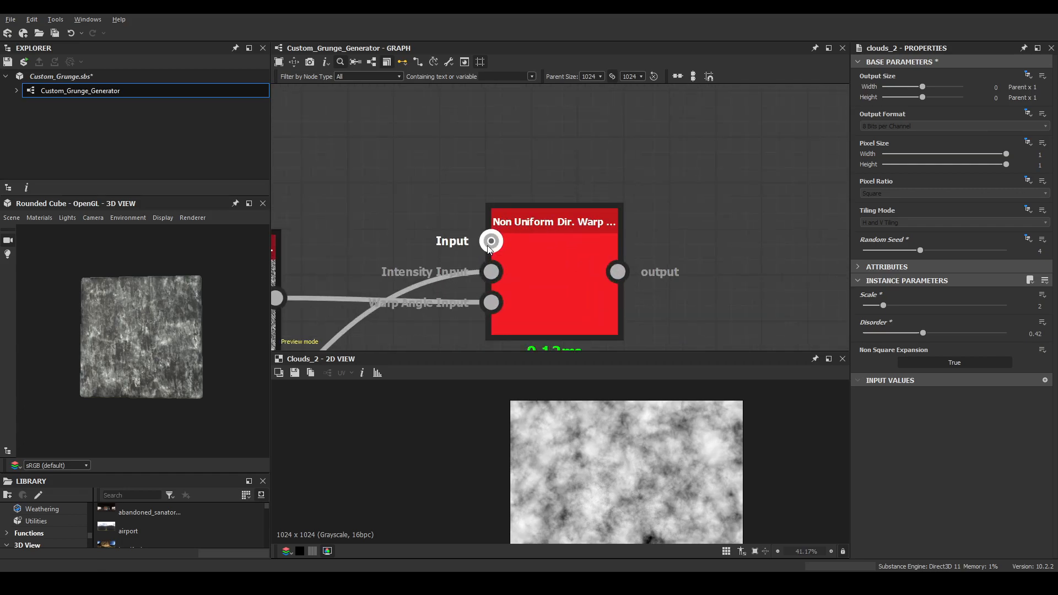
scroll(521, 241, "down", 10)
middle_click_drag(591, 210, 348, 308)
middle_click_drag(550, 132, 548, 201)
scroll(551, 215, "up", 6)
middle_click_drag(557, 155, 532, 216)
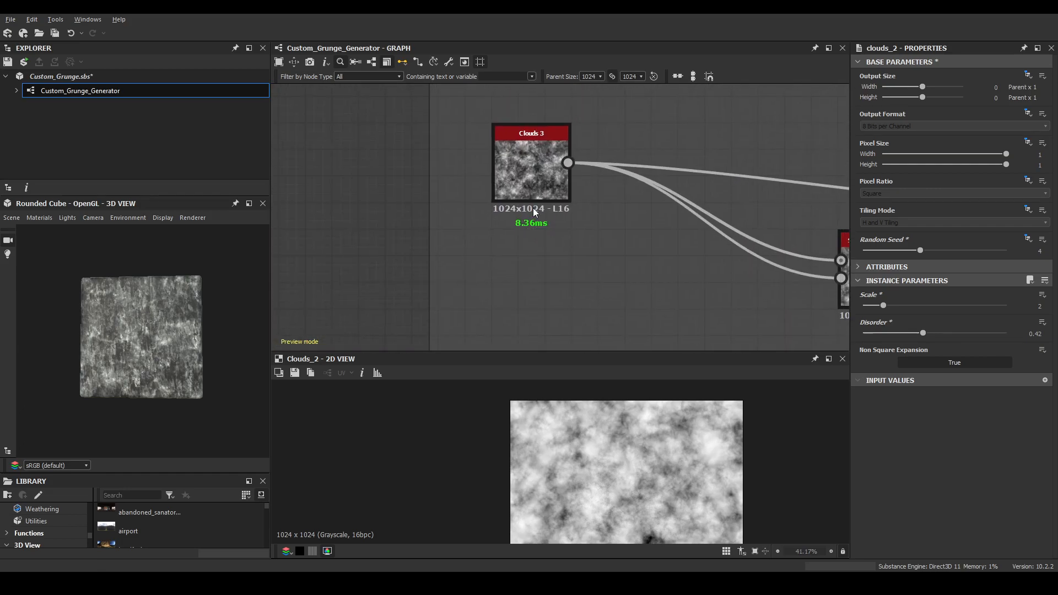
left_click_drag(535, 183, 524, 194)
scroll(550, 207, "down", 2)
middle_click_drag(550, 207, 374, 158)
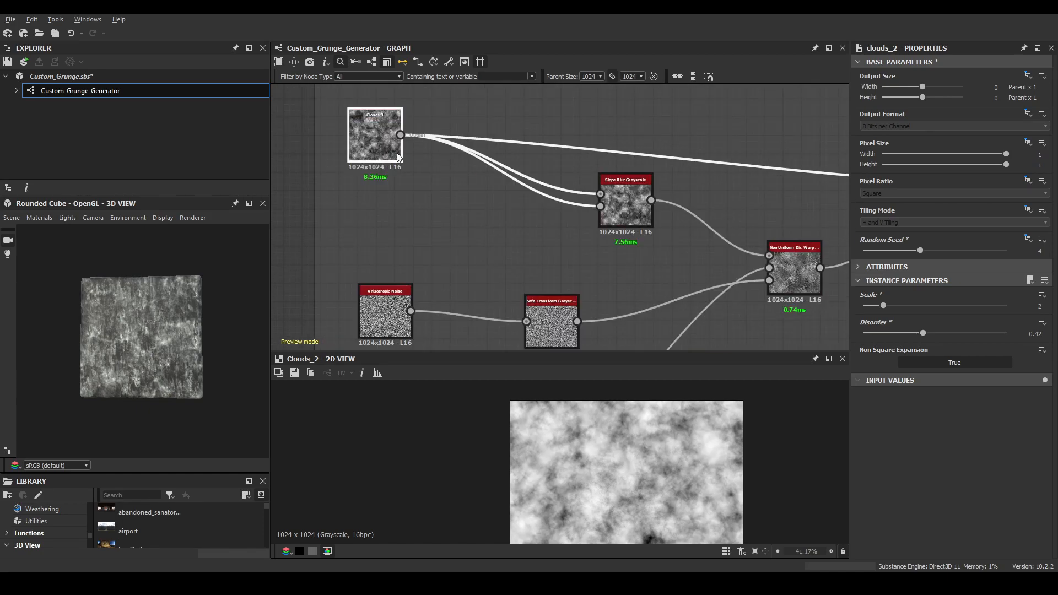
Preview Base grunge 5's Slope Blur Grayscale node and check its parameters.
double_click(625, 204)
scroll(636, 212, "up", 3)
scroll(569, 245, "down", 4)
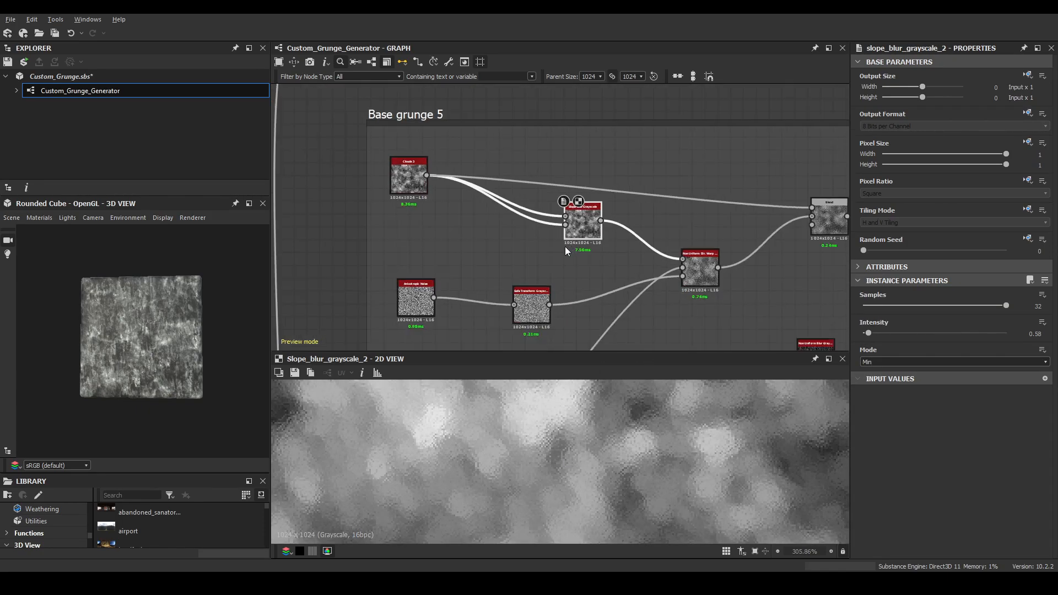
Add a Clouds 3 node above the new Anisotropic Noise chain.
scroll(531, 260, "down", 3)
middle_click_drag(475, 236, 694, 171)
middle_click_drag(529, 215, 606, 142)
scroll(418, 233, "up", 4)
key("space")
type("clouds")
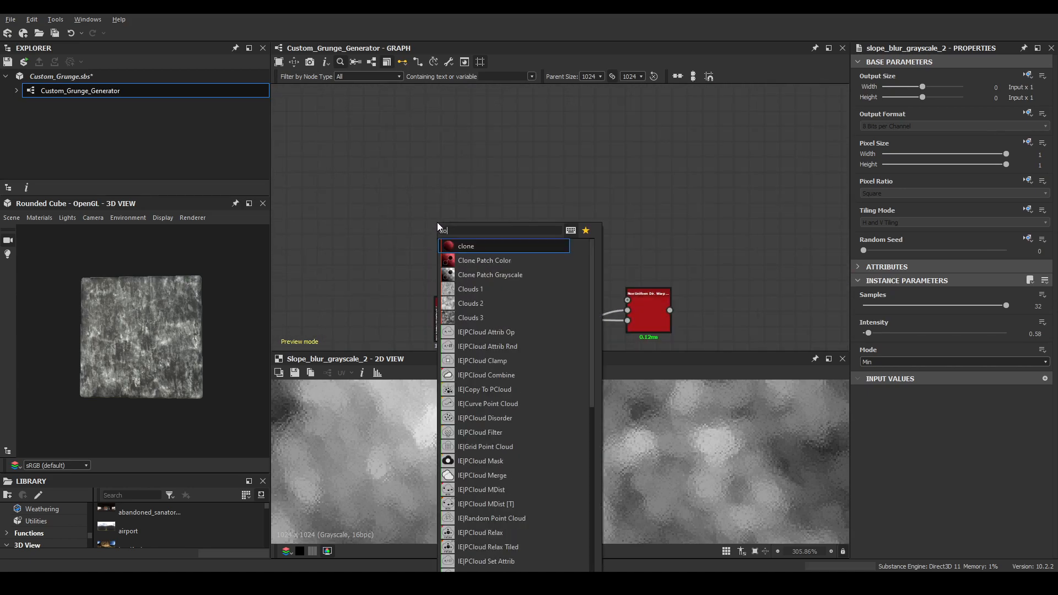
key("Down")
key("Down")
key("Return")
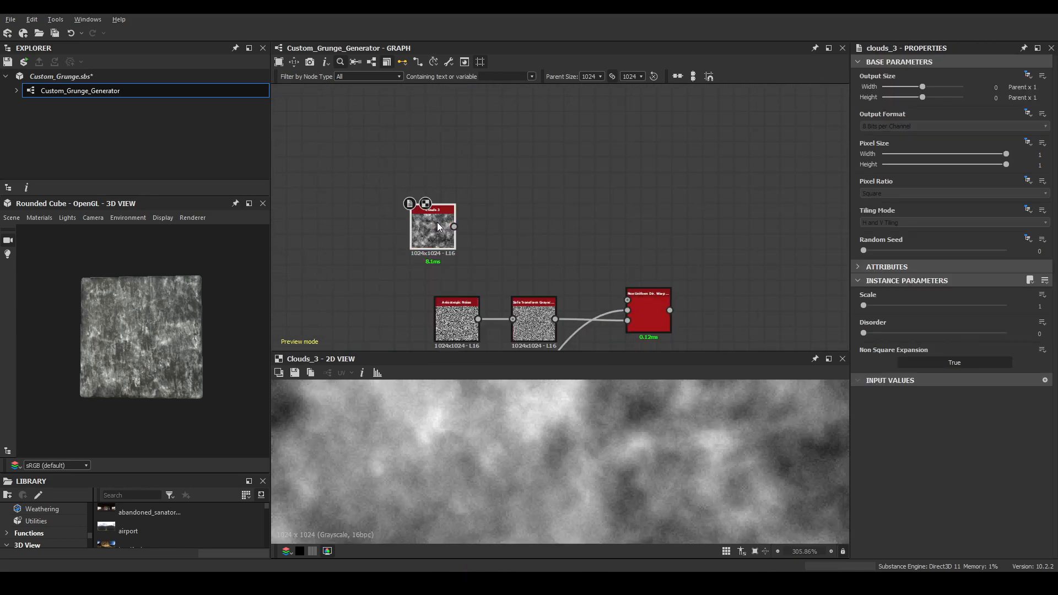
Connect the new Clouds 3 output to the new warp node's Input and preview the warped result.
left_click_drag(454, 227, 638, 295)
double_click(641, 313)
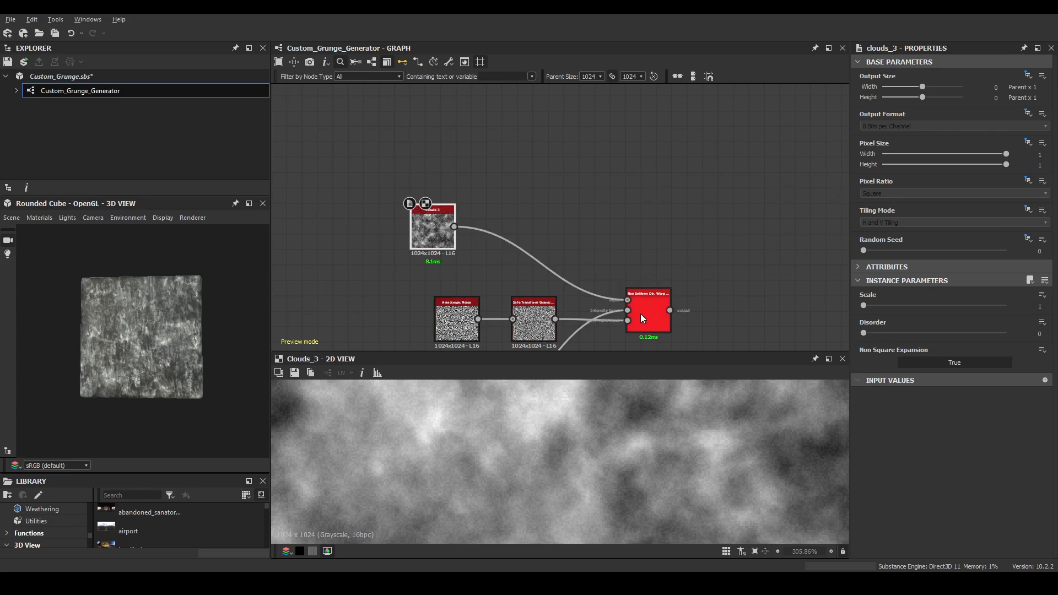
scroll(678, 257, "down", 5)
scroll(697, 466, "down", 8)
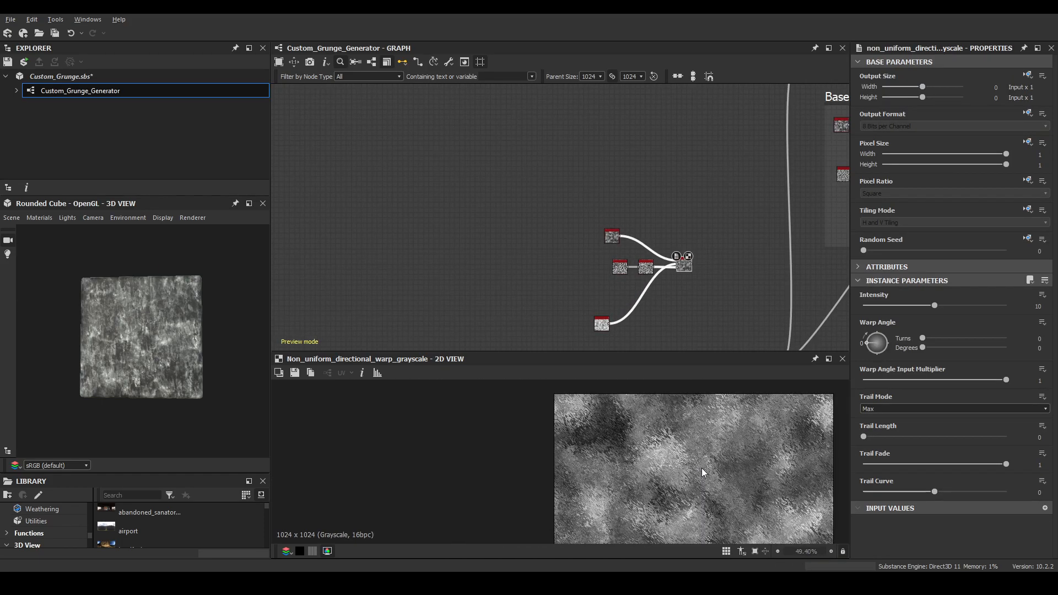
Examine the intensity, warp angle and trail parameters of Base grunge 5's Non Uniform Dir. Warp node.
middle_click_drag(737, 243, 455, 266)
scroll(699, 213, "up", 5)
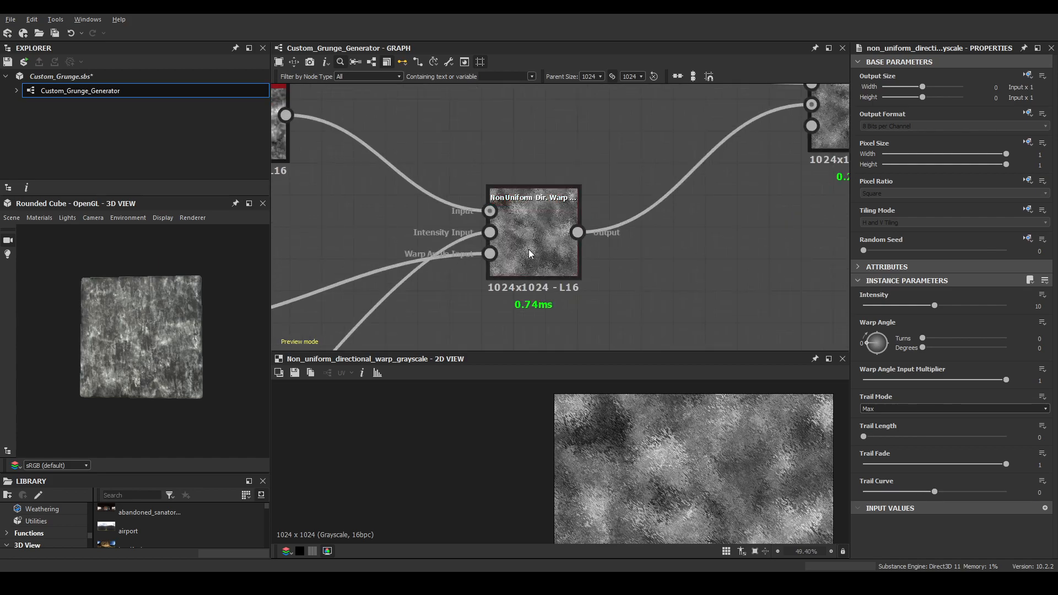
left_click(528, 249)
scroll(772, 481, "up", 1)
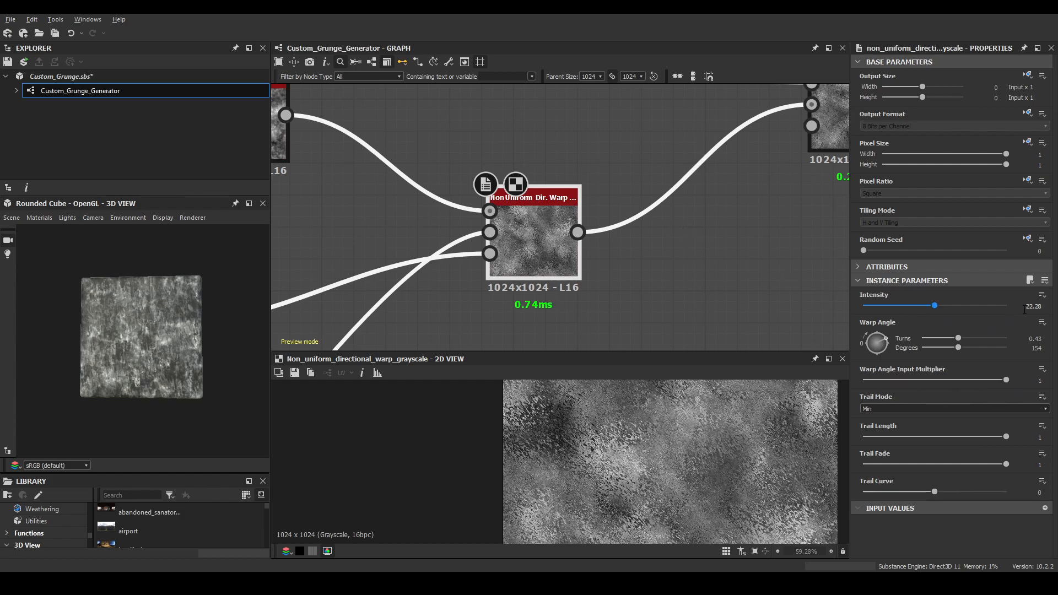
Set the new warp node's Intensity to 20 and its Warp Angle to 46 degrees.
scroll(616, 185, "down", 8)
middle_click_drag(465, 253, 645, 135)
middle_click_drag(536, 241, 716, 219)
scroll(499, 236, "up", 7)
double_click(521, 244)
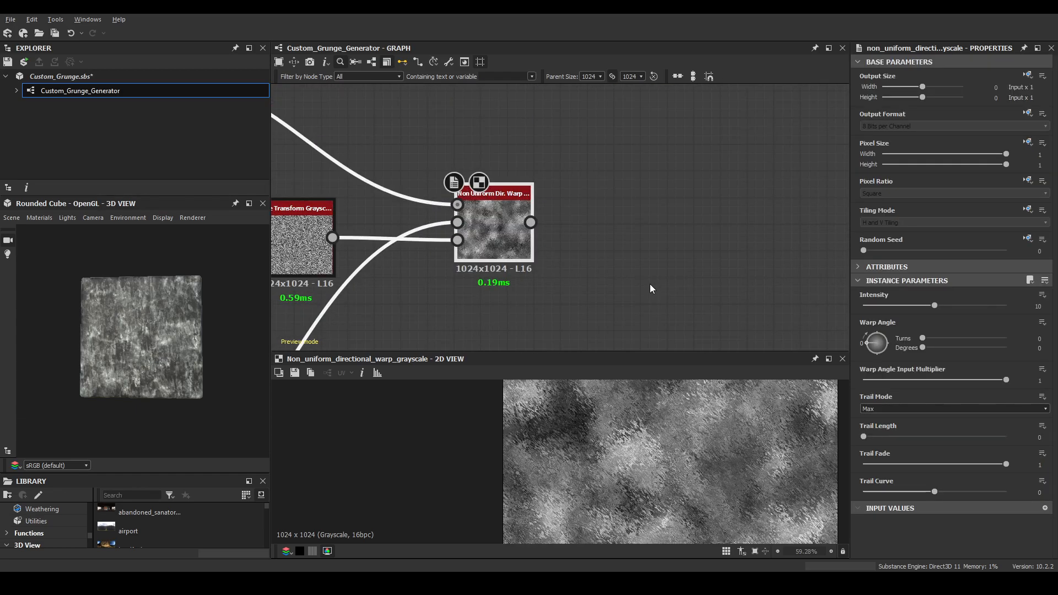
left_click_drag(943, 303, 1015, 304)
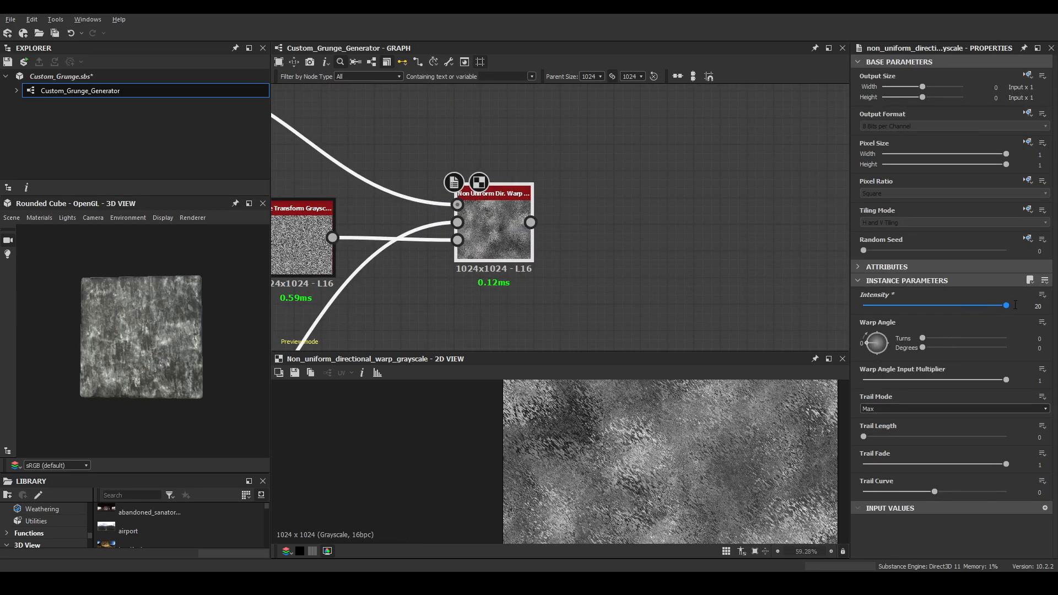
scroll(642, 452, "up", 5)
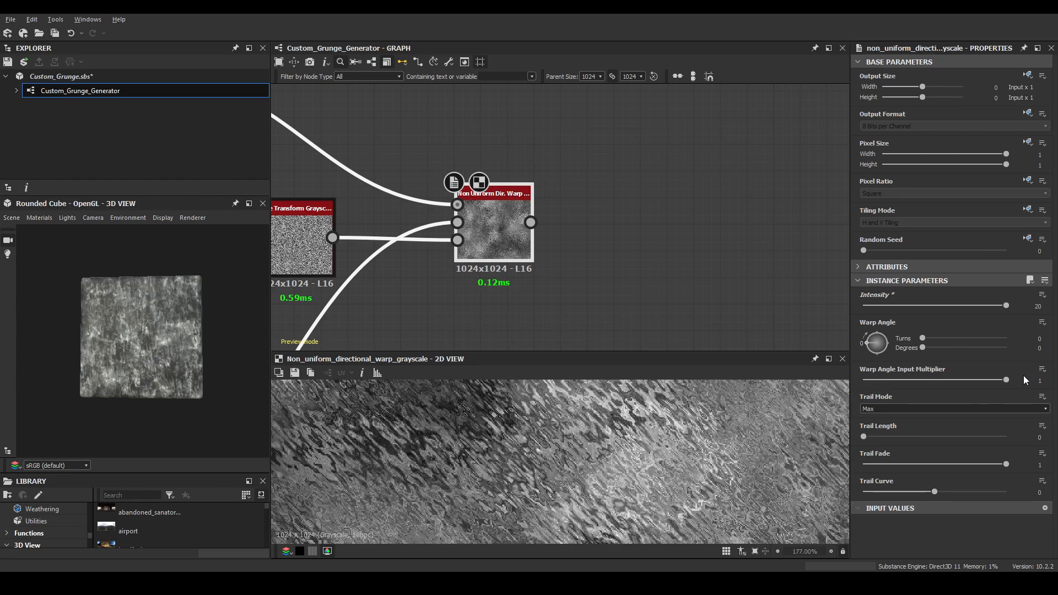
mouse_move(865, 341)
left_mouse_down()
mouse_move(888, 337)
mouse_move(865, 329)
mouse_move(872, 340)
left_mouse_up()
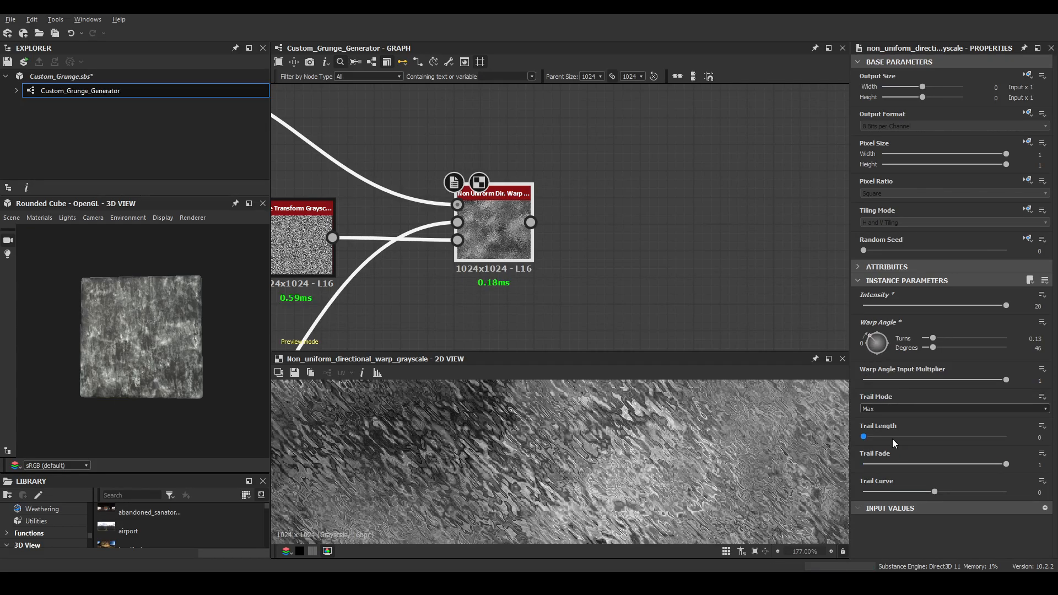
Check the Trail Mode and Trail Length settings of Base grunge 5's Non Uniform Dir. Warp node.
scroll(716, 196, "down", 8)
middle_click_drag(720, 192, 377, 256)
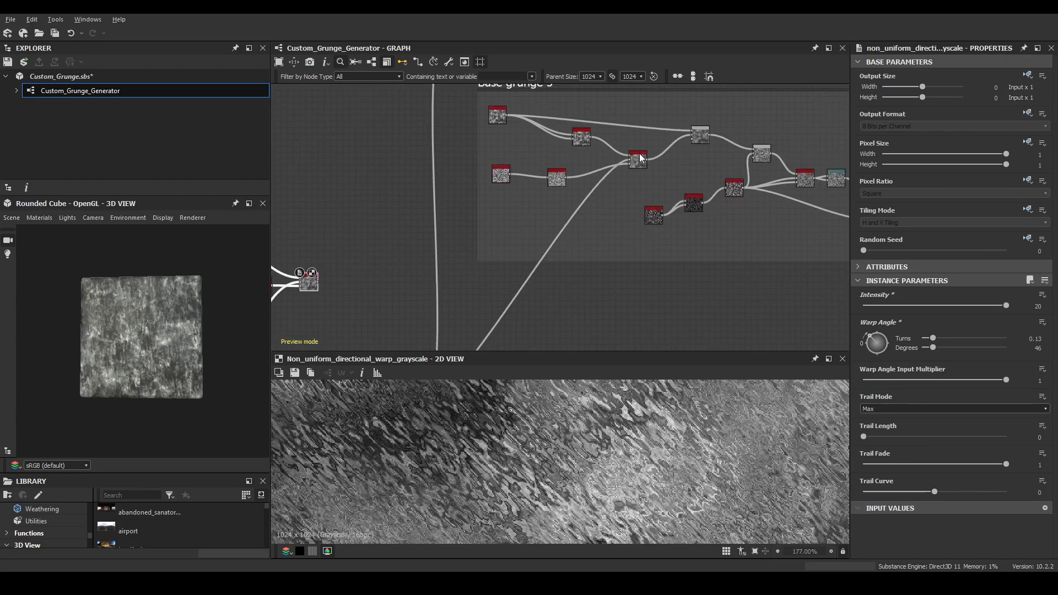
scroll(641, 165, "up", 4)
left_click(642, 168)
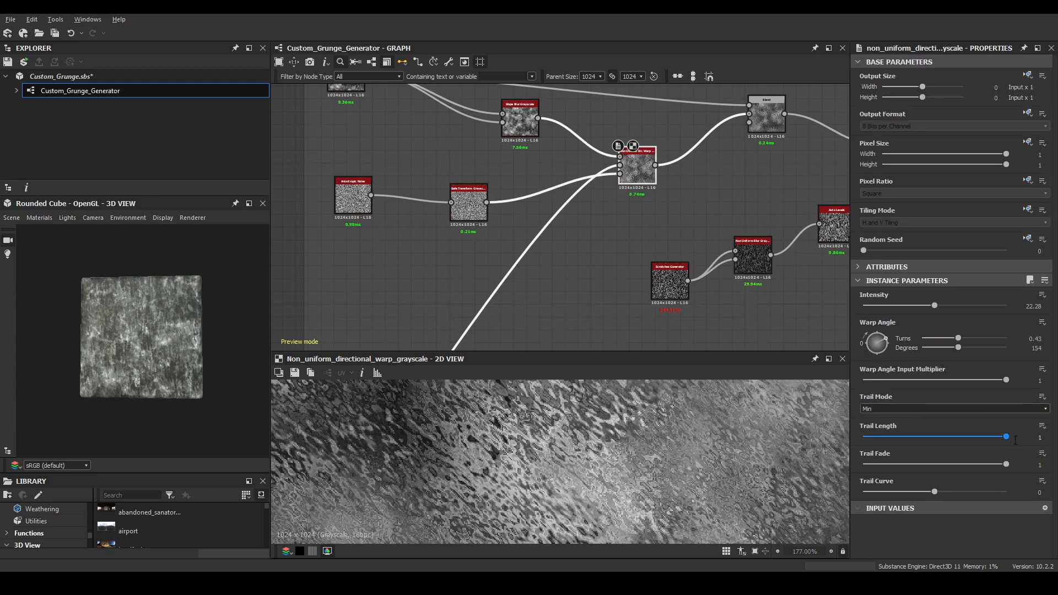
scroll(572, 228, "down", 5)
scroll(829, 344, "up", 1)
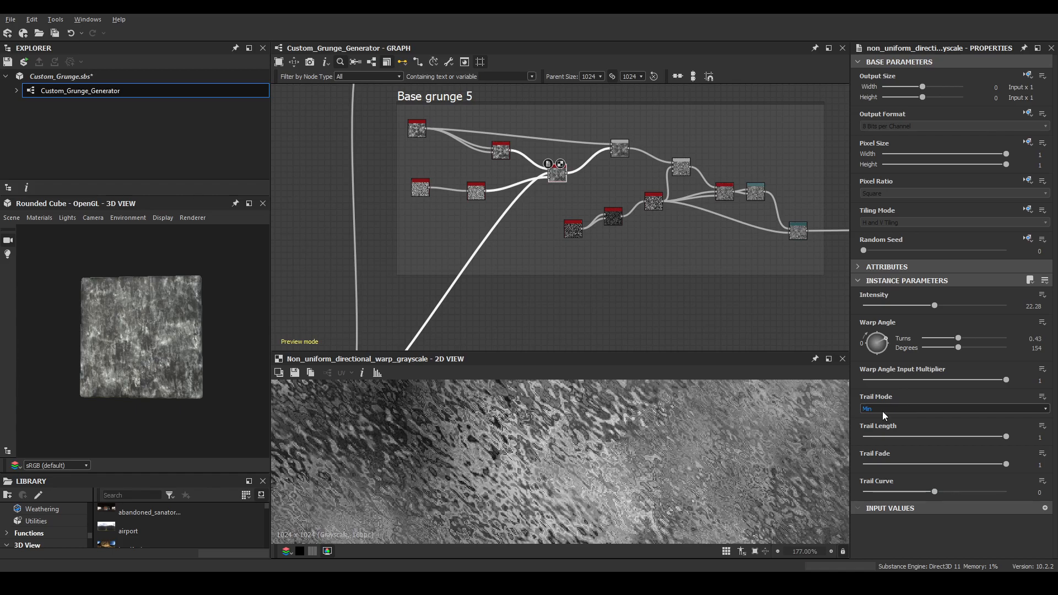
scroll(536, 252, "down", 3)
scroll(532, 253, "down", 2)
scroll(457, 258, "up", 4)
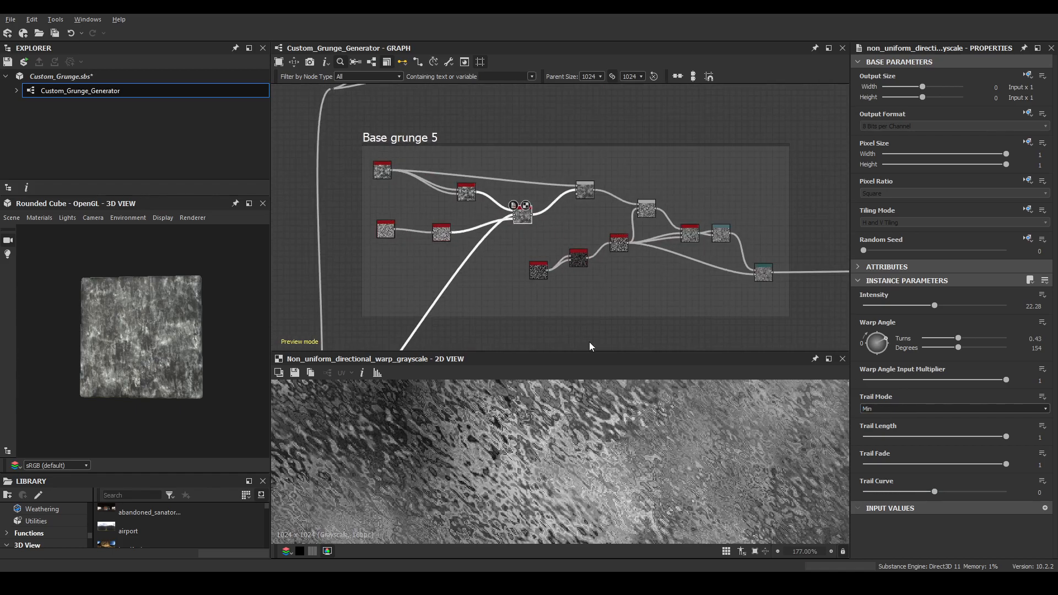
scroll(457, 258, "down", 2)
scroll(473, 237, "up", 4)
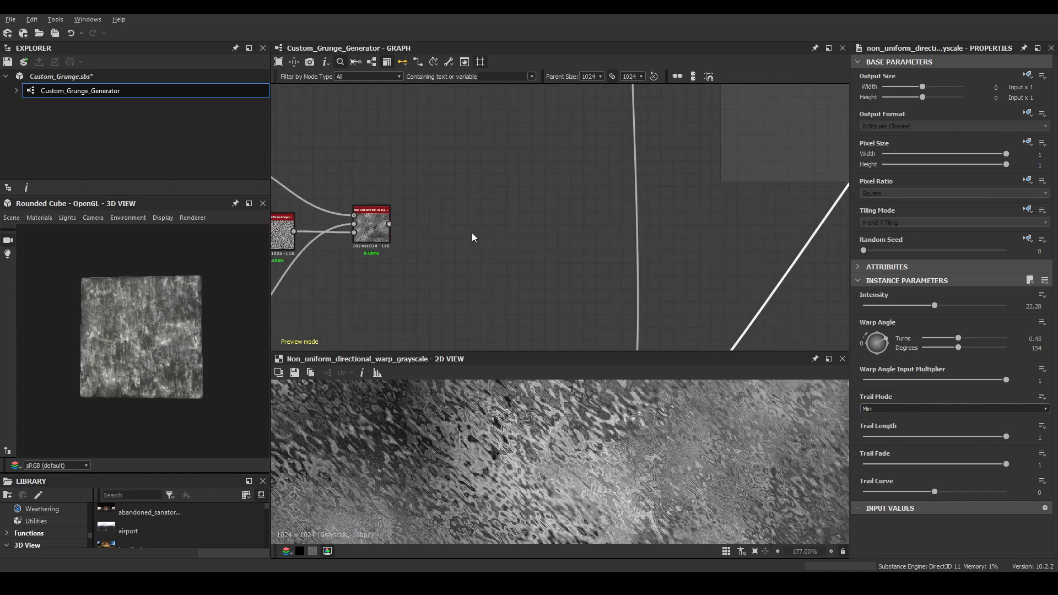
Set the new warp node's Trail Length to 0.83 and its Trail Mode to Min.
double_click(381, 226)
scroll(566, 431, "down", 6)
scroll(567, 431, "up", 7)
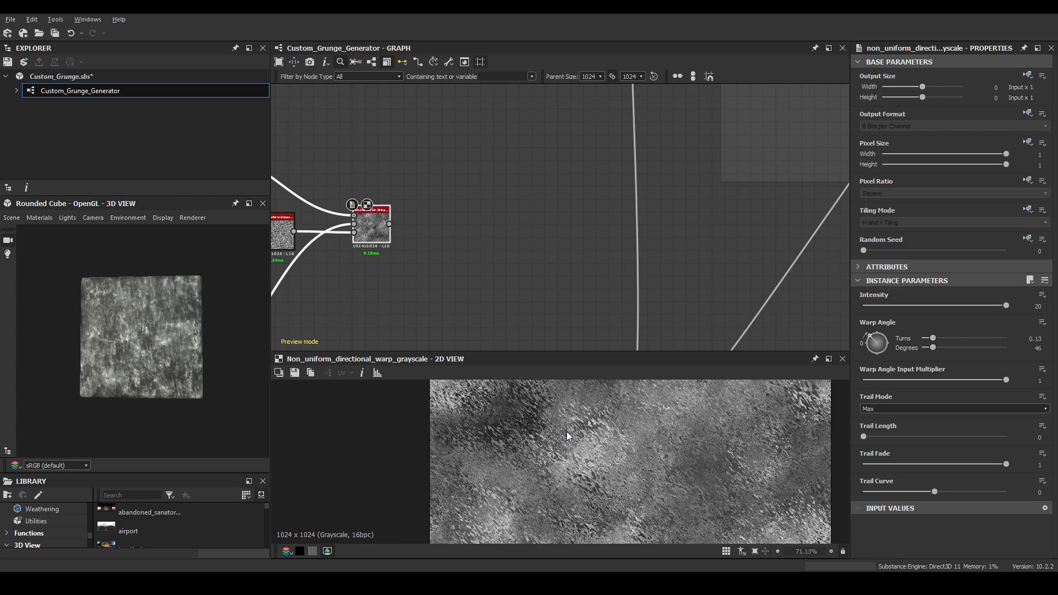
left_click_drag(891, 436, 983, 444)
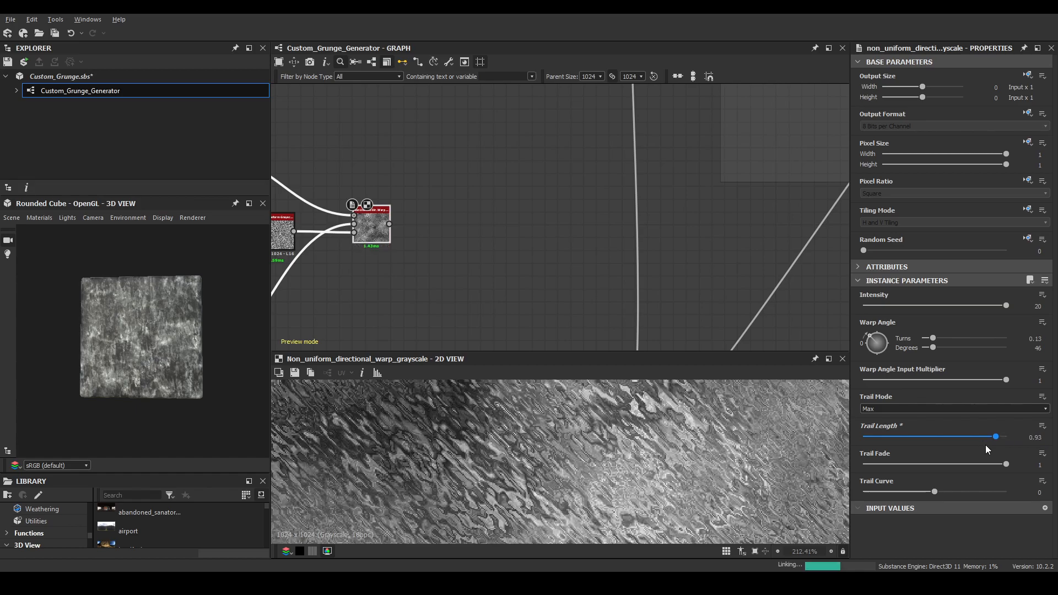
left_click(898, 409)
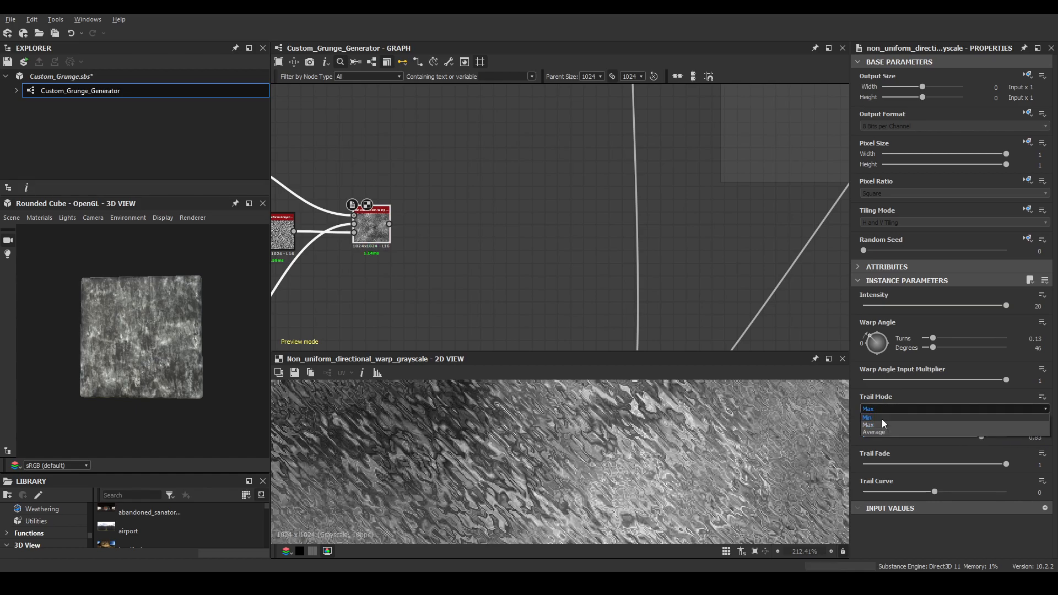
left_click(882, 421)
scroll(564, 418, "down", 7)
key("f")
scroll(604, 431, "up", 4)
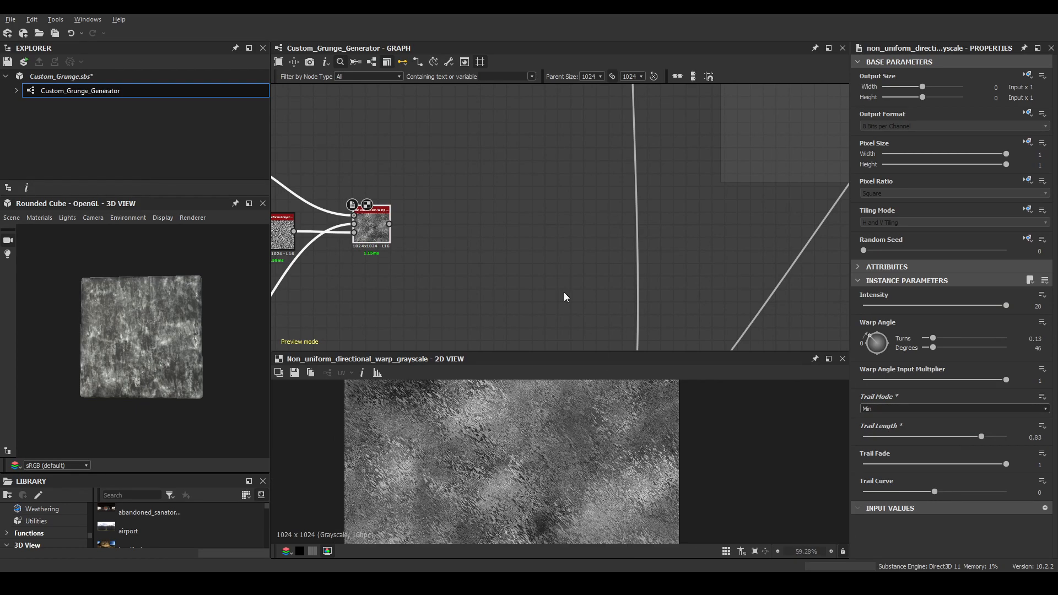
Examine Base grunge 5's first Blend node and trace its Foreground and Background connections to their source nodes.
scroll(499, 148, "down", 6)
middle_click_drag(631, 179, 475, 268)
scroll(558, 179, "up", 4)
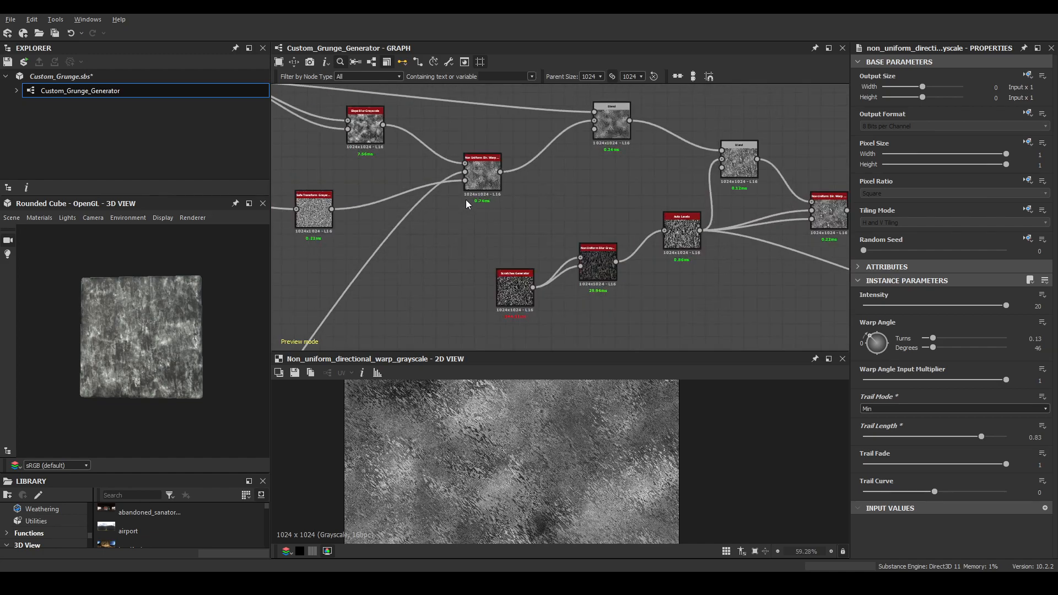
middle_click_drag(590, 125, 570, 211)
scroll(571, 211, "up", 4)
left_click_drag(612, 205, 606, 187)
scroll(604, 169, "down", 2)
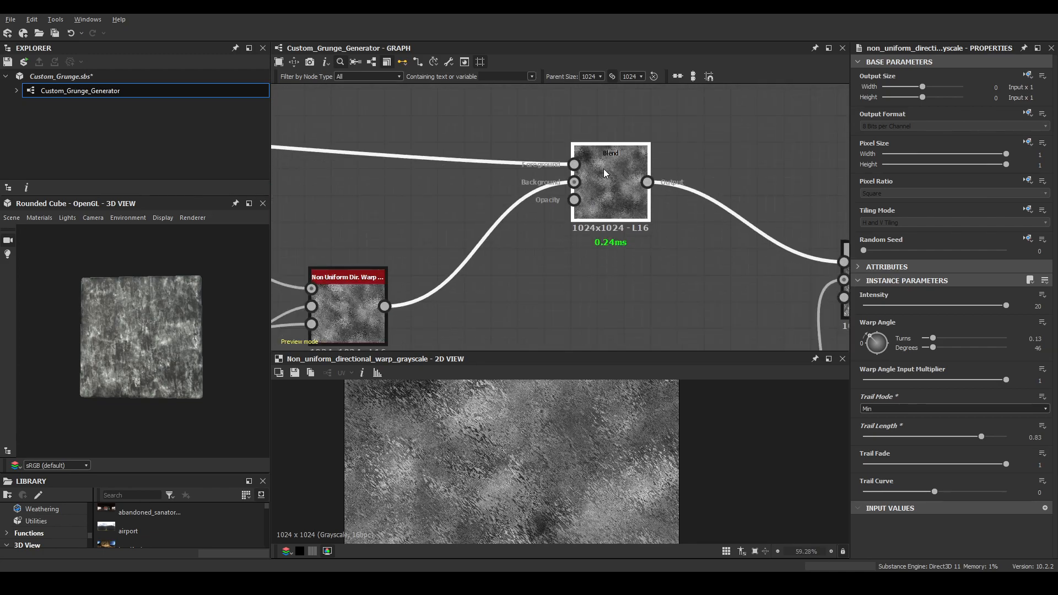
scroll(441, 179, "down", 1)
middle_click_drag(442, 179, 422, 196)
scroll(423, 208, "up", 1)
scroll(562, 197, "down", 2)
middle_click_drag(562, 196, 741, 199)
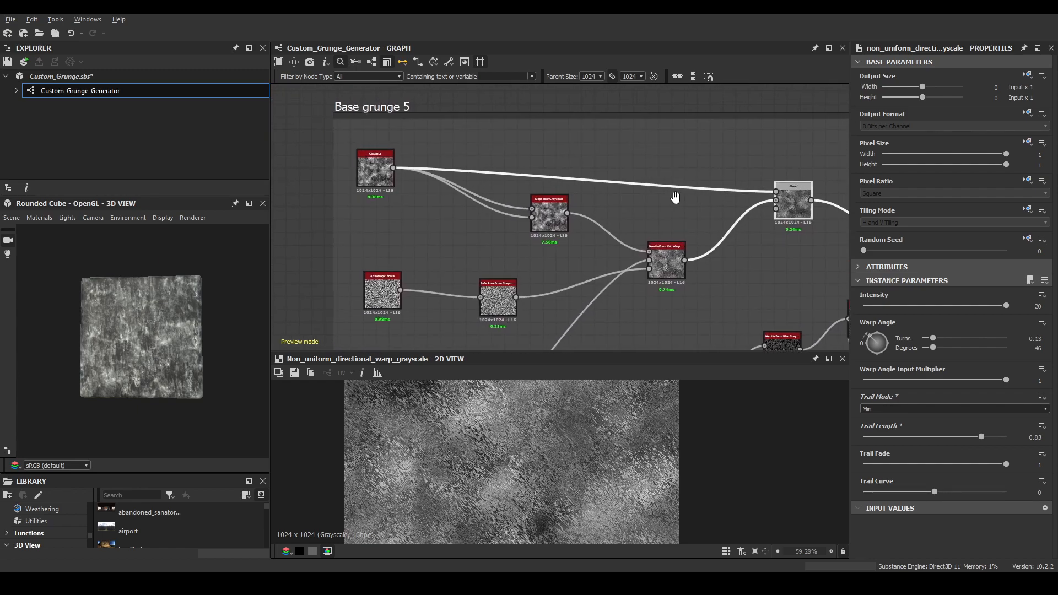
Preview Base grunge 5's first Blend node and check its opacity and blending mode.
scroll(716, 202, "up", 3)
left_click(739, 208)
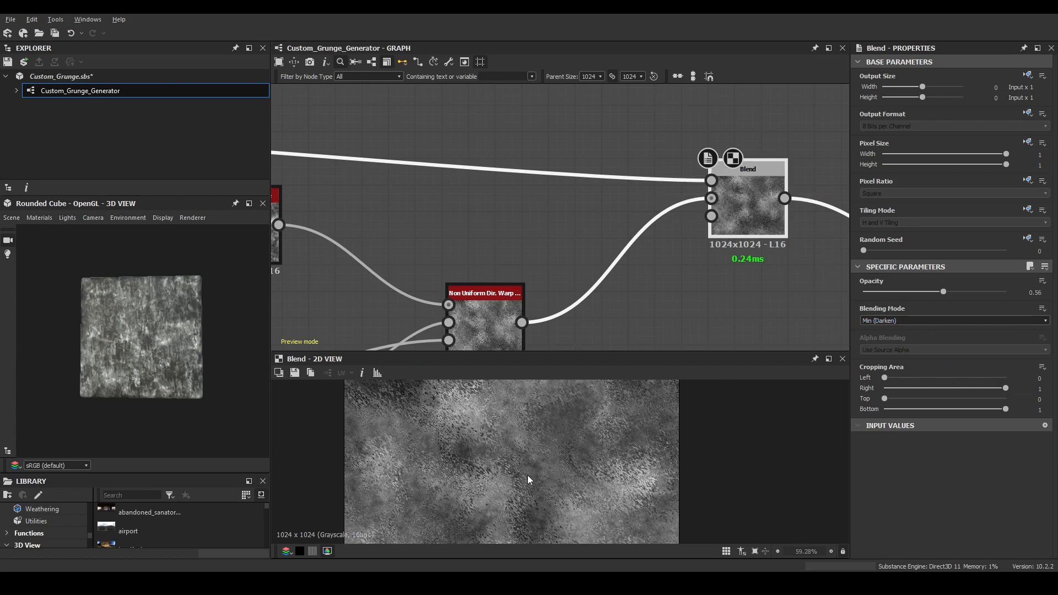
scroll(527, 479, "up", 3)
scroll(539, 144, "down", 1)
Add a Min (Darken) Blend node with the new Clouds 3 as Foreground and the new warp node as Background.
middle_click_drag(383, 244, 595, 131)
scroll(461, 197, "up", 6)
middle_click_drag(458, 173, 574, 202)
scroll(488, 173, "up", 1)
scroll(479, 173, "down", 2)
middle_click_drag(612, 167, 452, 205)
key("space")
left_click(477, 251)
left_click_drag(484, 213, 448, 169)
left_click_drag(295, 143, 291, 143)
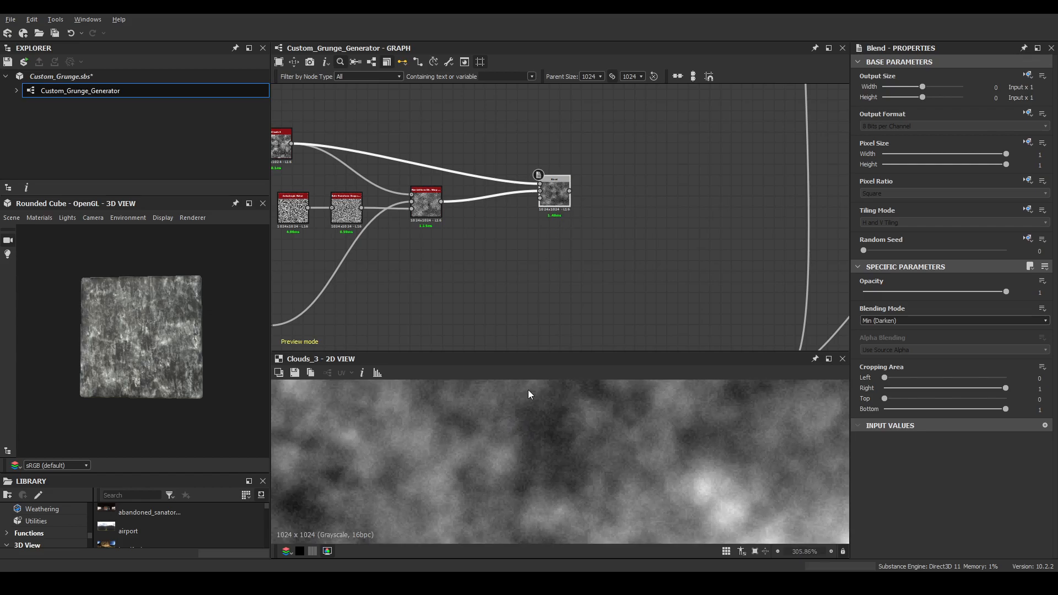
Preview the new Blend result and compare it with the warp node's output feeding its Background.
double_click(549, 187)
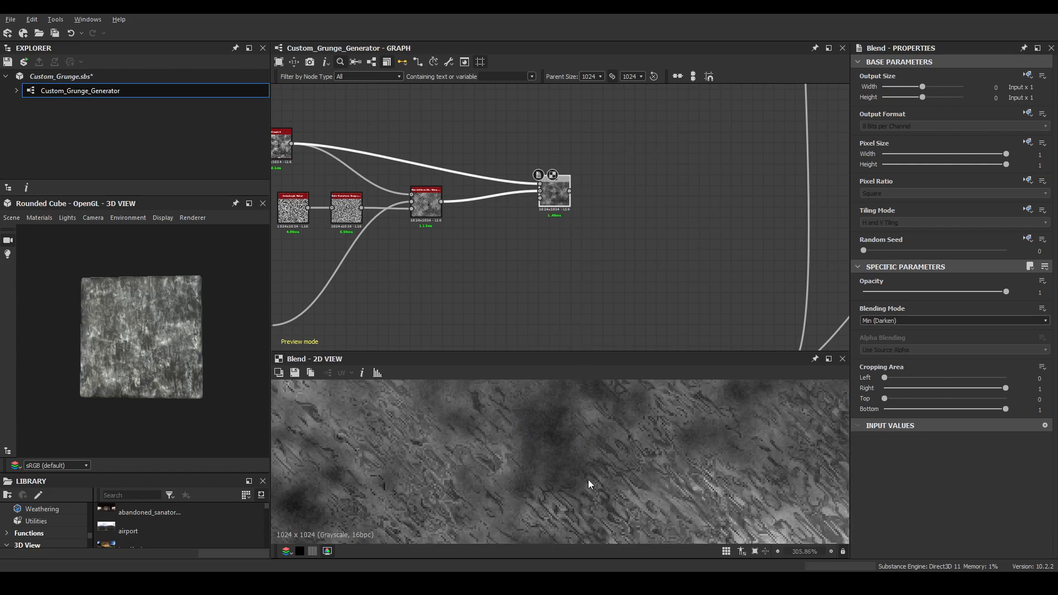
scroll(579, 458, "down", 5)
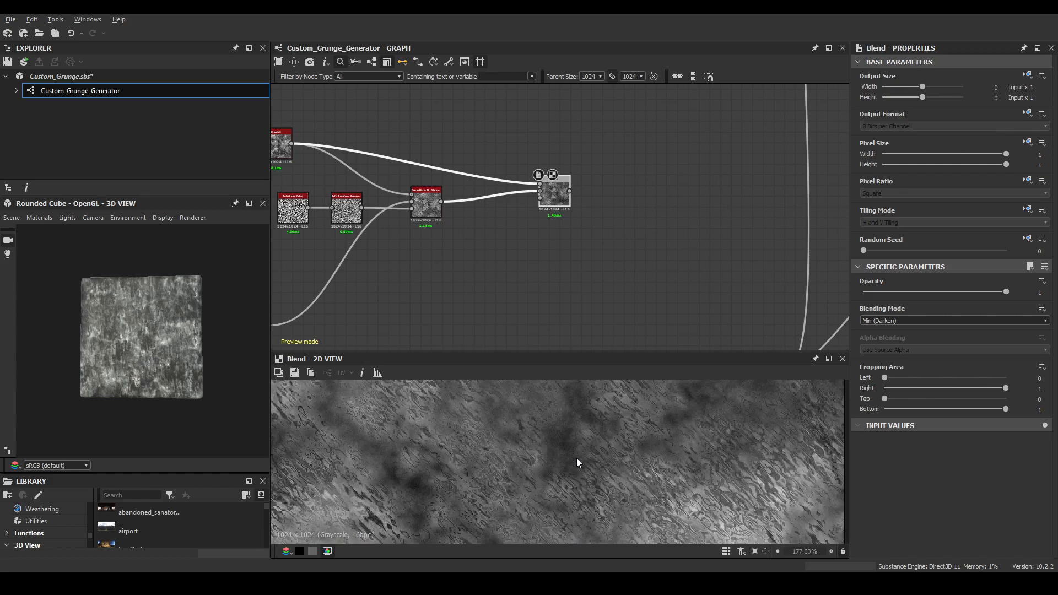
double_click(540, 191)
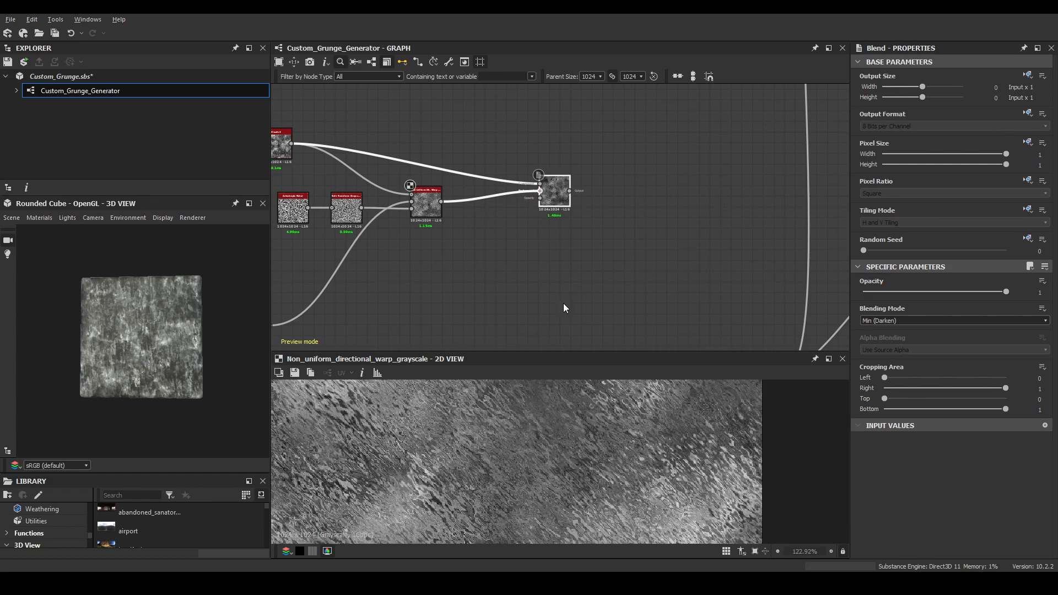
scroll(574, 386, "up", 5)
double_click(549, 192)
scroll(585, 444, "down", 8)
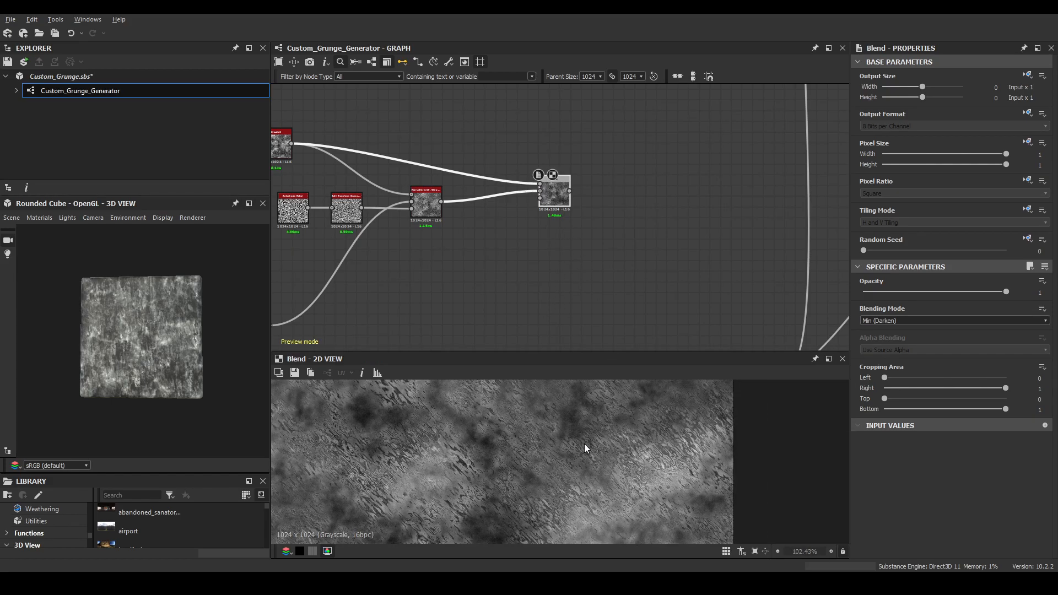
middle_click_drag(581, 462, 563, 424)
scroll(662, 441, "up", 1)
scroll(662, 441, "down", 4)
Examine the Scratches Generator, Non Uniform Blur and Auto Levels chain that feeds Base grunge 5's second Blend node.
scroll(588, 498, "up", 5)
scroll(568, 479, "up", 4)
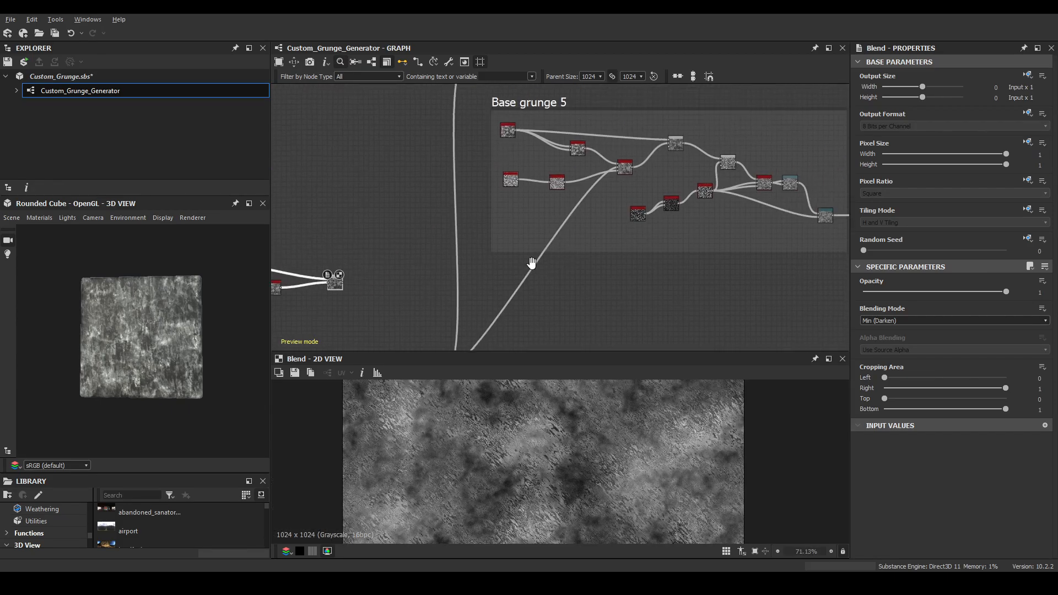
scroll(567, 250, "up", 3)
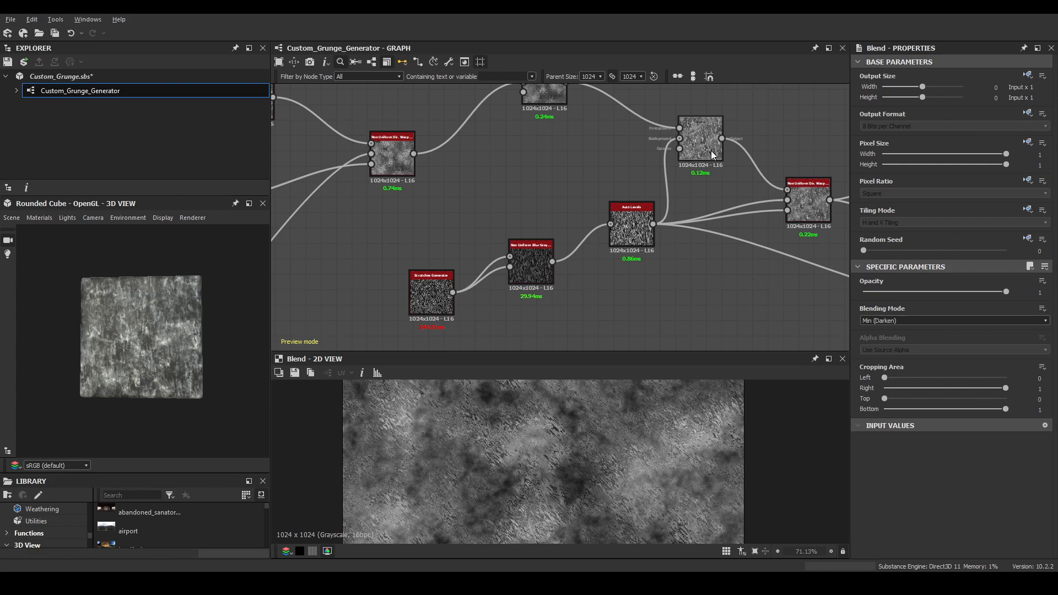
middle_click_drag(697, 160, 690, 183)
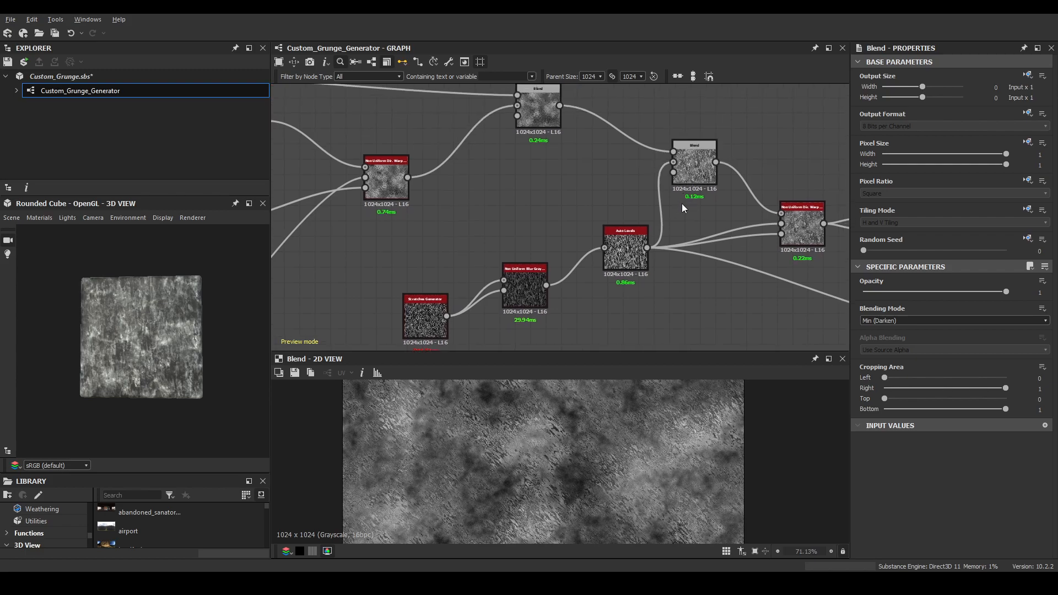
left_click_drag(418, 324, 423, 298)
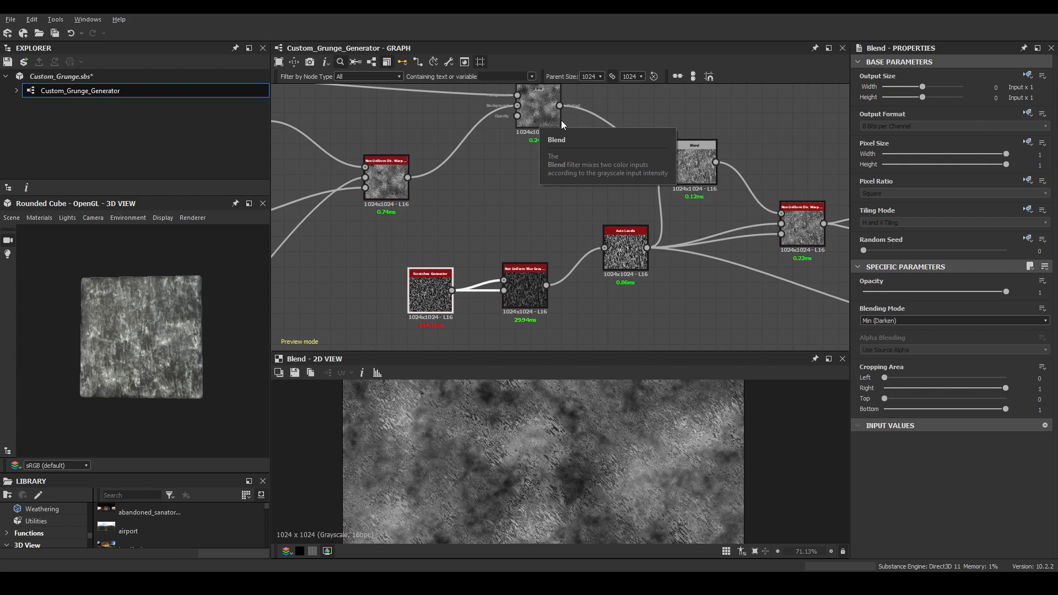
scroll(431, 294, "up", 5)
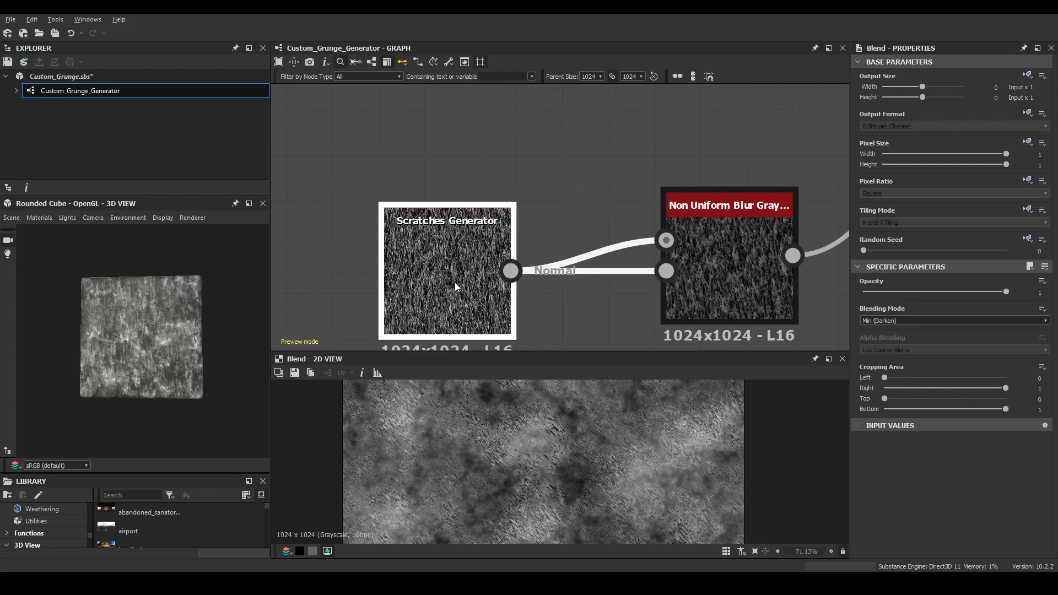
scroll(733, 191, "down", 5)
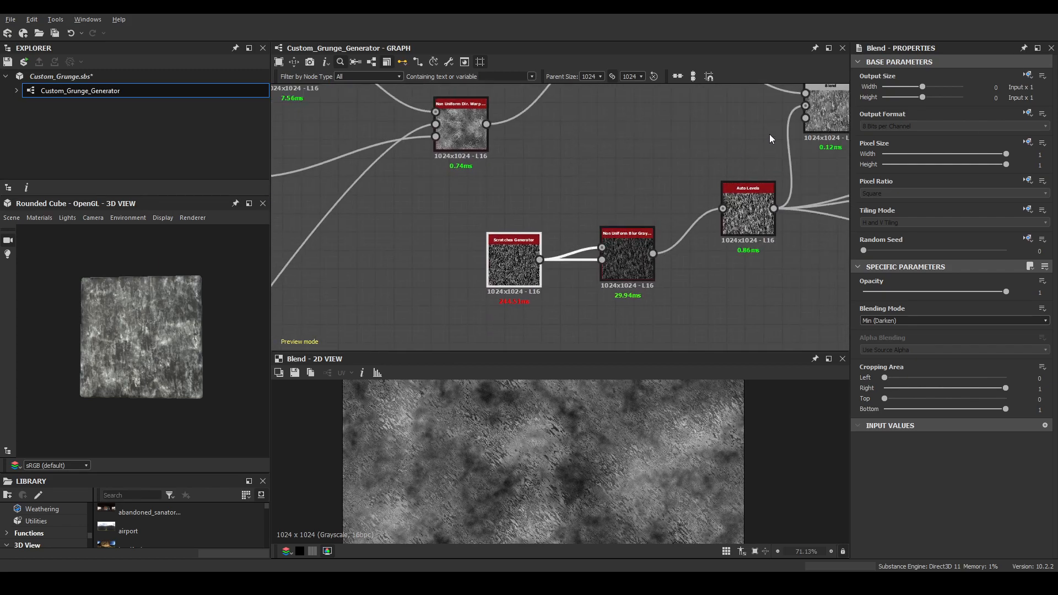
Preview Base grunge 5's second Blend node and check its opacity and blending mode.
left_click(827, 117)
middle_click_drag(802, 137, 696, 186)
scroll(623, 464, "up", 3)
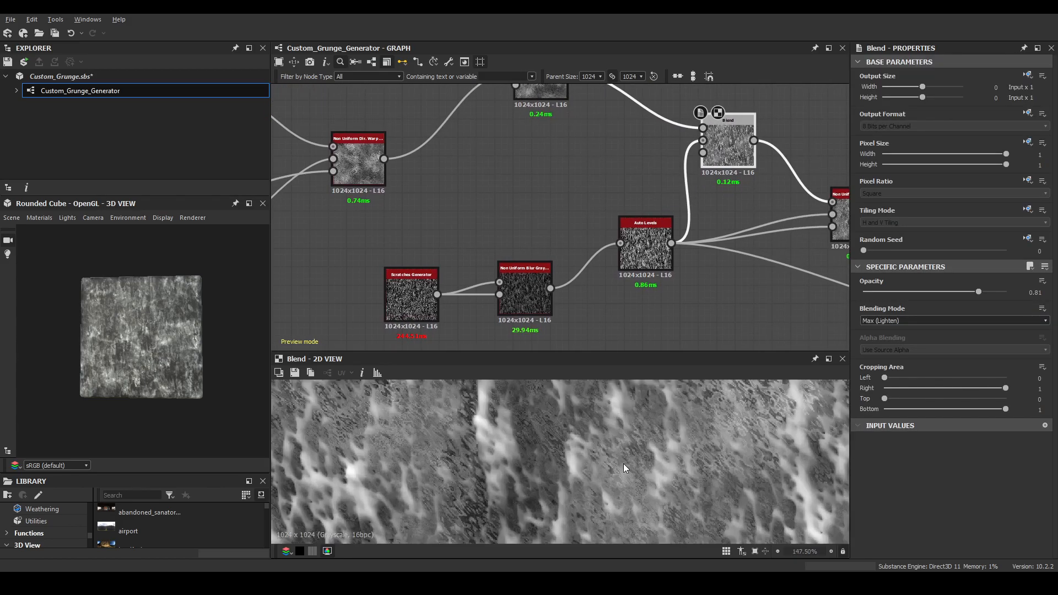
scroll(623, 464, "down", 2)
Add a second Blend node after the new Min (Darken) Blend and set its blending mode to Max (Lighten).
scroll(594, 181, "down", 6)
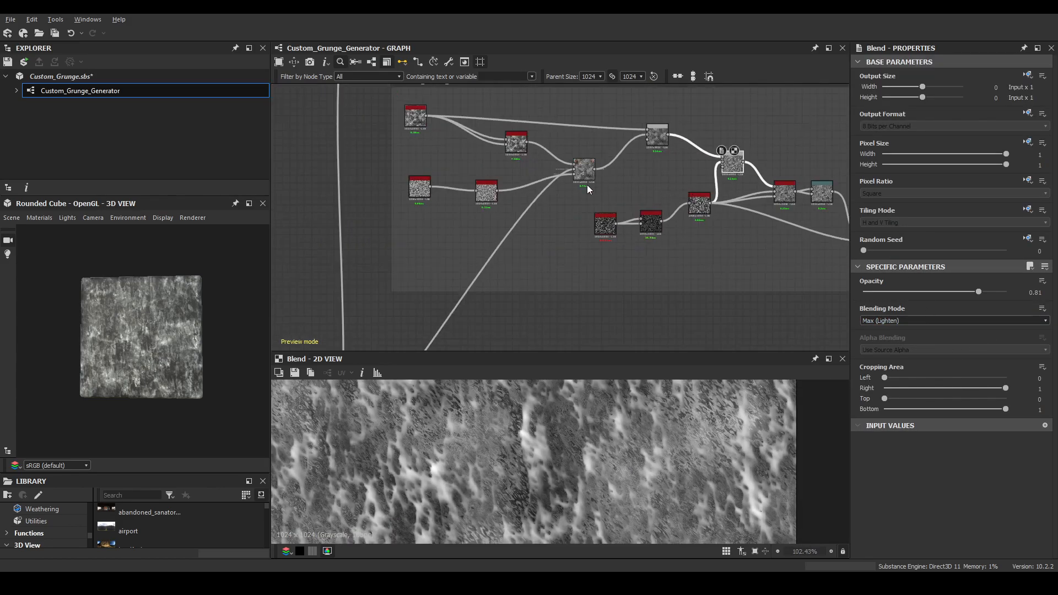
middle_click_drag(648, 156, 805, 105)
scroll(547, 176, "up", 4)
left_click_drag(468, 150, 695, 295)
left_click_drag(662, 194, 415, 221)
left_click(414, 222)
key("space")
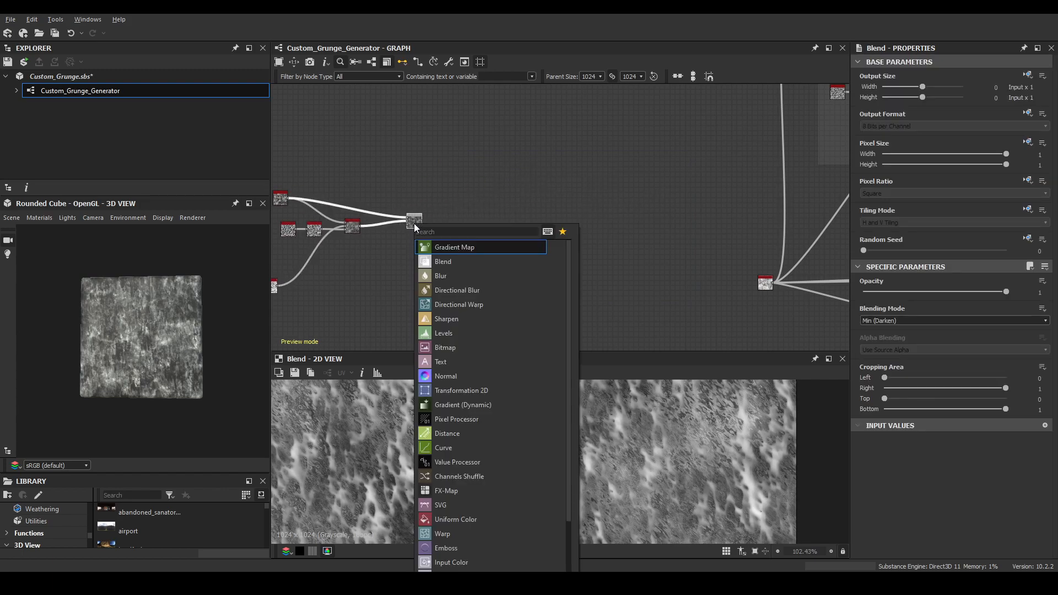
type("blend")
key("Return")
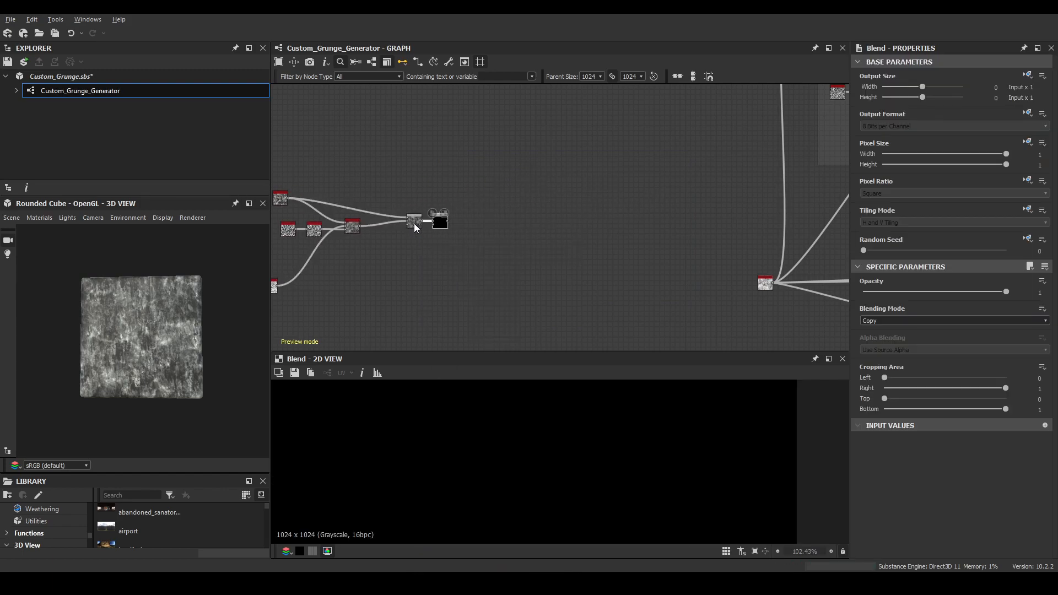
left_click_drag(447, 229, 557, 227)
left_click(885, 320)
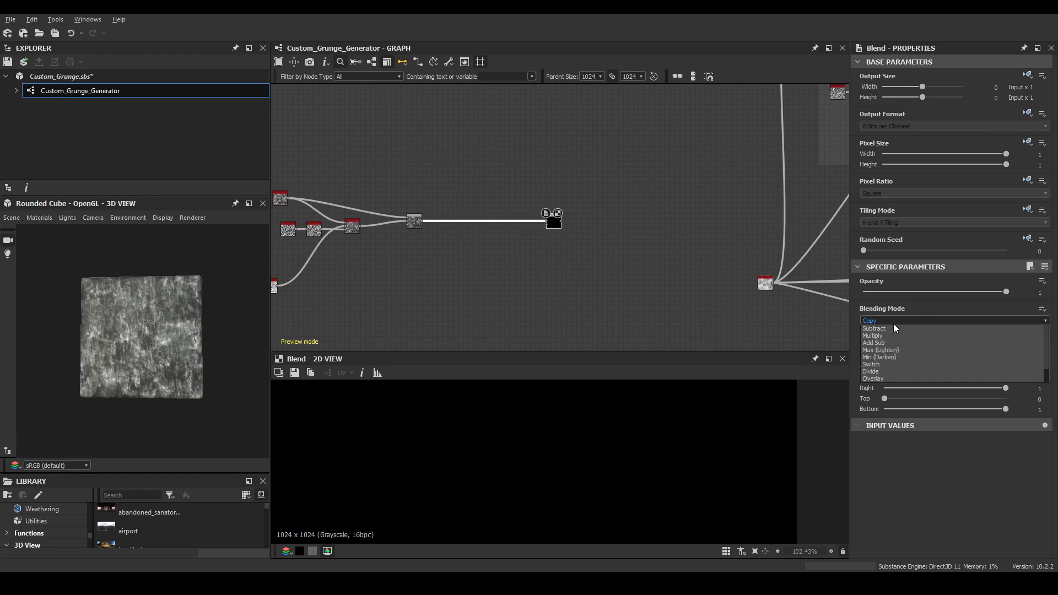
left_click(885, 365)
Add a Scratches Generator node above the new Clouds 3 node.
scroll(562, 220, "down", 4)
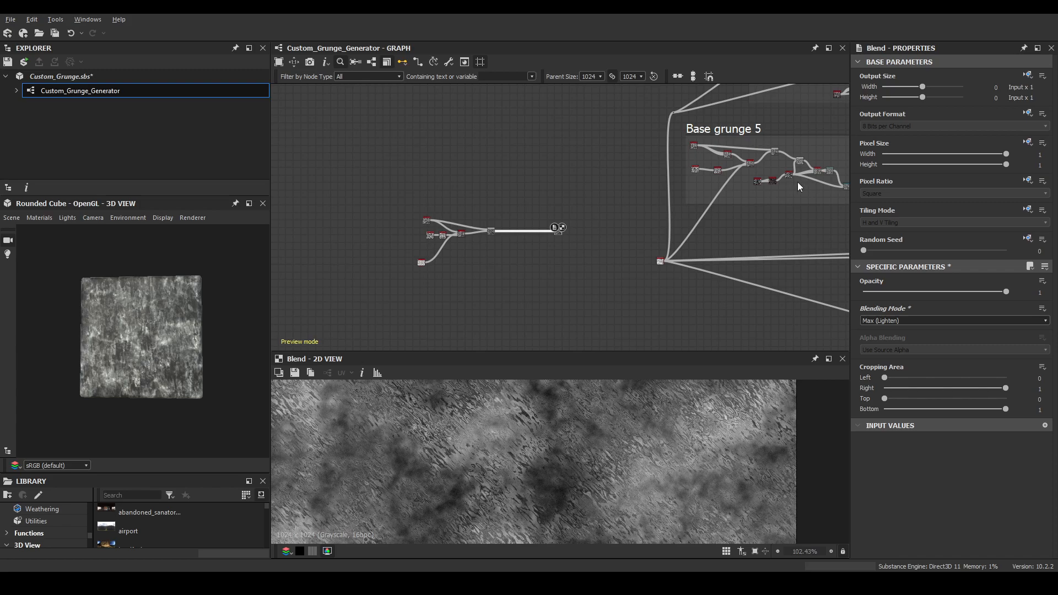
scroll(777, 186, "up", 5)
scroll(557, 192, "down", 6)
middle_click_drag(529, 233, 783, 262)
scroll(587, 220, "up", 6)
middle_click_drag(647, 225, 535, 177)
key("space")
type("sca")
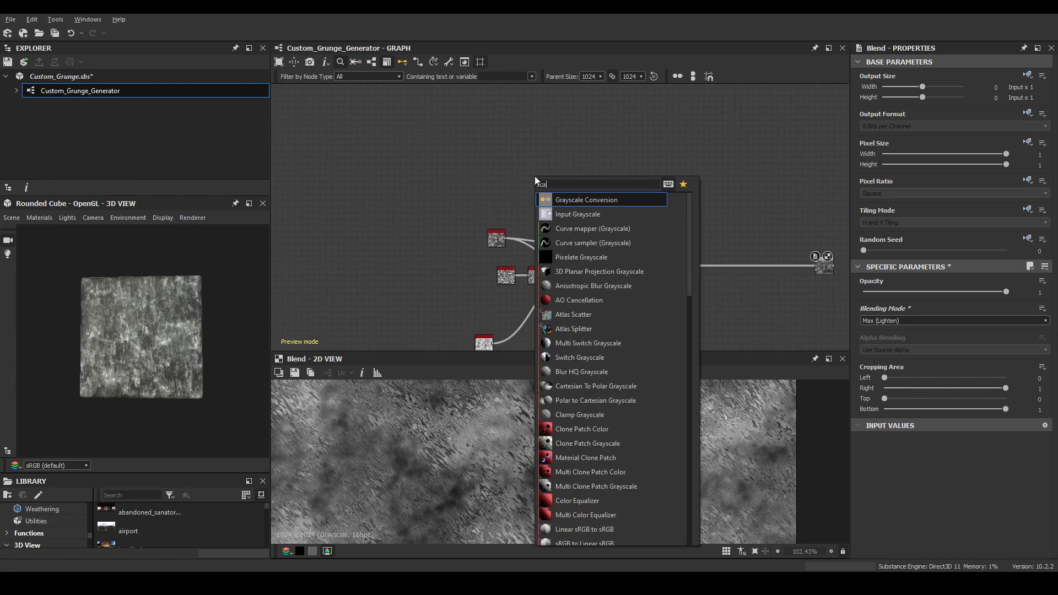
key("BackSpace")
type("ra")
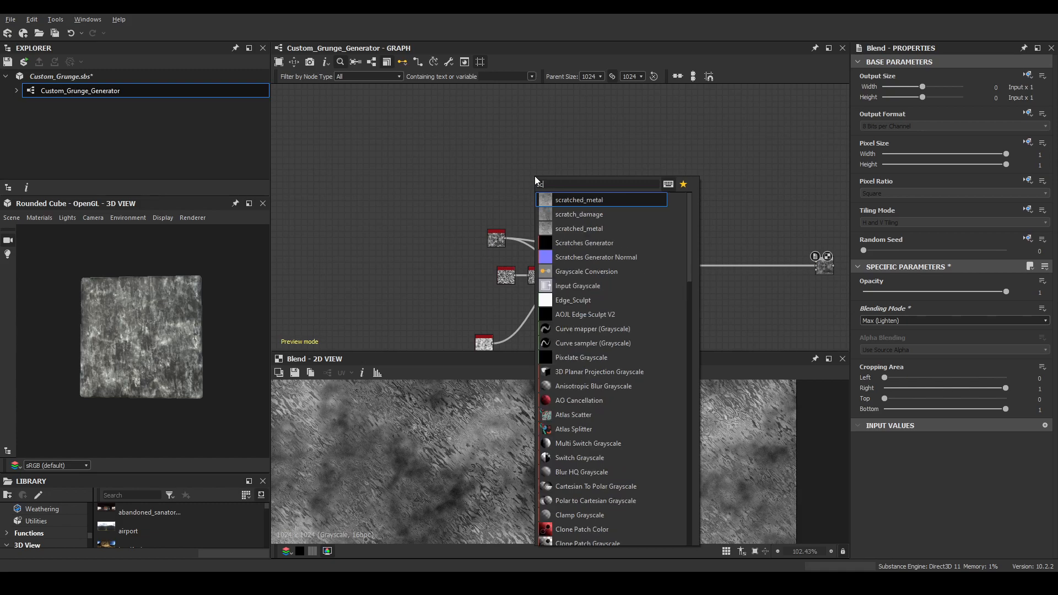
key("Down")
key("Down")
key("Down")
key("Return")
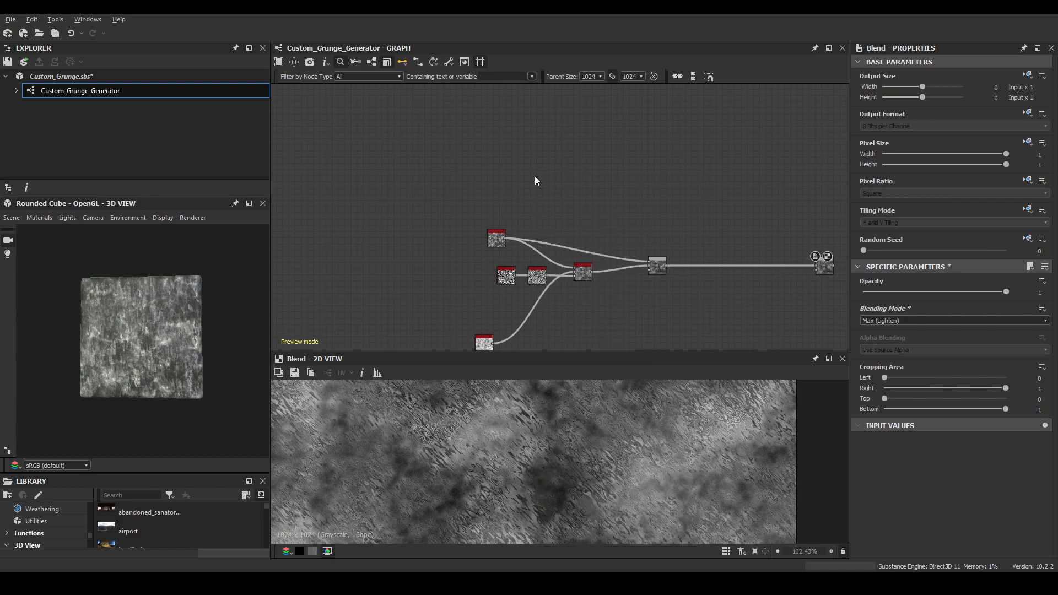
Preview Base grunge 5's Auto Levels output and examine the scratch-blur chain feeding it.
scroll(517, 243, "up", 5)
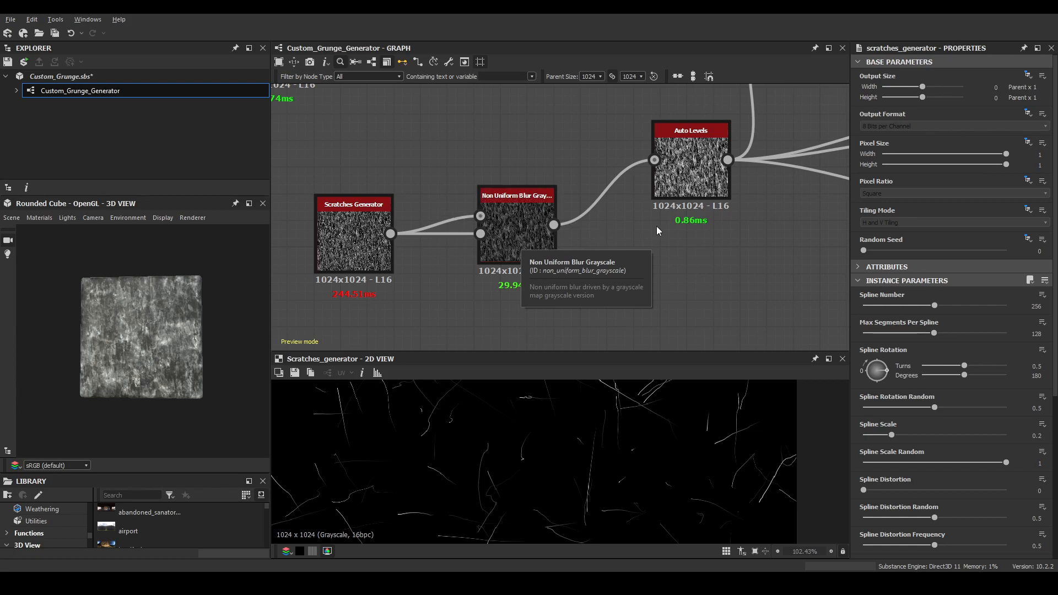
left_click_drag(693, 173, 662, 220)
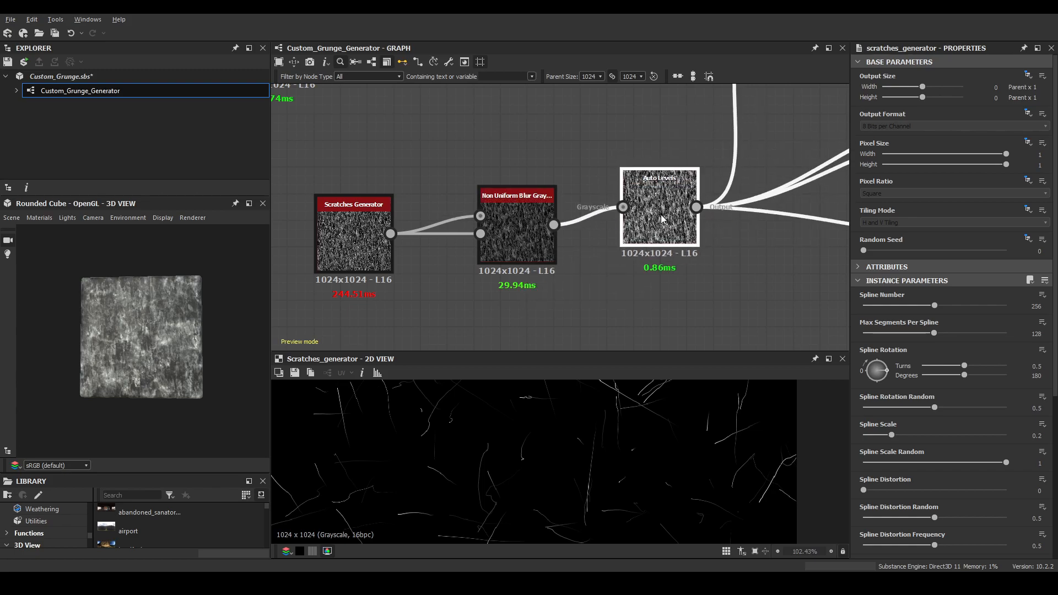
double_click(662, 219)
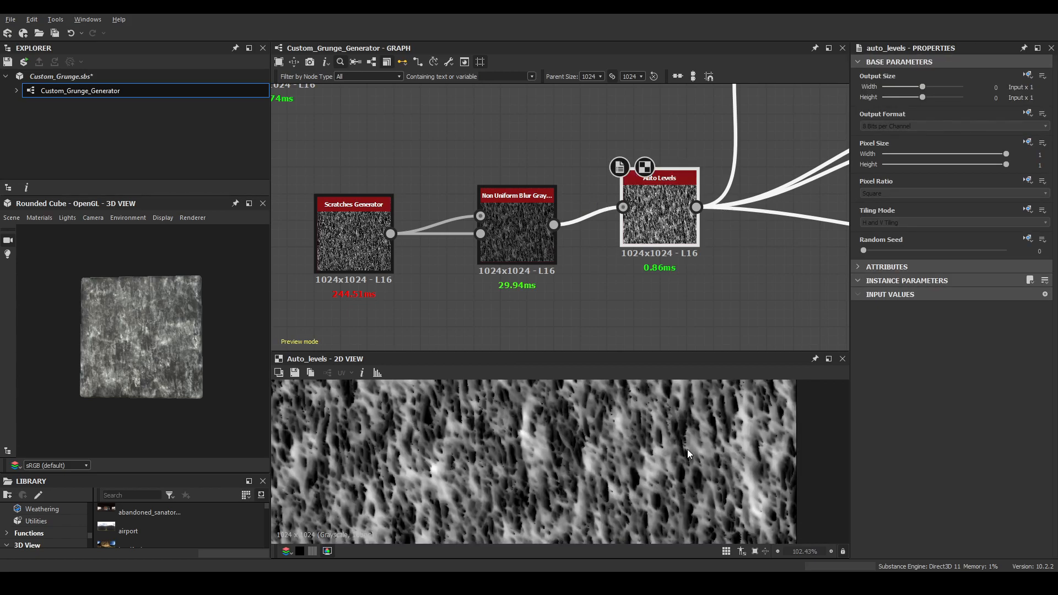
scroll(687, 455, "up", 1)
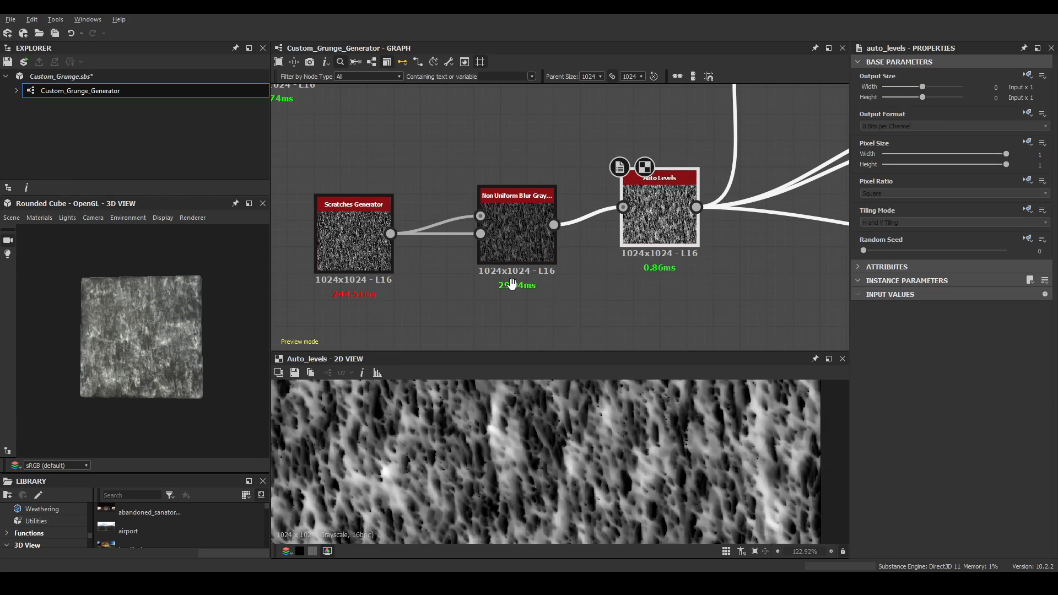
middle_click_drag(512, 284, 533, 274)
scroll(518, 276, "up", 1)
scroll(604, 475, "up", 3)
scroll(604, 475, "down", 2)
scroll(634, 508, "down", 4)
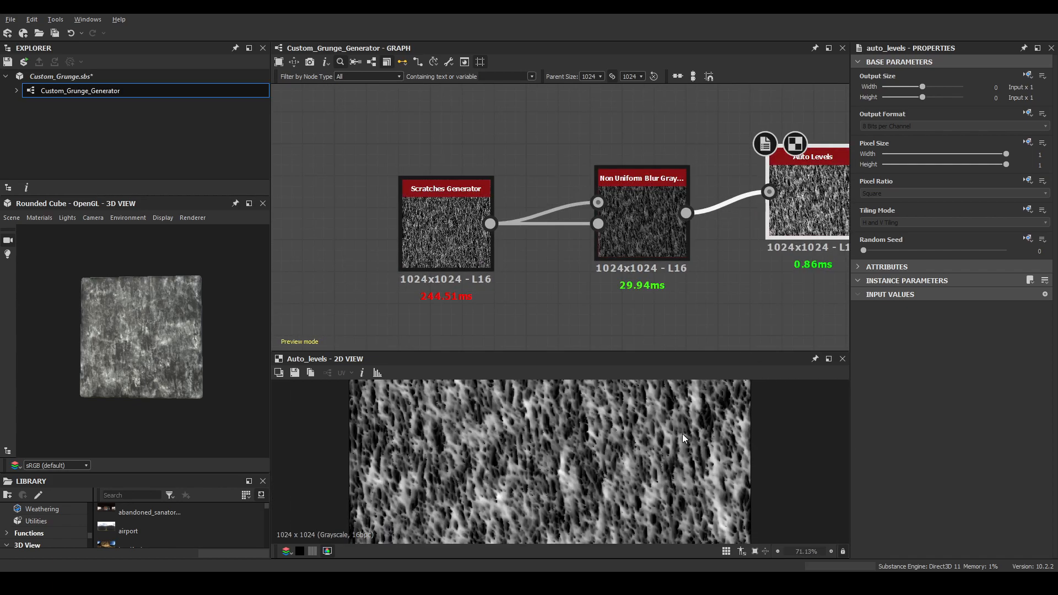
scroll(524, 243, "down", 10)
Set the new Scratches Generator's Spline Number to 2047 and its Spline Rotation to 0.74 turns.
middle_click_drag(459, 237, 766, 195)
middle_click_drag(446, 270, 705, 232)
scroll(422, 218, "up", 6)
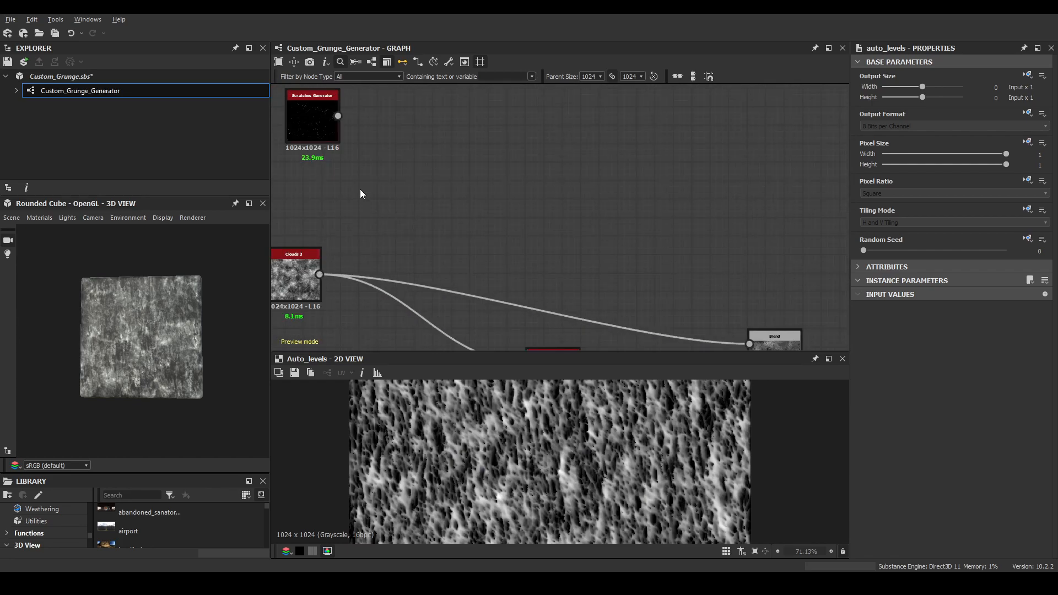
middle_click_drag(359, 190, 434, 222)
left_click(431, 206)
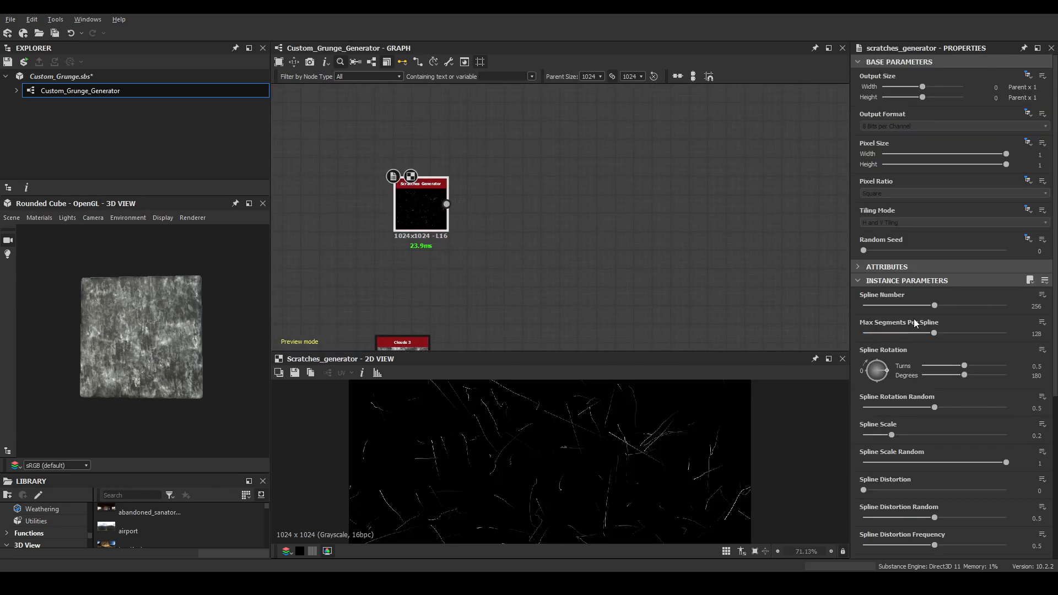
left_click_drag(951, 309, 1007, 306)
scroll(644, 459, "up", 3)
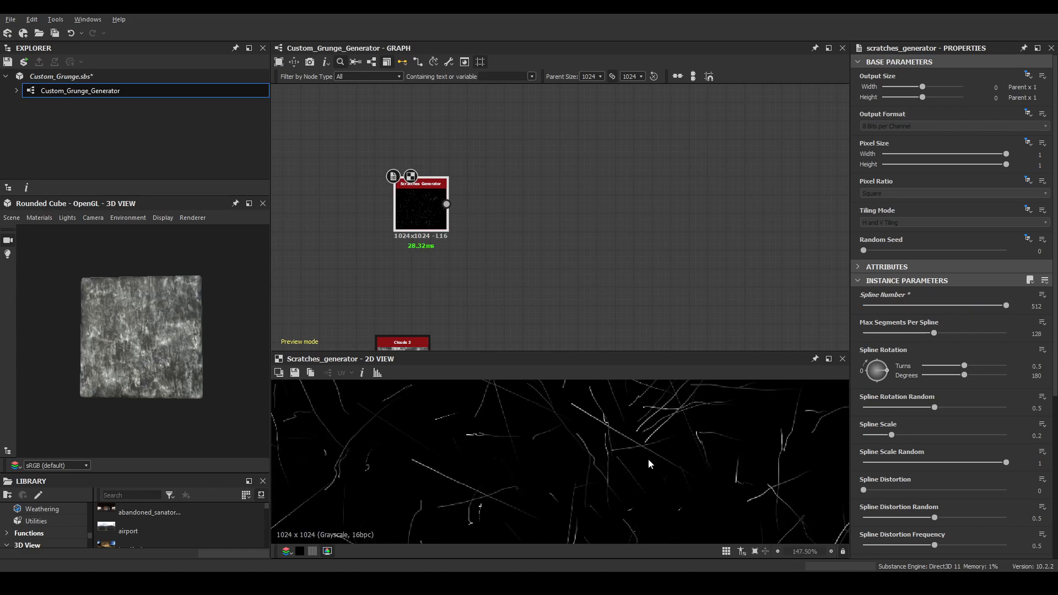
left_click(1036, 306)
type("1024")
key("Return")
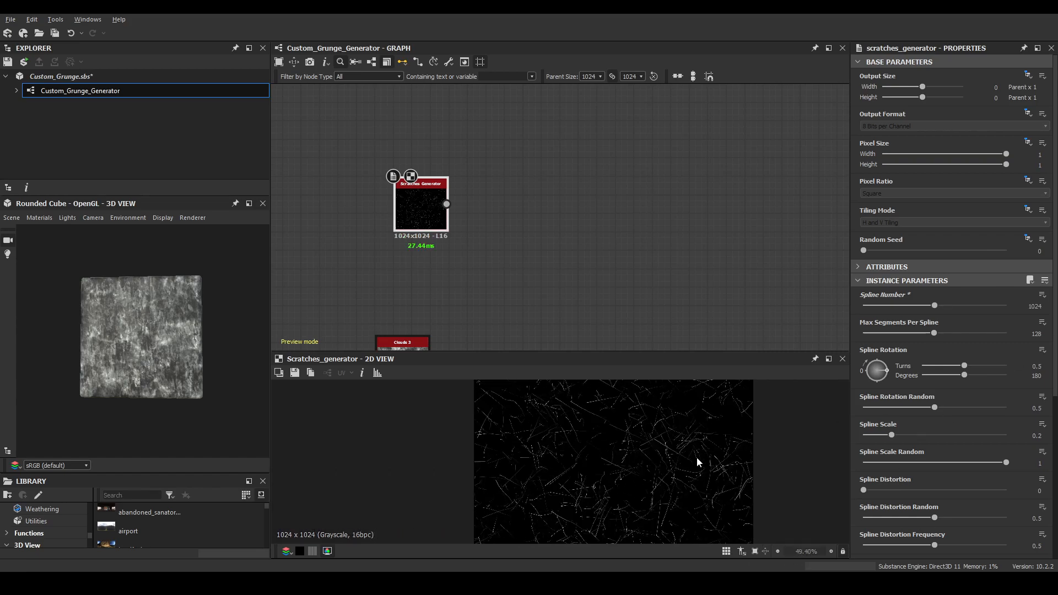
left_click(1002, 306)
left_click_drag(884, 382, 879, 382)
scroll(657, 463, "up", 1)
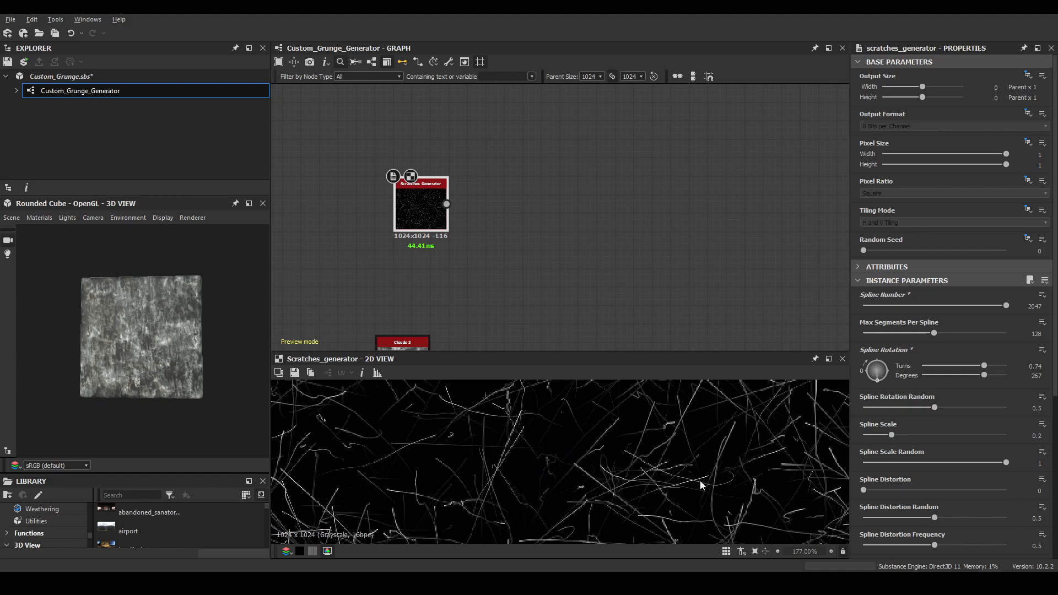
Set the new Scratches Generator's Spline Rotation Random to 0.12, Spline Scale to 0.33 and Spline Distortion Random to 0.19.
scroll(700, 478, "down", 1)
scroll(699, 477, "down", 2)
mouse_move(915, 407)
left_mouse_down()
mouse_move(882, 413)
mouse_move(910, 377)
left_mouse_up()
scroll(938, 415, "down", 2)
scroll(937, 418, "down", 1)
left_click_drag(934, 452, 890, 451)
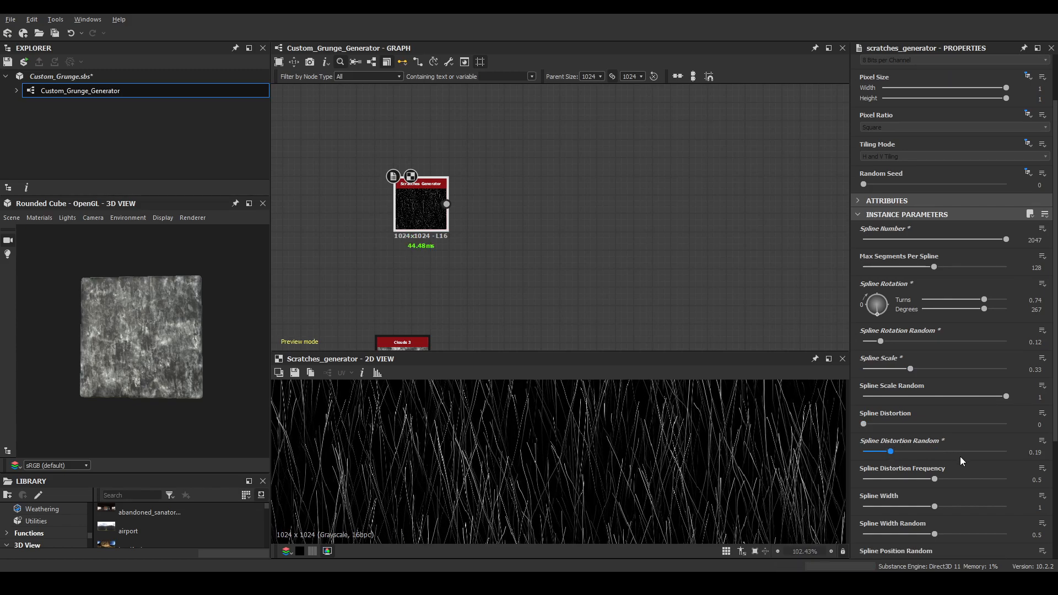
Set the new Scratches Generator's Fade Mode to Start + End, Spline Width to 1.48 and Spline Scale to 0.5.
scroll(971, 484, "down", 6)
left_click(898, 477)
left_click(882, 508)
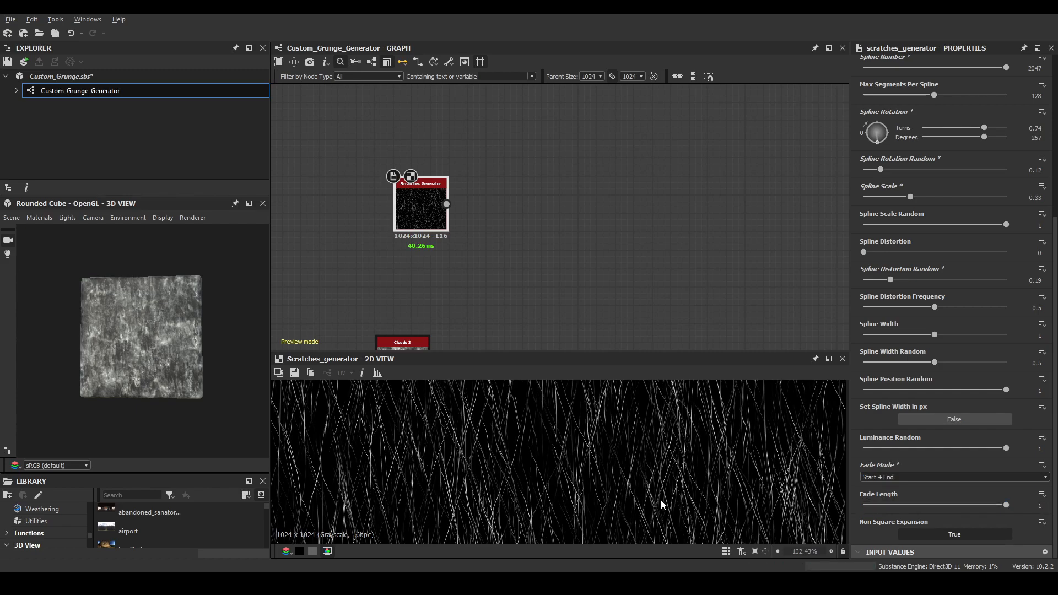
scroll(655, 482, "down", 5)
scroll(647, 478, "up", 5)
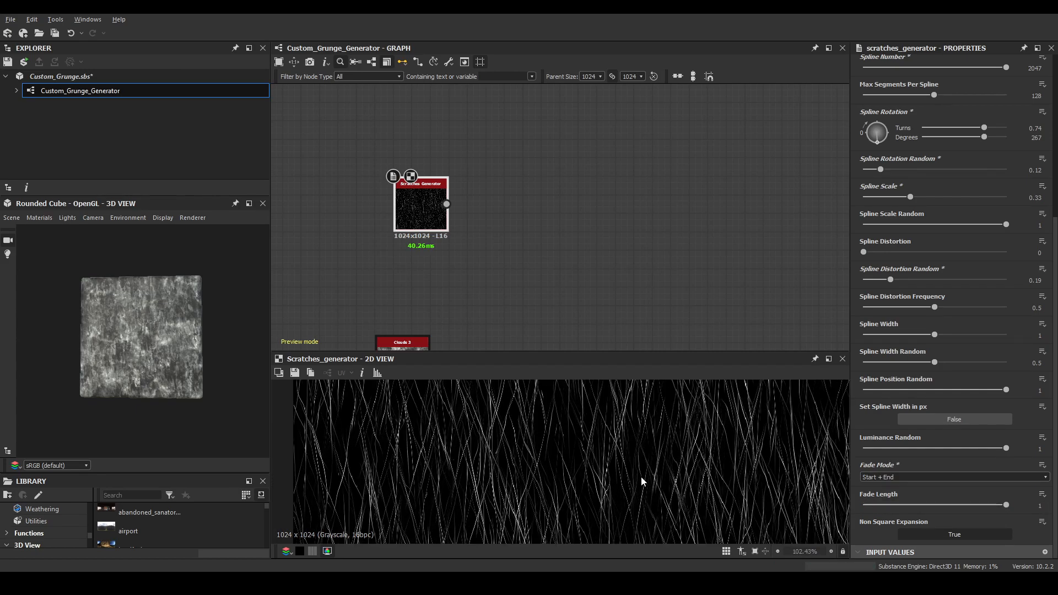
left_click_drag(942, 337, 970, 335)
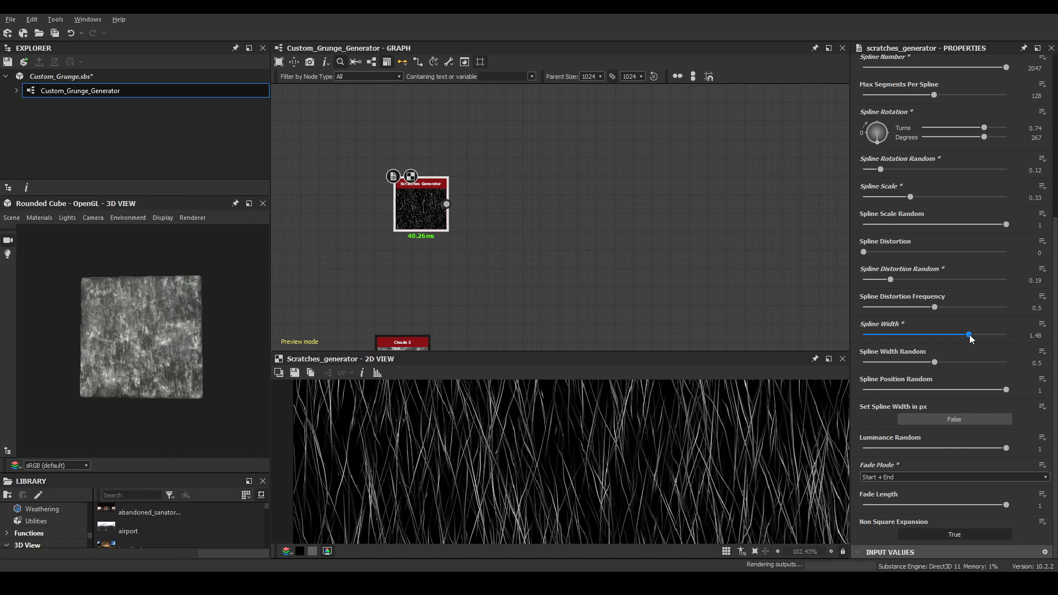
left_click_drag(927, 198, 940, 200)
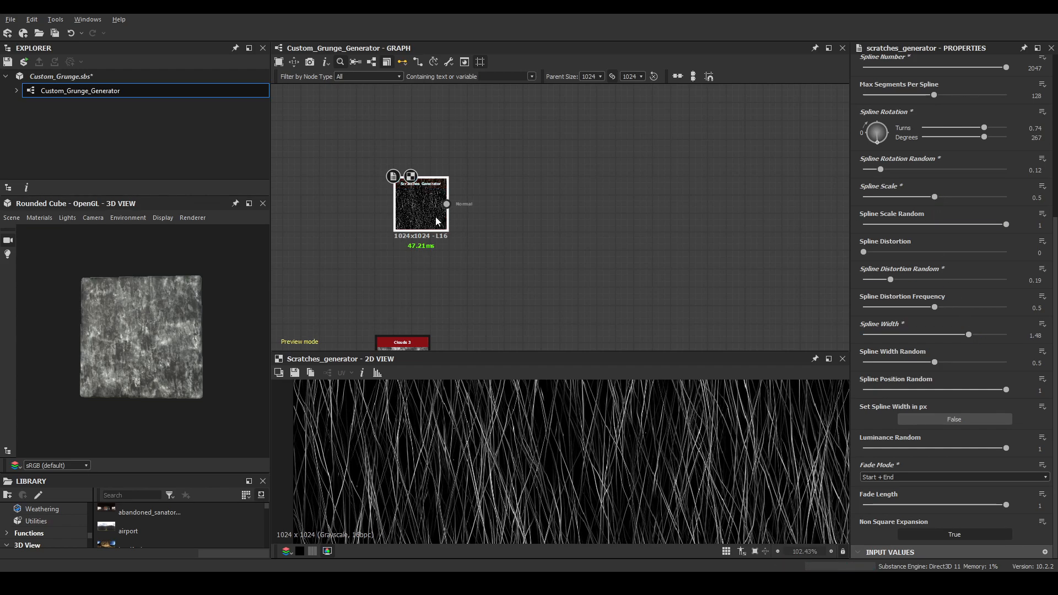
key("space")
type("non")
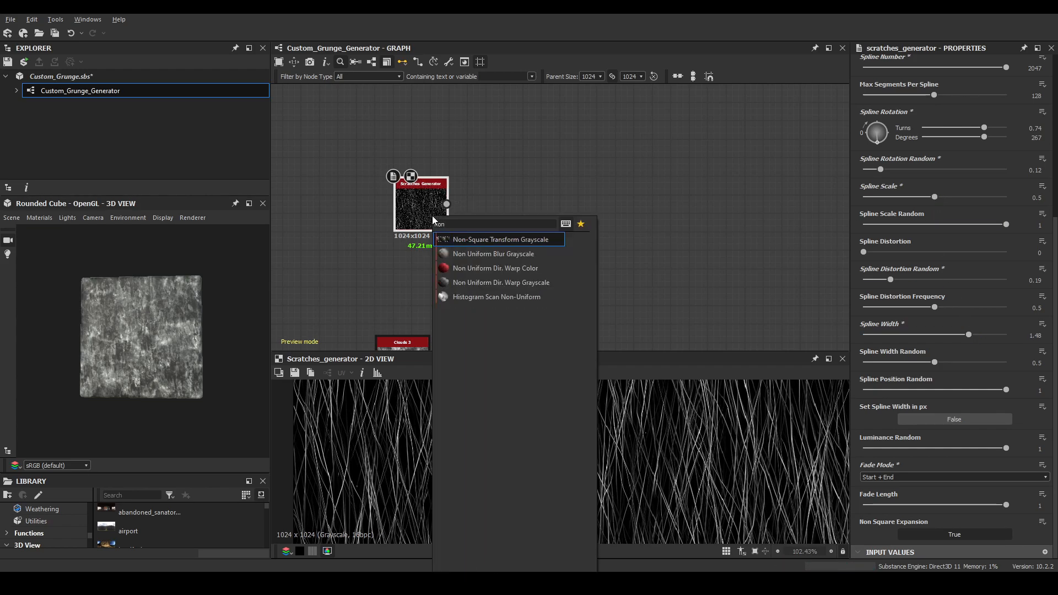
left_click(506, 283)
left_click_drag(517, 217, 541, 197)
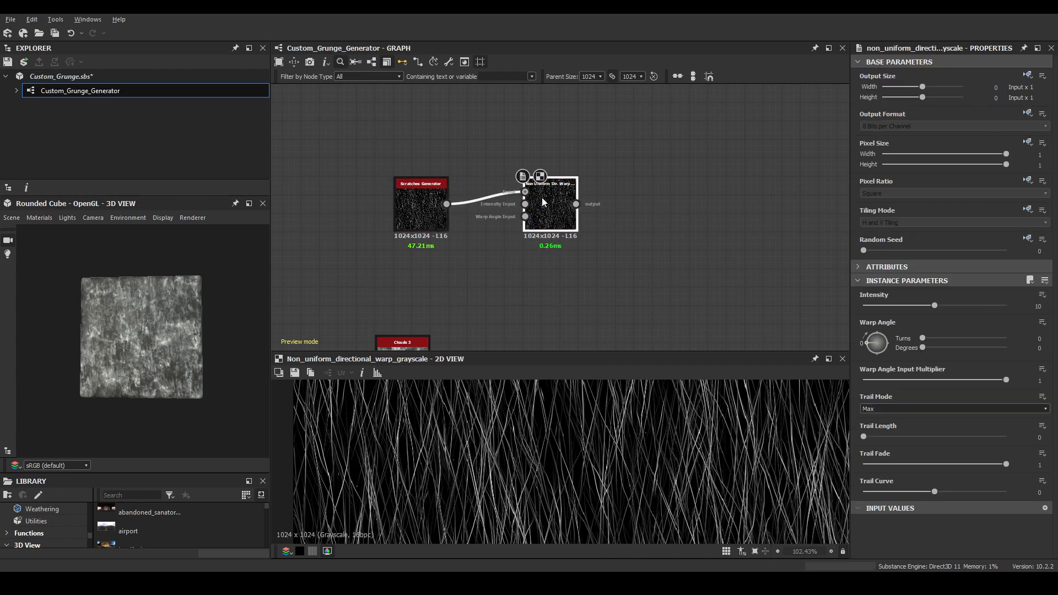
key("Delete")
Add a Non Uniform Blur Grayscale node and feed both of its inputs from the new Scratches Generator.
key("space")
type("non")
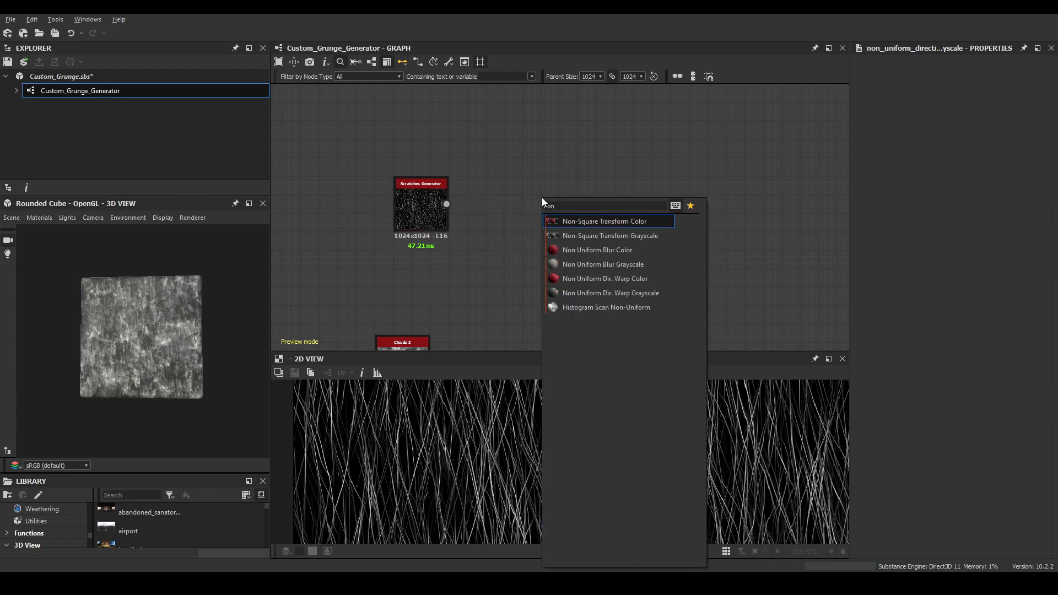
left_click(594, 267)
mouse_move(447, 204)
left_mouse_down()
mouse_move(525, 198)
mouse_move(447, 204)
left_mouse_up()
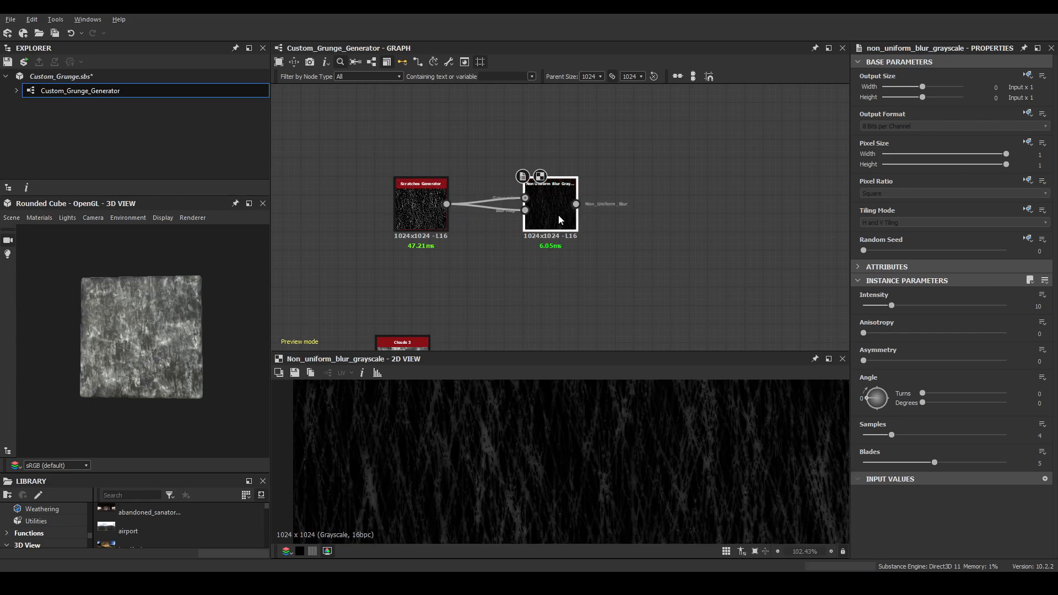
Increase the new Non Uniform Blur Grayscale node's Intensity and Samples, and reselect the Scratches Generator feeding it.
scroll(654, 511, "up", 2)
scroll(653, 510, "up", 2)
left_click_drag(901, 304, 933, 362)
left_click_drag(891, 434, 952, 462)
scroll(689, 464, "down", 1)
scroll(689, 464, "down", 5)
left_click(428, 213)
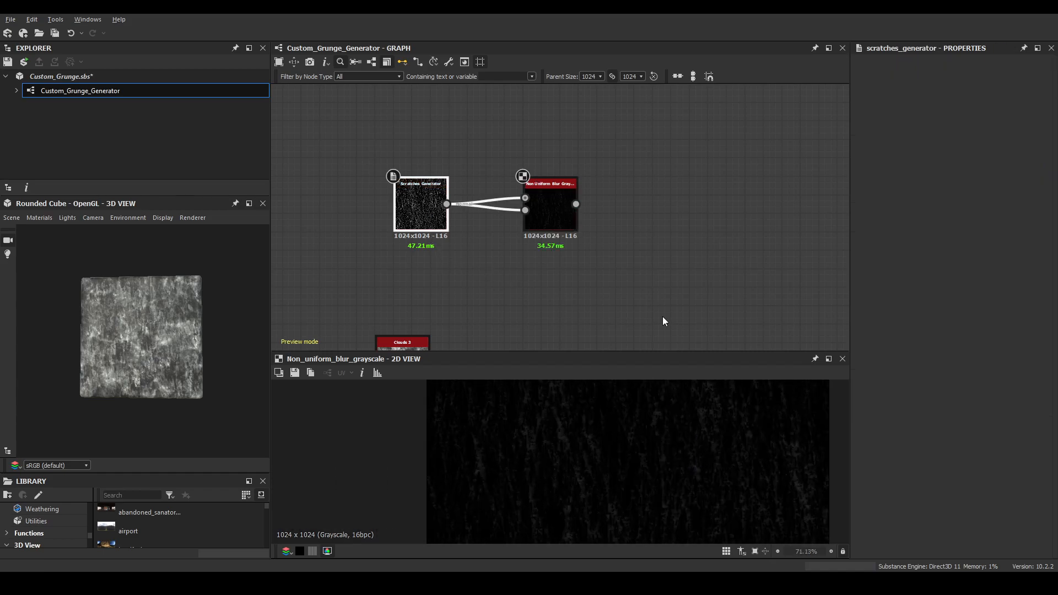
Set the new Scratches Generator's Spline Scale to 1 and Spline Number to 2976.
left_click_drag(934, 434, 1036, 438)
scroll(709, 478, "up", 6)
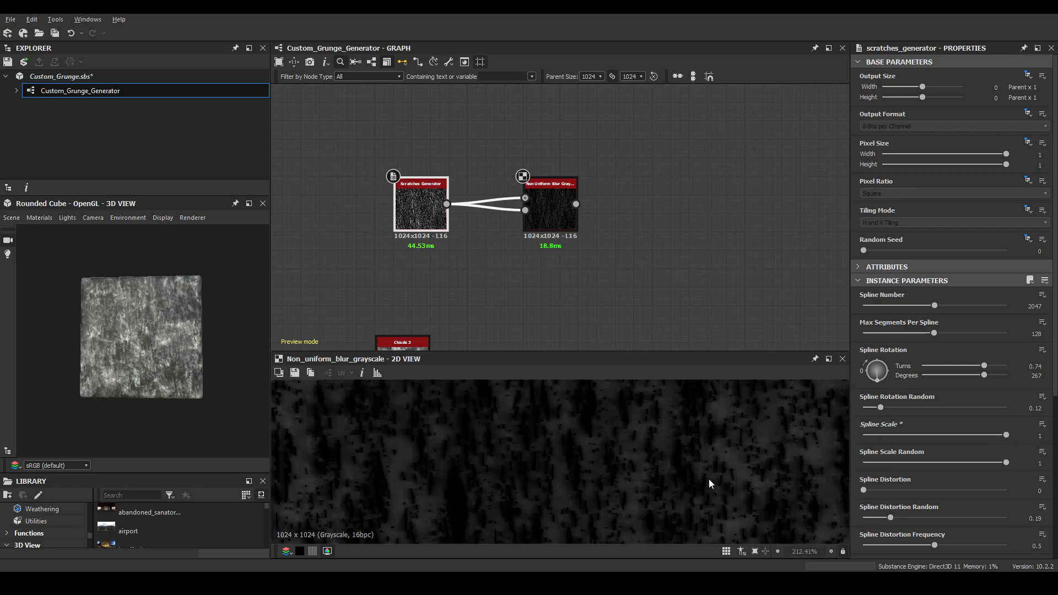
left_click_drag(934, 307, 967, 310)
scroll(697, 460, "down", 6)
scroll(695, 458, "down", 3)
key("f")
scroll(602, 455, "up", 2)
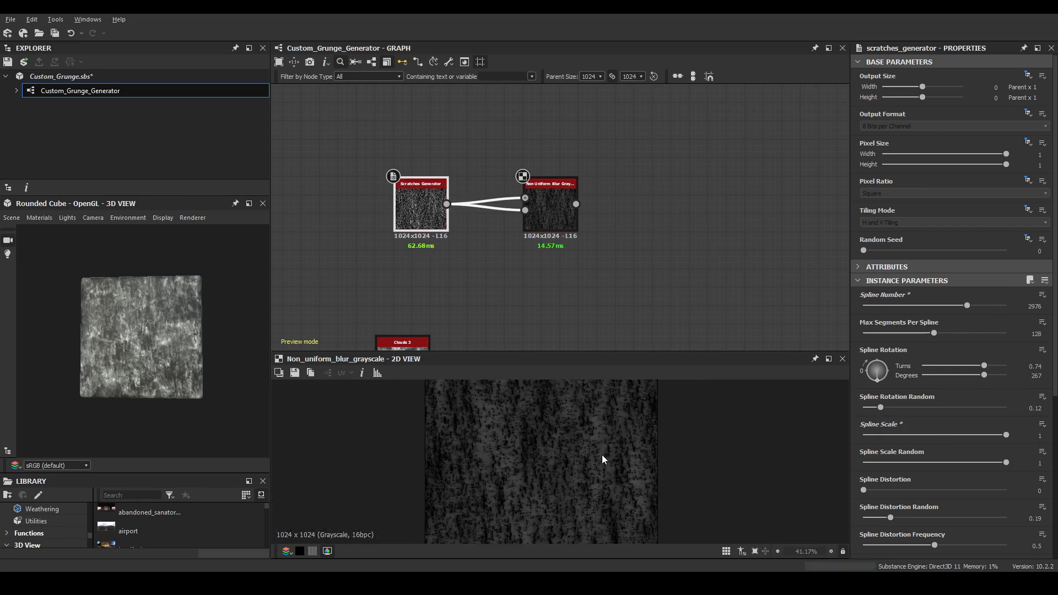
Add an Auto Levels node after the new Non Uniform Blur Grayscale node and preview its output.
scroll(651, 216, "down", 3)
middle_click_drag(621, 214, 453, 238)
scroll(452, 247, "up", 5)
left_click(403, 216)
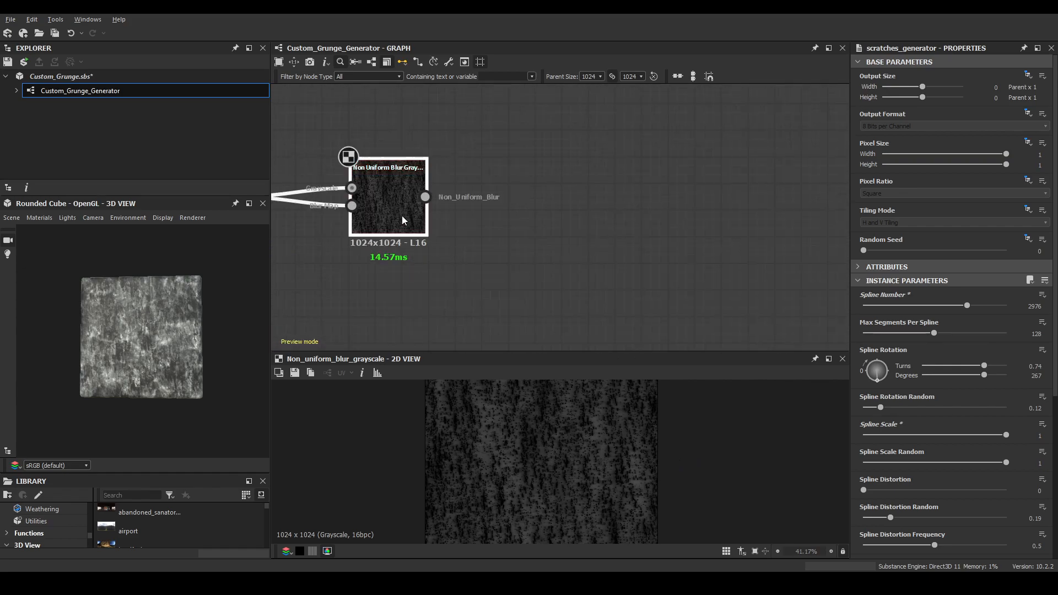
key("space")
type("au")
key("Return")
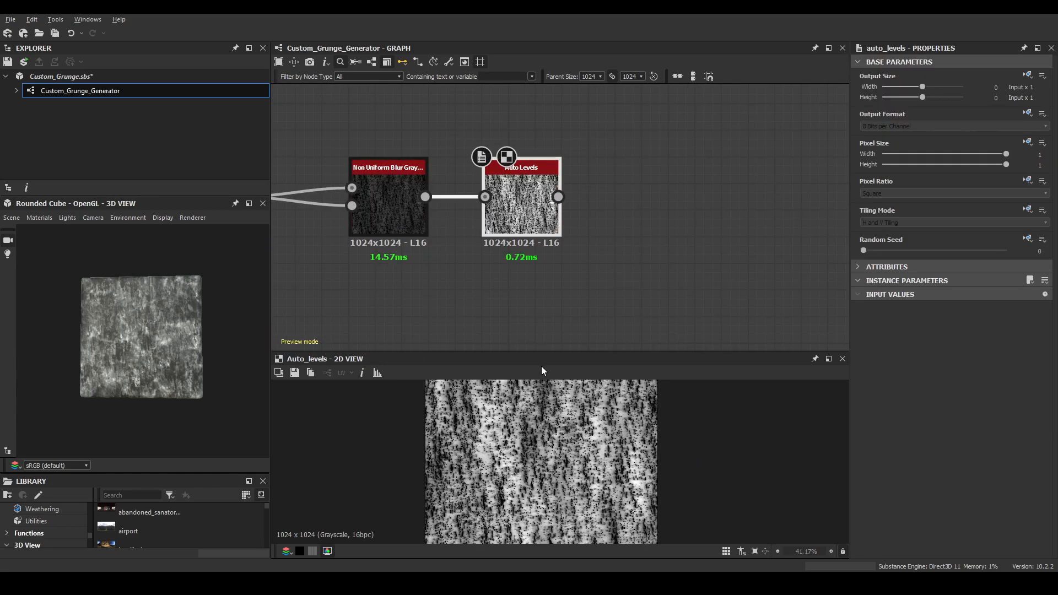
scroll(577, 469, "up", 3)
scroll(630, 232, "down", 3)
Move the second Max (Lighten) Blend node closer to the new network, feed its foreground from Auto Levels and preview it.
scroll(609, 459, "down", 5)
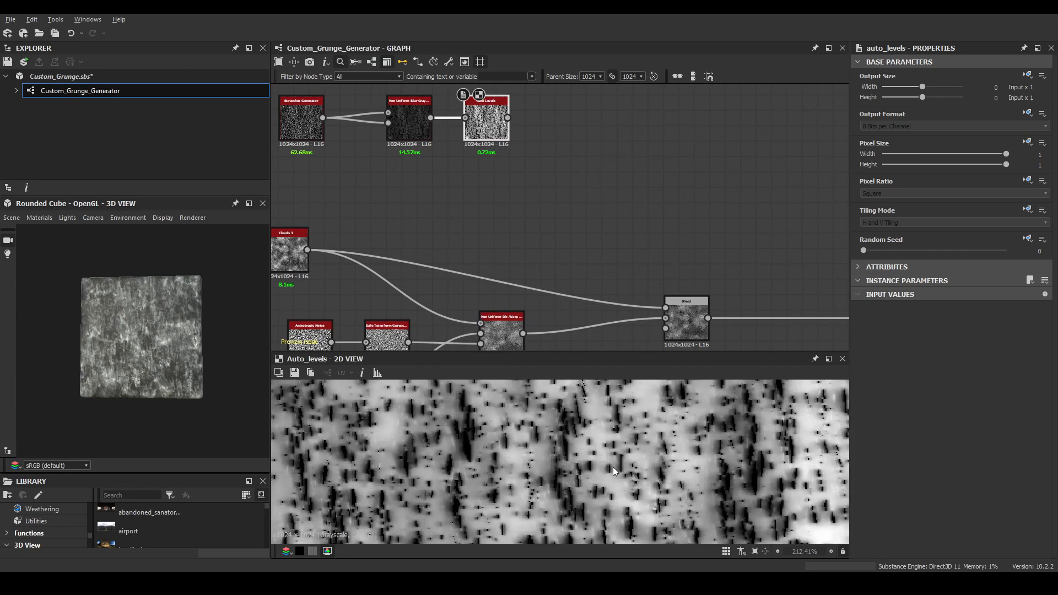
scroll(609, 459, "up", 6)
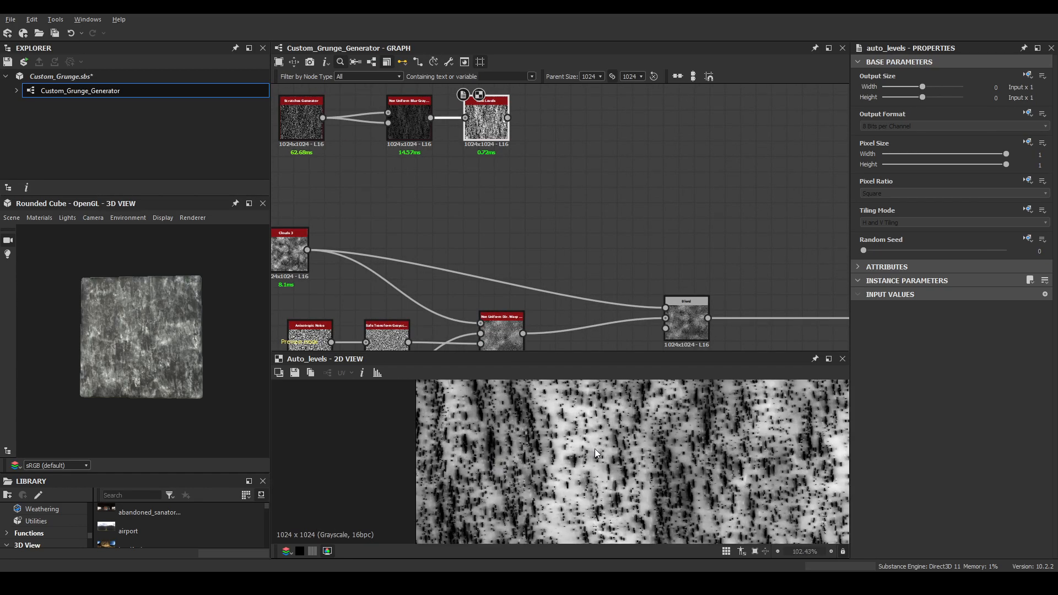
middle_click_drag(630, 447, 591, 417)
scroll(695, 277, "down", 4)
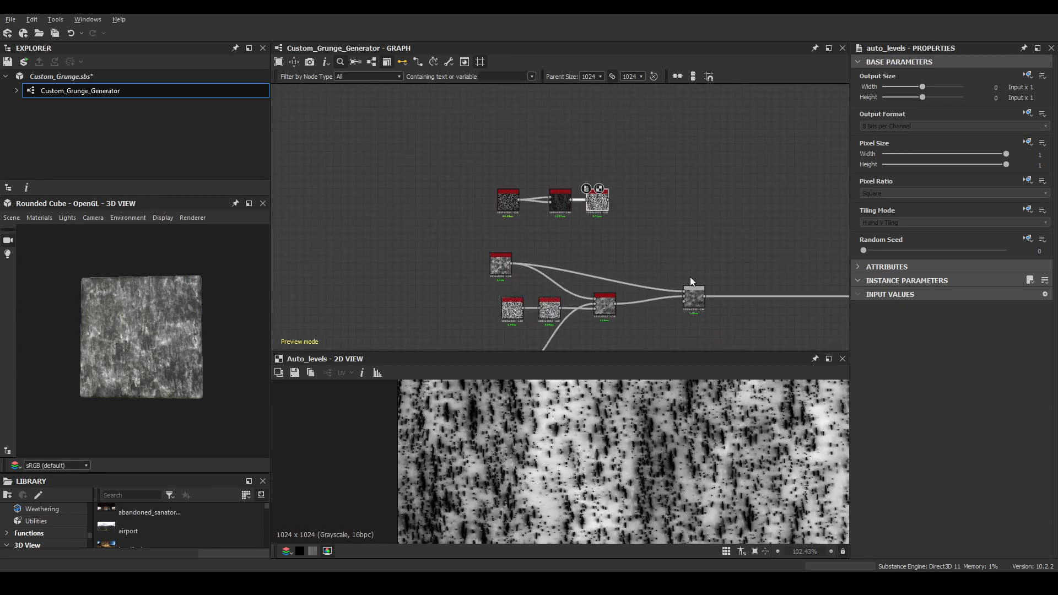
middle_click_drag(696, 277, 555, 280)
scroll(557, 280, "up", 1)
left_click_drag(790, 307, 621, 299)
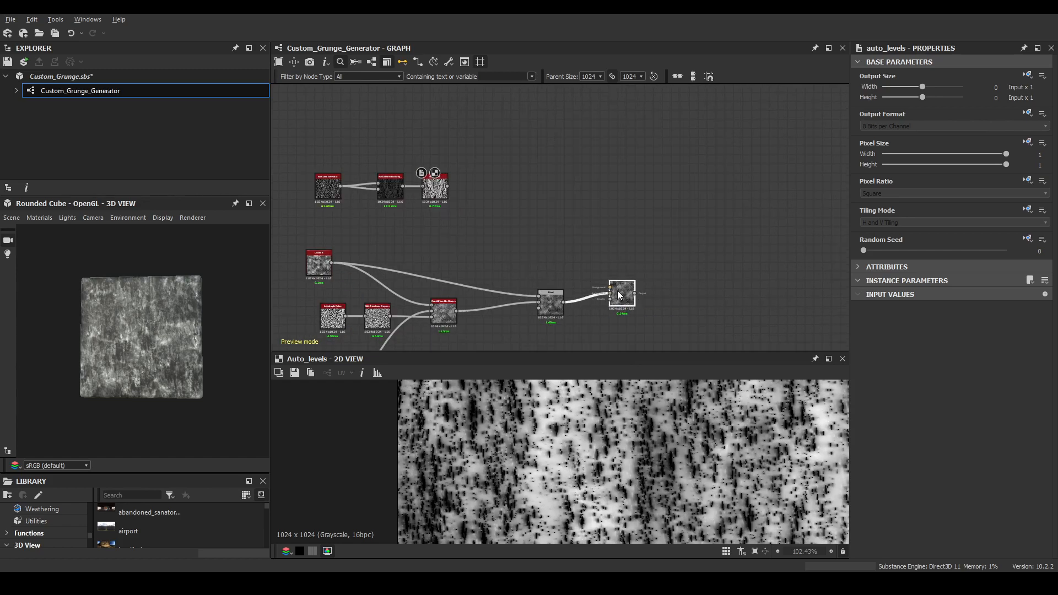
left_click_drag(447, 186, 610, 287)
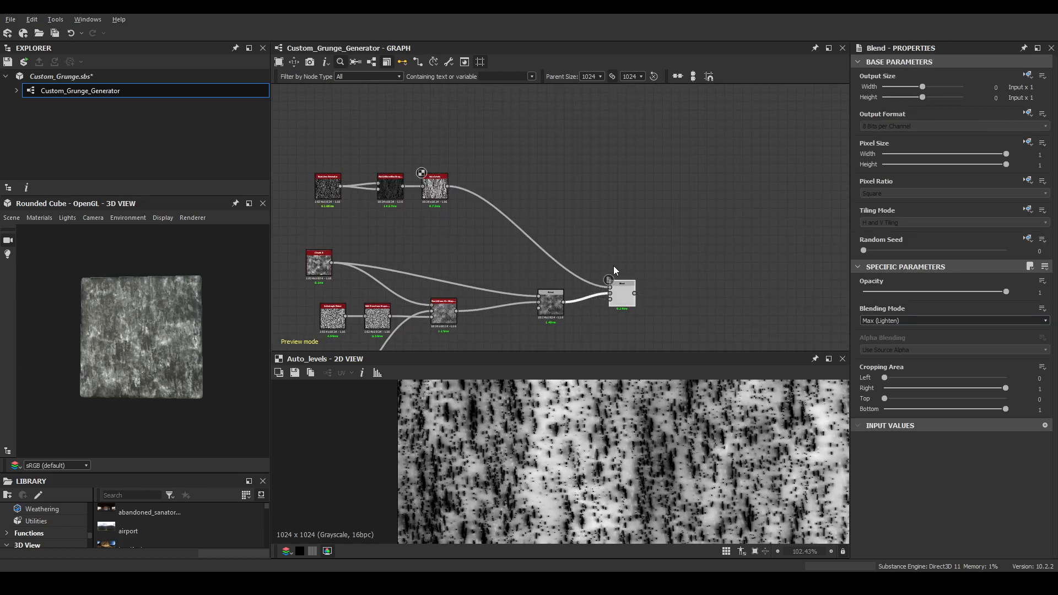
double_click(626, 304)
scroll(694, 465, "down", 4)
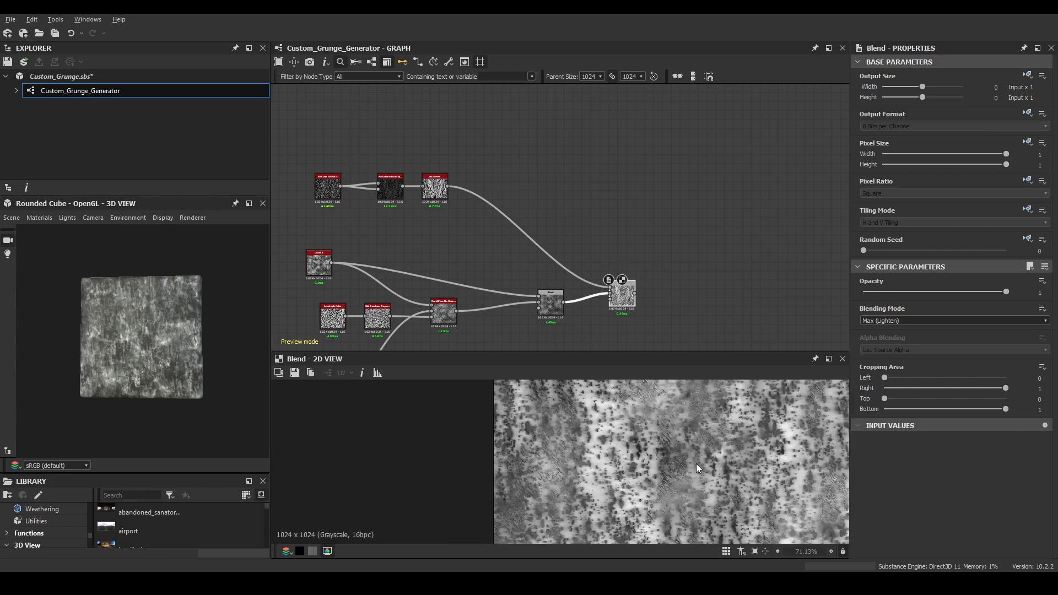
Save the Custom_Grunge package and inspect the detail of the blended scratches and clouds.
key("ctrl+s")
middle_click_drag(747, 461, 686, 465)
scroll(683, 475, "up", 5)
scroll(686, 466, "down", 5)
scroll(728, 453, "up", 8)
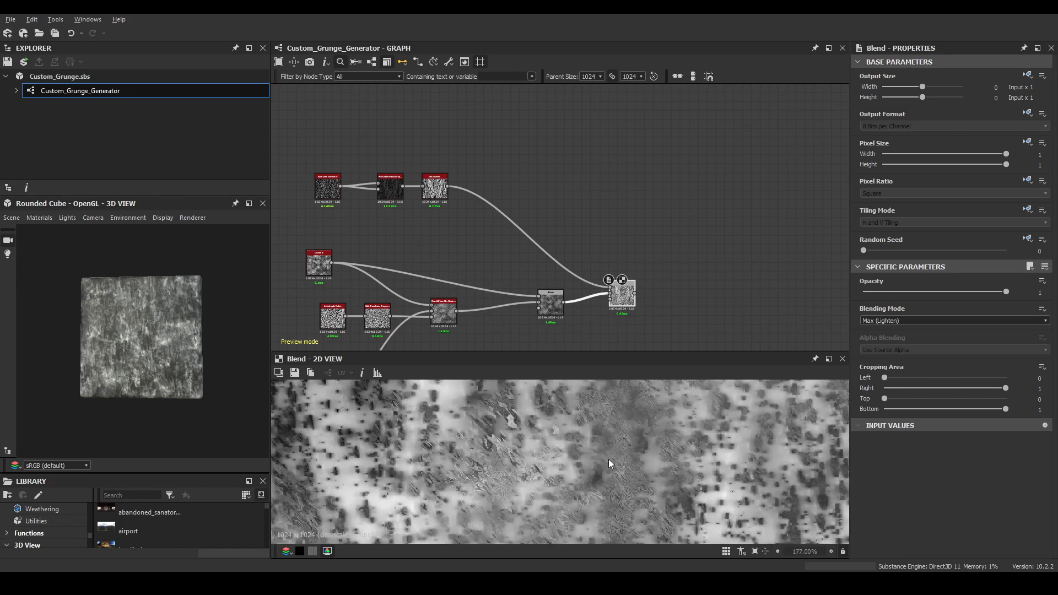
scroll(634, 463, "down", 5)
Examine the second Blend node in the Base grunge 5 reference network as a comparison for the new blend.
scroll(690, 257, "down", 6)
middle_click_drag(690, 257, 630, 241)
scroll(635, 484, "down", 3)
scroll(684, 226, "down", 1)
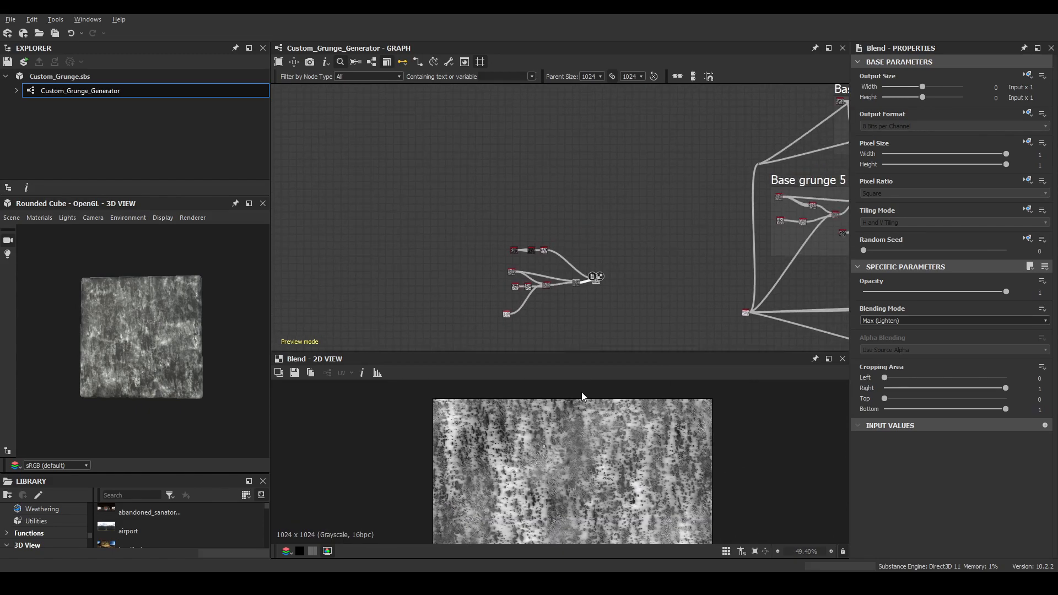
scroll(628, 438, "up", 2)
middle_click_drag(700, 167, 479, 228)
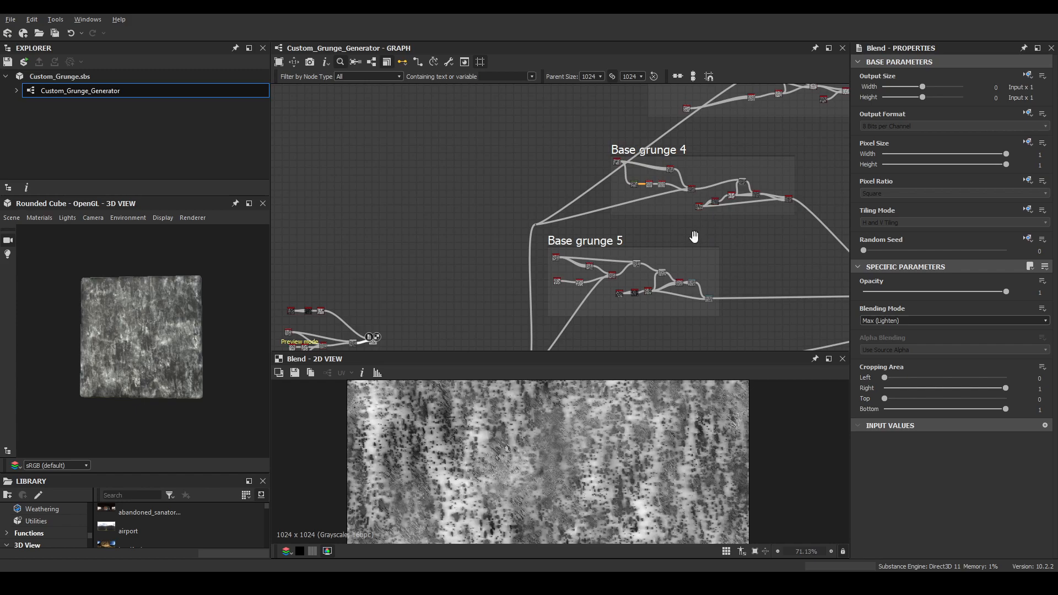
middle_click_drag(725, 214, 696, 122)
scroll(667, 232, "up", 2)
scroll(644, 209, "up", 8)
scroll(647, 234, "up", 2)
scroll(668, 242, "down", 3)
scroll(640, 311, "down", 3)
middle_click_drag(640, 311, 697, 173)
scroll(616, 313, "up", 1)
middle_click_drag(616, 313, 613, 285)
scroll(627, 272, "up", 1)
double_click(643, 247)
scroll(578, 445, "up", 1)
scroll(575, 451, "up", 1)
scroll(599, 250, "up", 1)
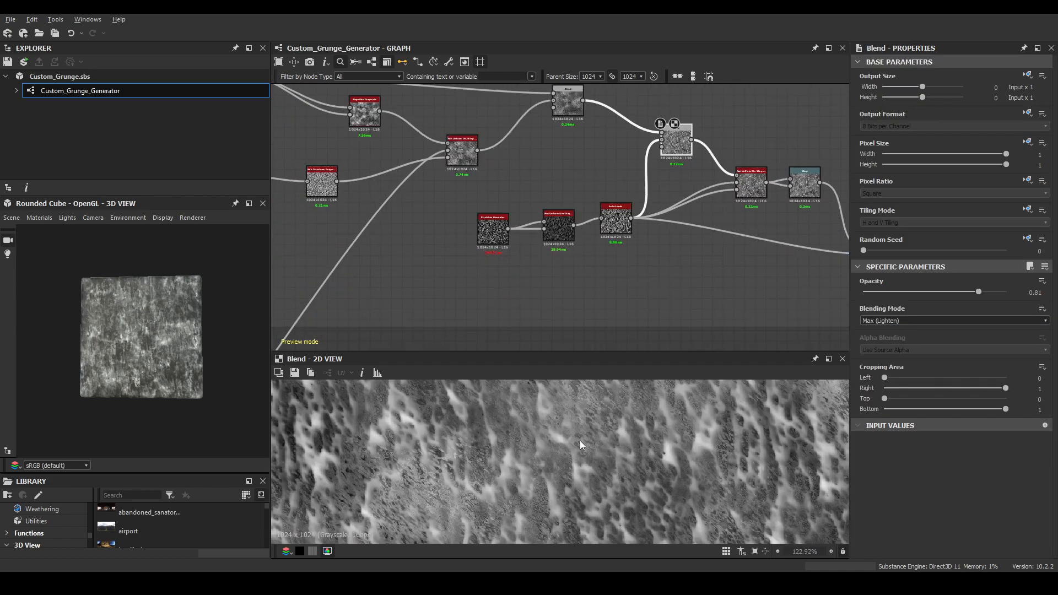
Set the new Scratches Generator's Spline Distortion to 0.23 and Spline Width to 2, and preview the resulting Blend.
double_click(493, 230)
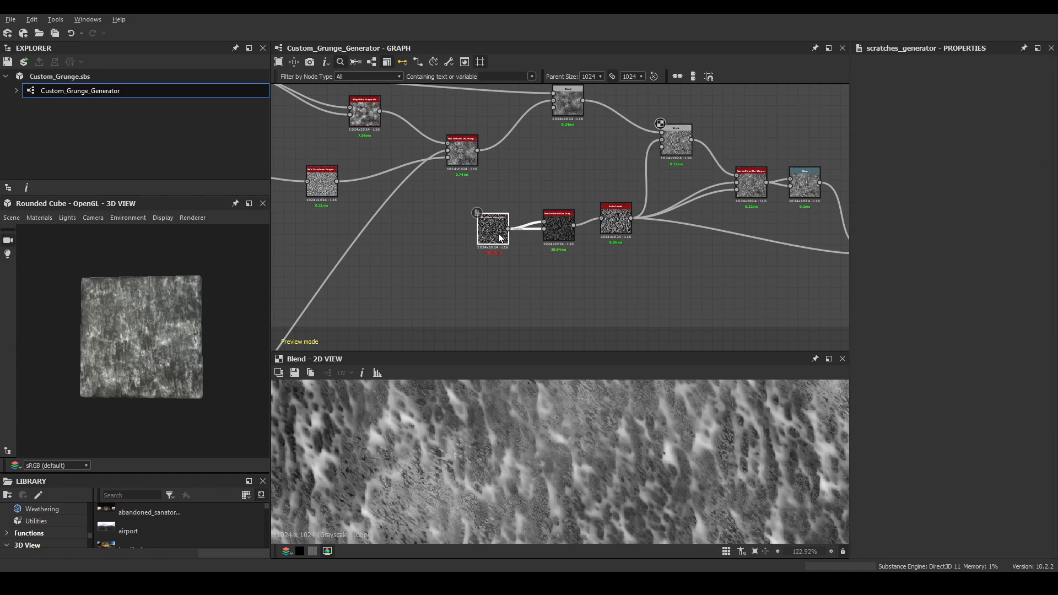
scroll(598, 499, "up", 2)
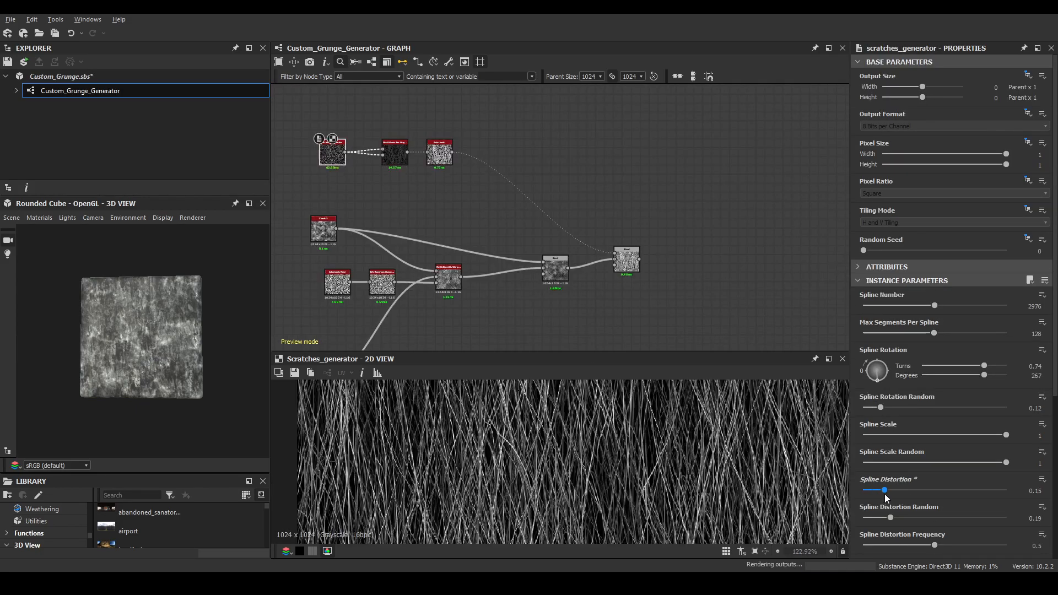
left_click_drag(908, 491, 895, 491)
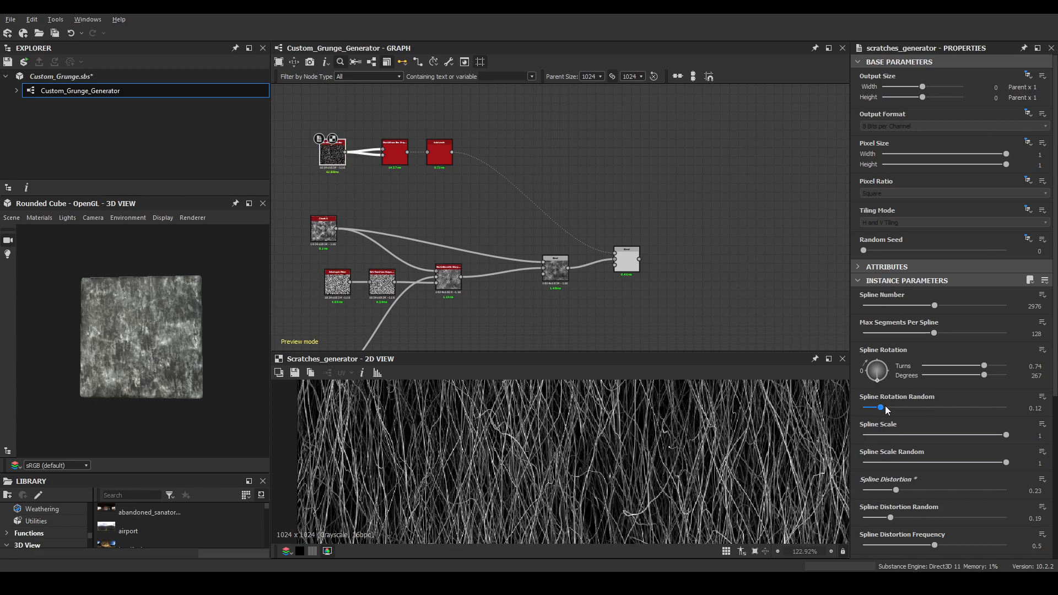
scroll(913, 499, "down", 3)
left_click_drag(952, 463, 1025, 460)
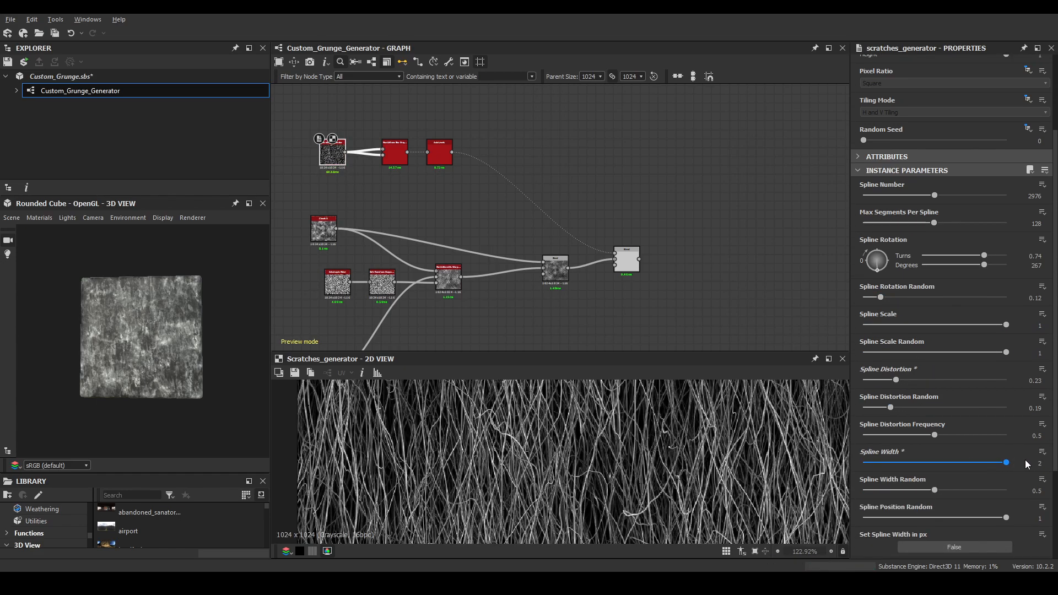
double_click(627, 259)
scroll(650, 441, "up", 5)
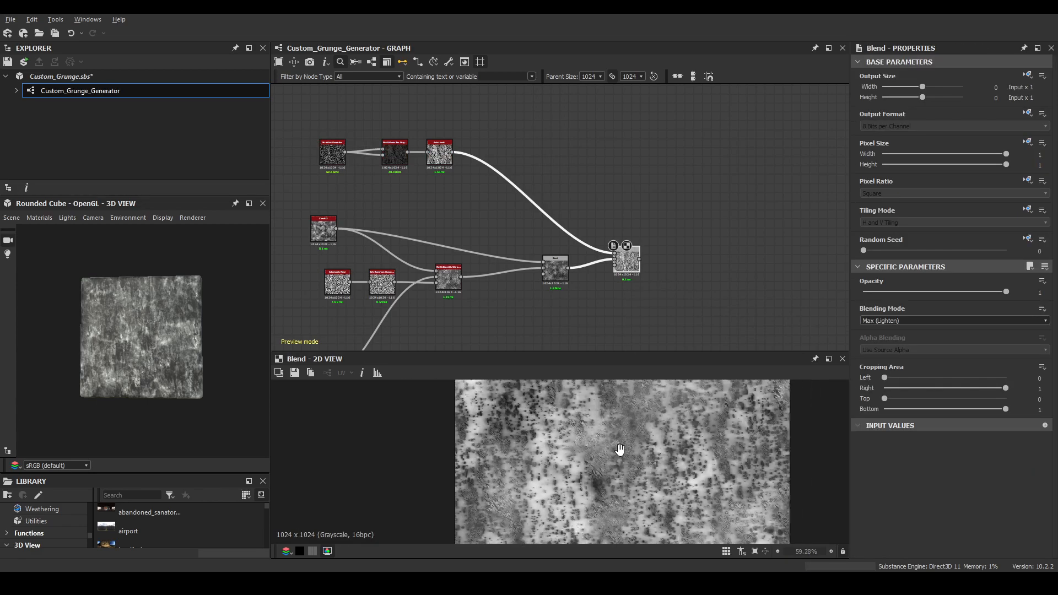
Examine how Base grunge 5's Blend and Auto Levels feed the Non Uniform Dir. Warp node, and check that node's settings.
scroll(717, 262, "down", 3)
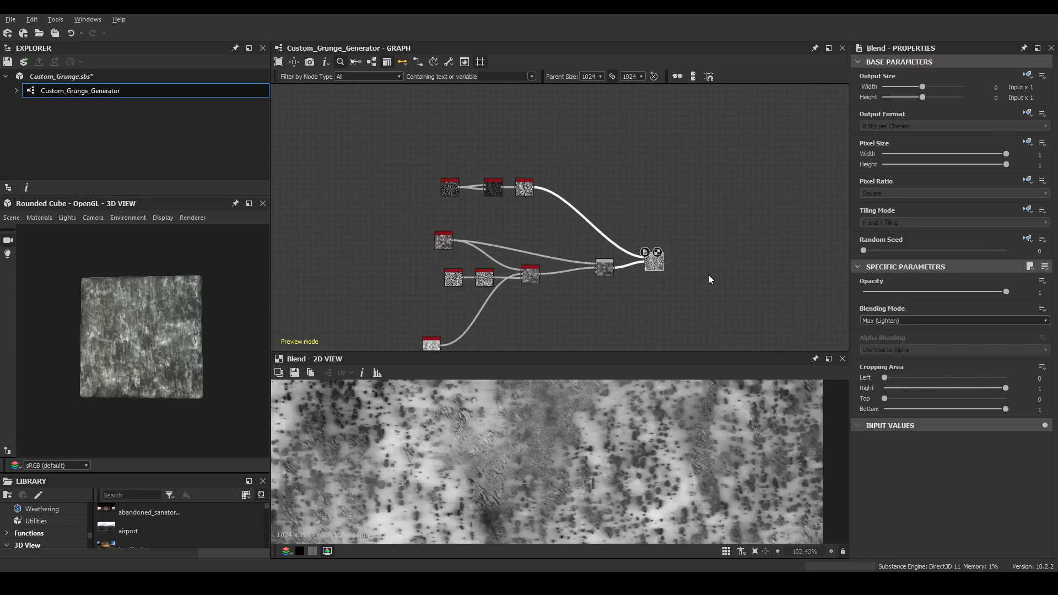
scroll(709, 284, "down", 2)
scroll(723, 210, "up", 8)
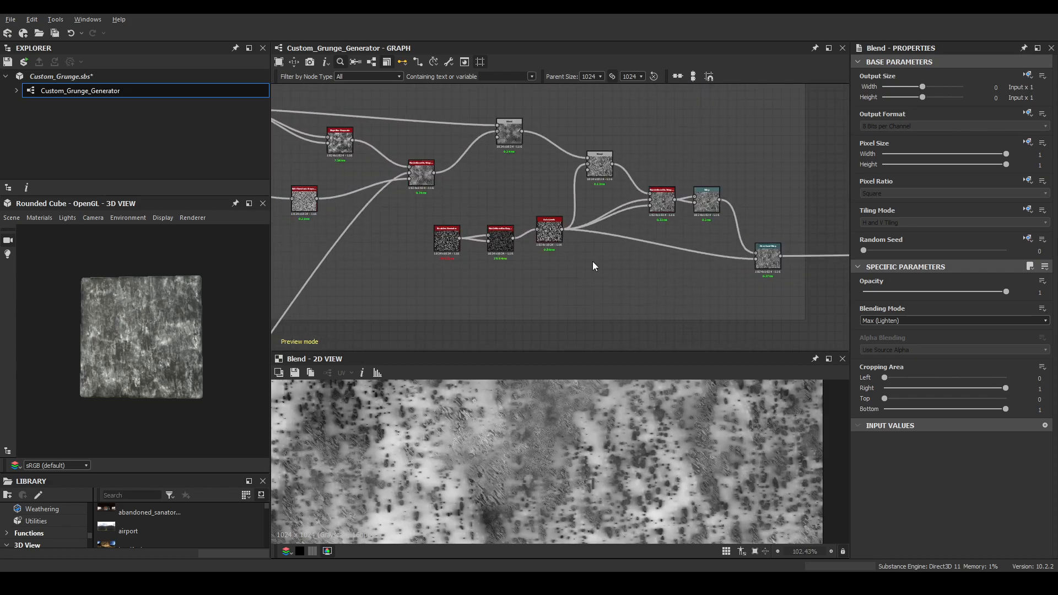
scroll(593, 261, "up", 2)
middle_click_drag(644, 176, 570, 212)
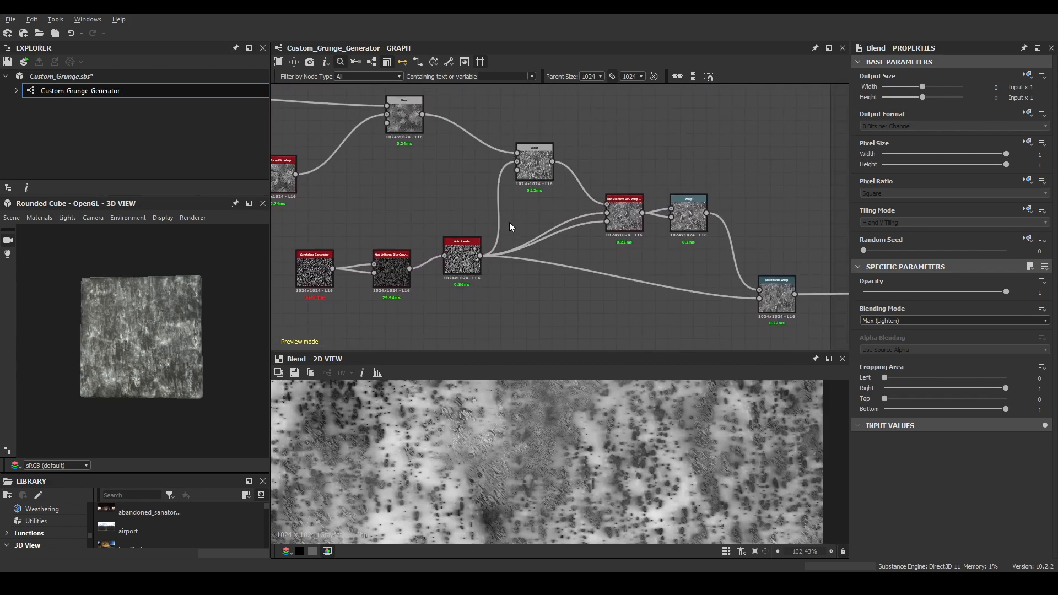
scroll(480, 259, "up", 2)
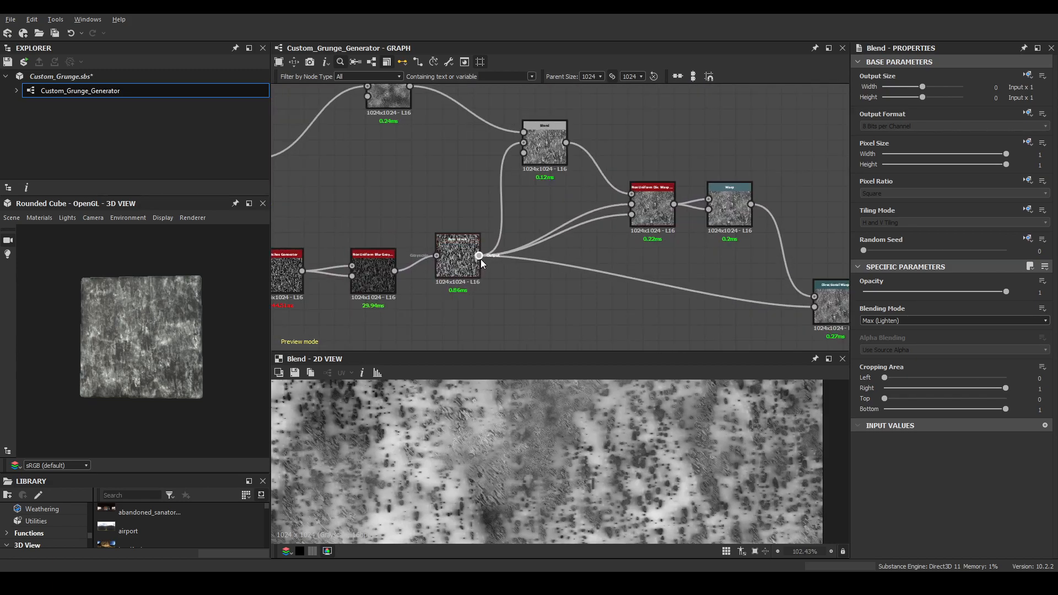
double_click(551, 145)
scroll(611, 461, "up", 2)
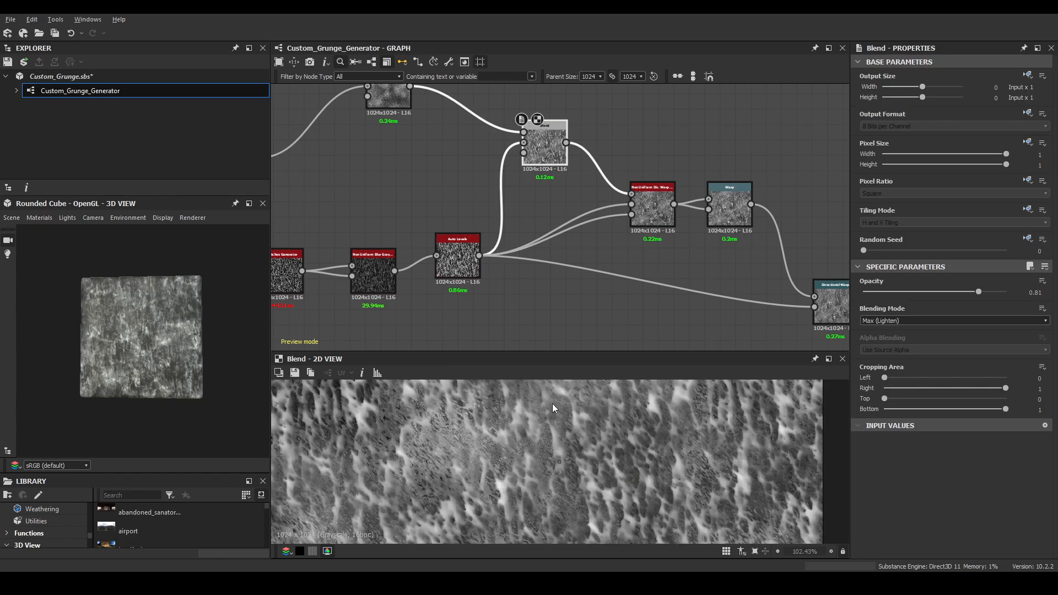
scroll(644, 217, "up", 2)
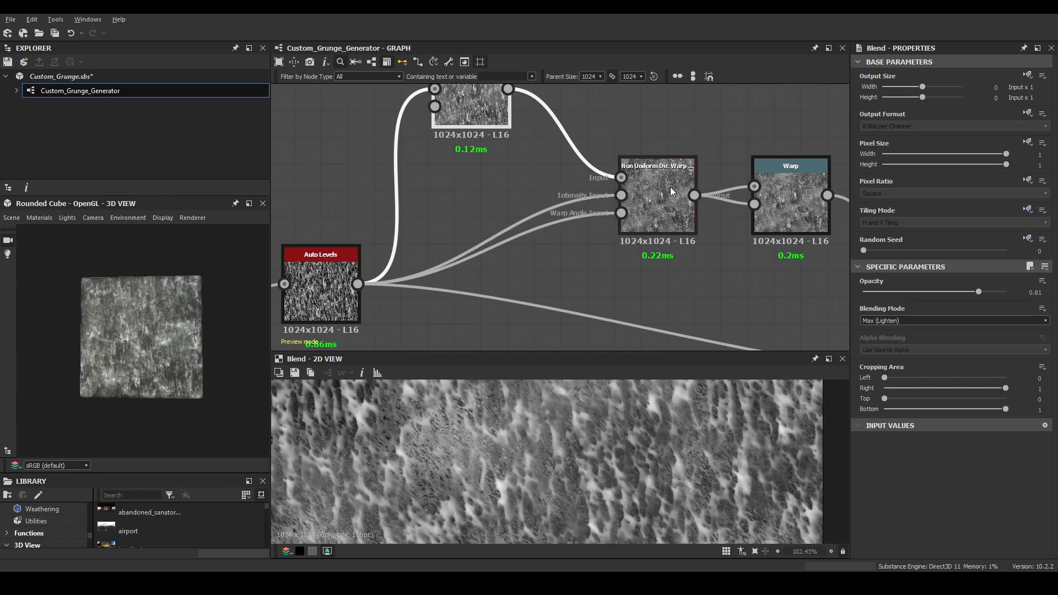
middle_click_drag(461, 280, 516, 247)
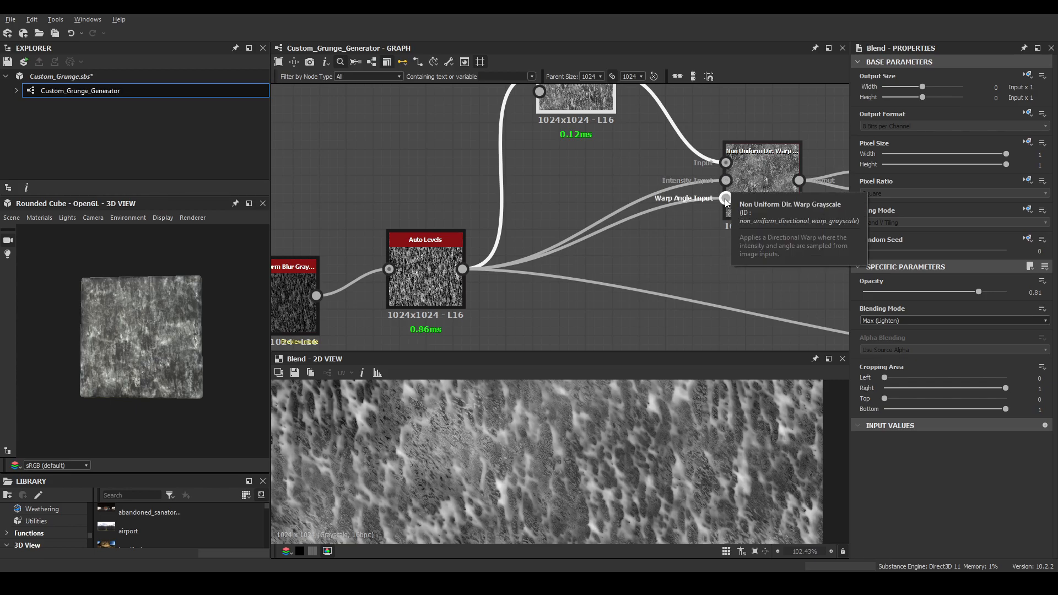
double_click(760, 184)
scroll(597, 510, "up", 5)
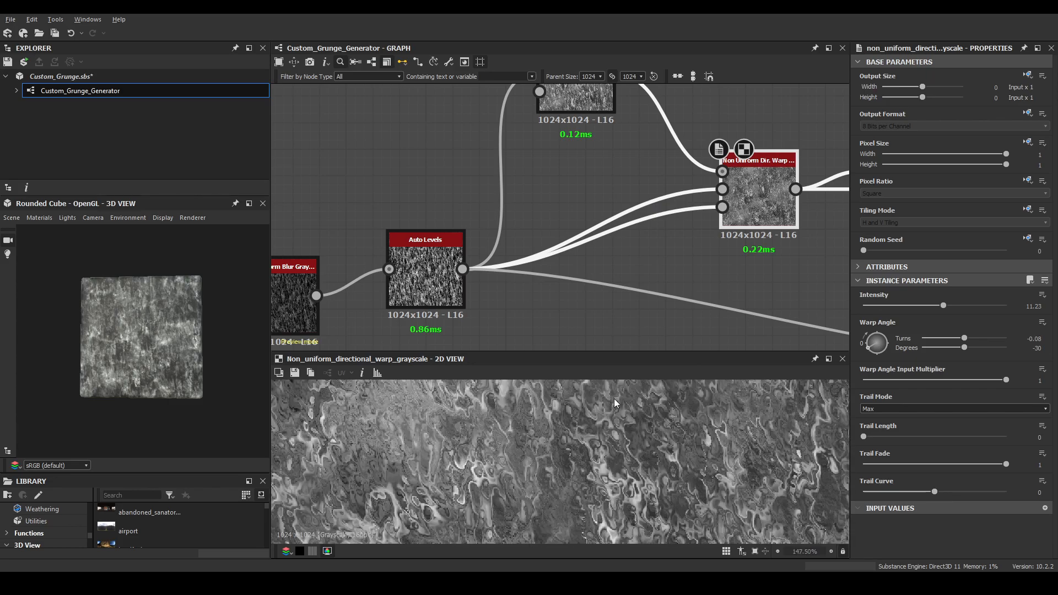
scroll(584, 287, "down", 10)
Add a Non Uniform Dir. Warp Grayscale node after the new network's second Blend and position it beside that Blend.
middle_click_drag(421, 241, 686, 178)
scroll(478, 250, "up", 5)
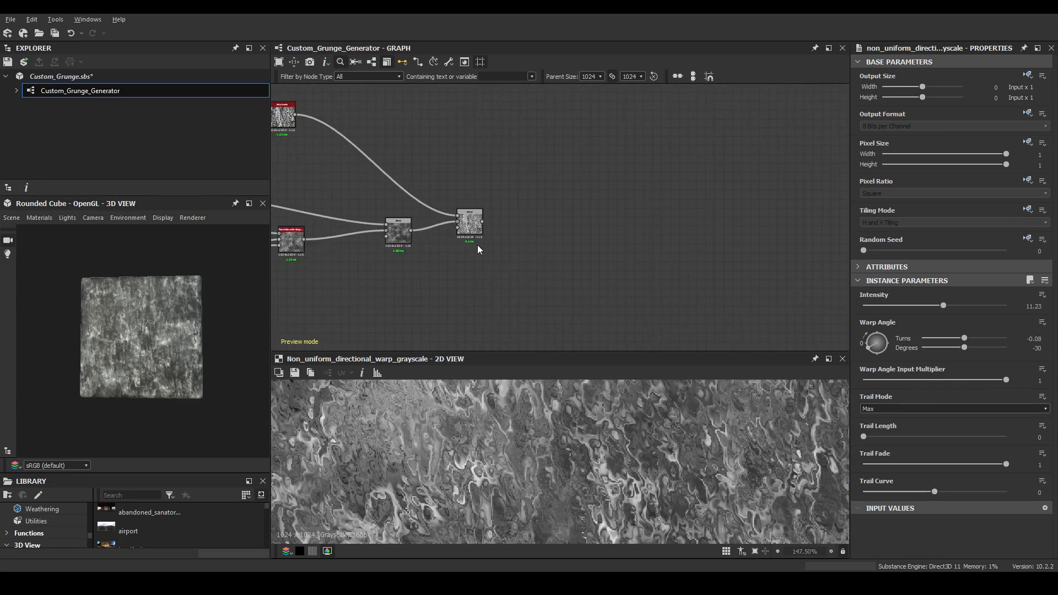
scroll(476, 232, "up", 4)
left_click(475, 213)
key("space")
type("non")
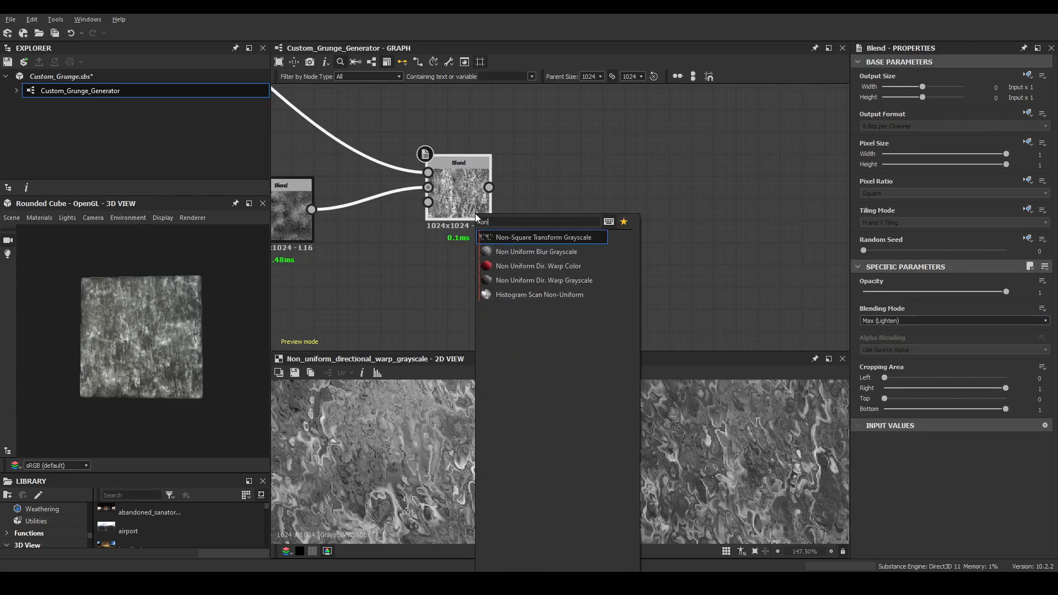
left_click(540, 281)
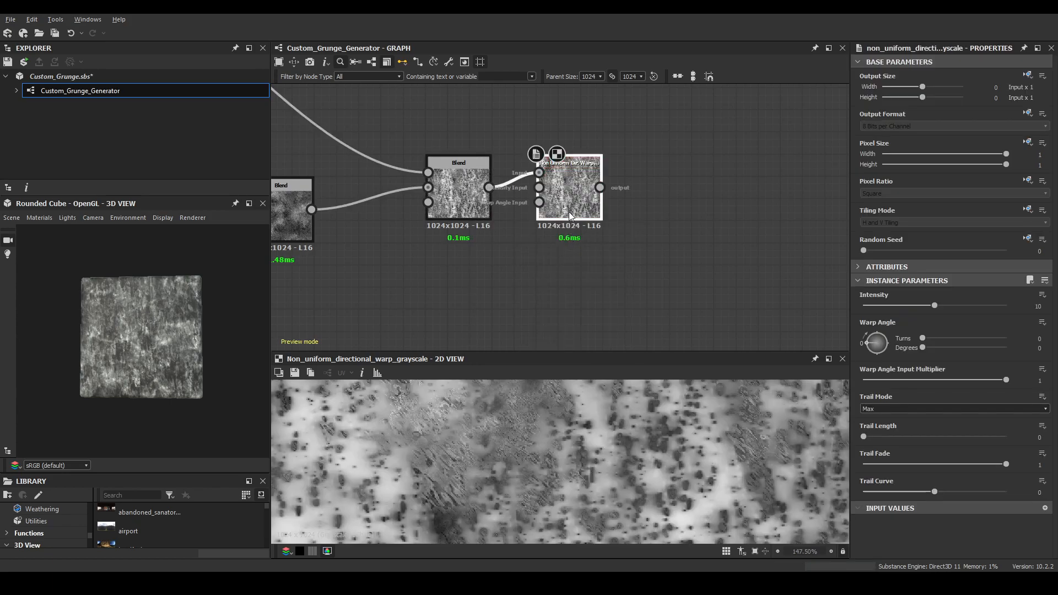
left_click_drag(569, 216, 727, 212)
scroll(689, 223, "down", 4)
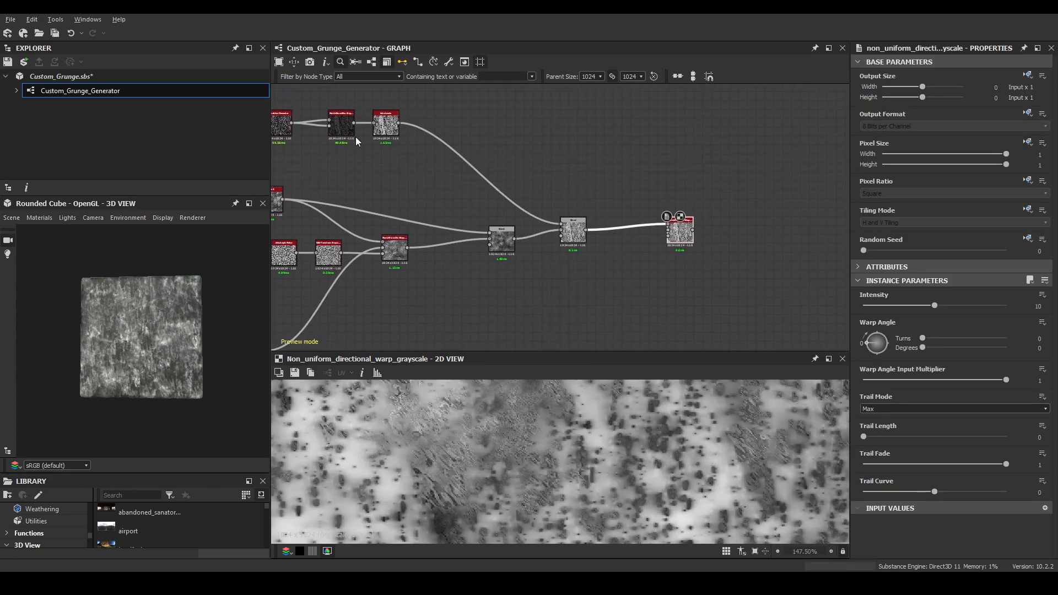
scroll(728, 222, "up", 4)
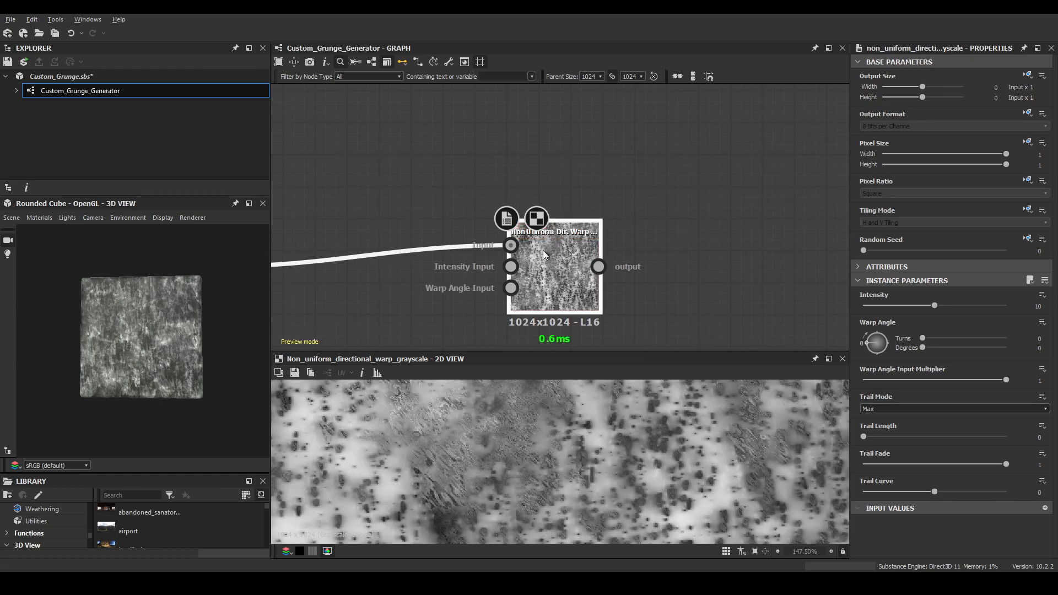
scroll(568, 248, "down", 5)
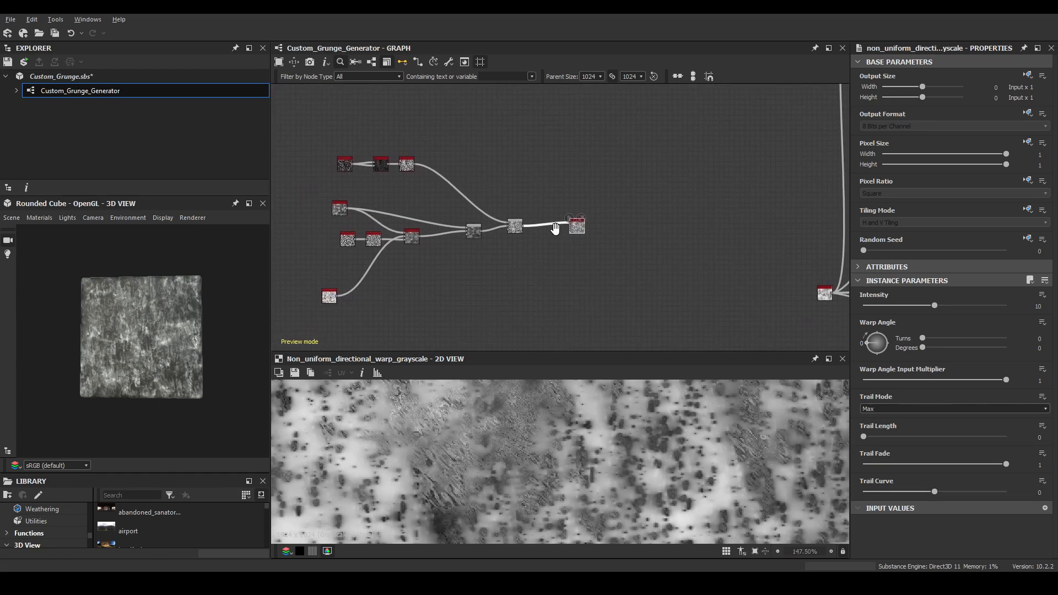
left_click_drag(587, 229, 571, 218)
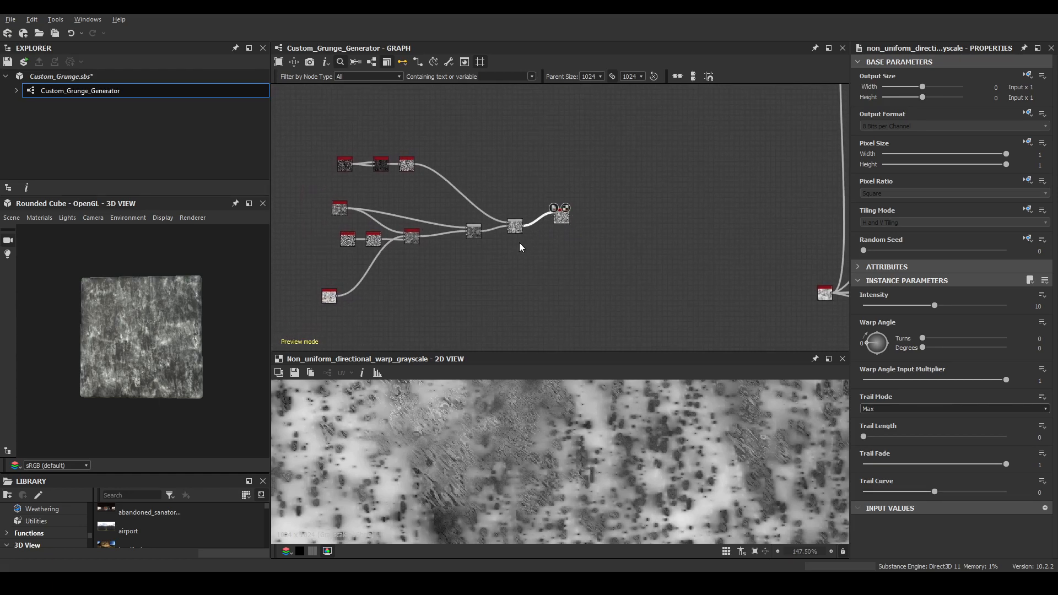
Feed the new warp node's Intensity Input and Warp Angle Input from the new Auto Levels node and preview the warp.
scroll(496, 245, "up", 4)
middle_click_drag(434, 208, 532, 353)
left_click_drag(389, 188, 740, 325)
double_click(752, 325)
scroll(652, 471, "down", 5)
middle_click_drag(614, 487, 599, 492)
scroll(599, 493, "up", 1)
Set the new warp node's Warp Angle to 0.31 turns, Intensity to 15.69 and Warp Angle Input Multiplier to 0.42.
left_click_drag(867, 342, 881, 335)
scroll(717, 447, "up", 5)
left_click_drag(940, 313, 978, 309)
left_click_drag(1006, 380, 923, 382)
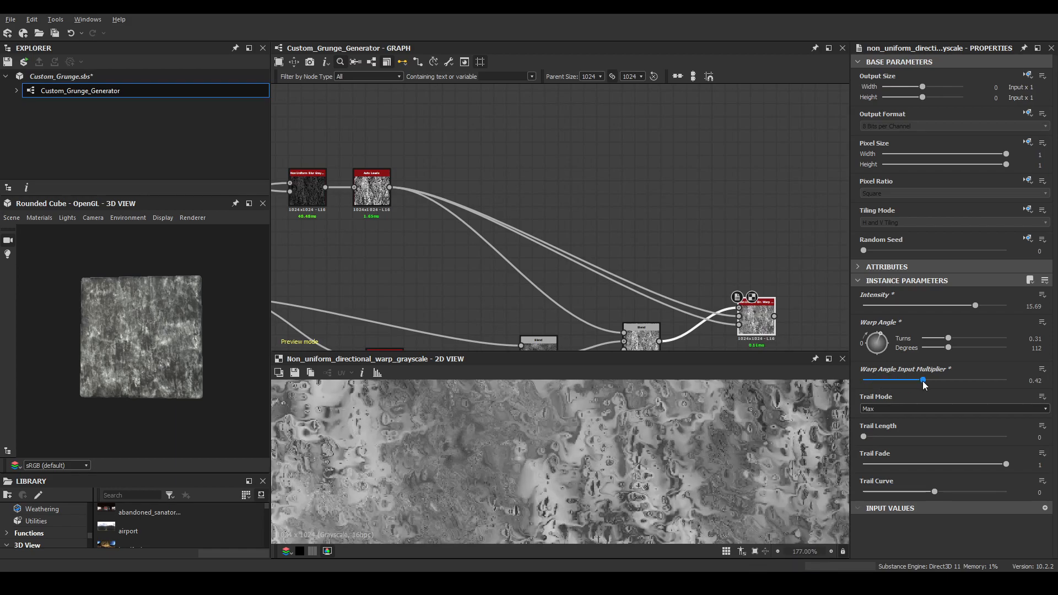
Set the new Non Uniform Dir. Warp node's Trail Length to 0.78 and Warp Angle Input Multiplier to 0.55.
scroll(539, 512, "down", 5)
middle_click_drag(565, 487, 576, 404)
scroll(579, 408, "up", 1)
middle_click_drag(601, 495, 598, 473)
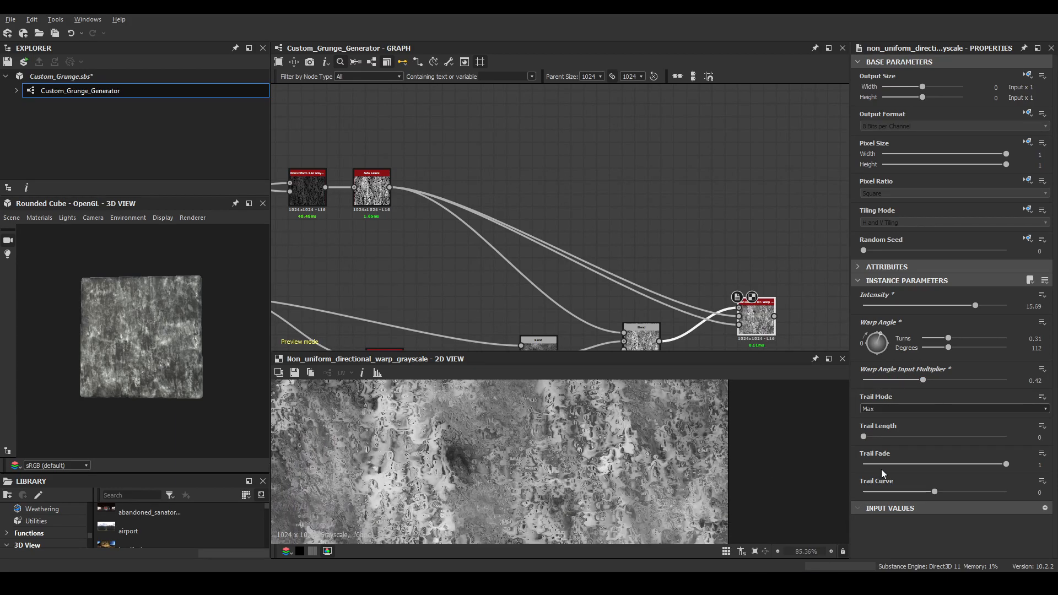
left_click_drag(895, 437, 974, 437)
scroll(699, 470, "up", 1)
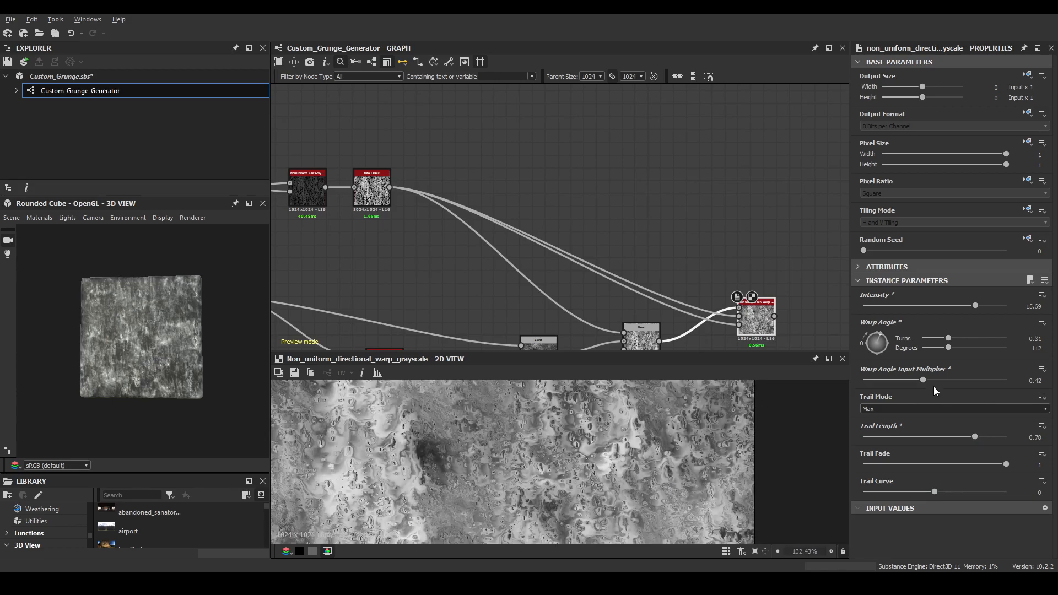
left_click_drag(892, 385, 942, 385)
scroll(584, 446, "down", 6)
scroll(574, 449, "up", 5)
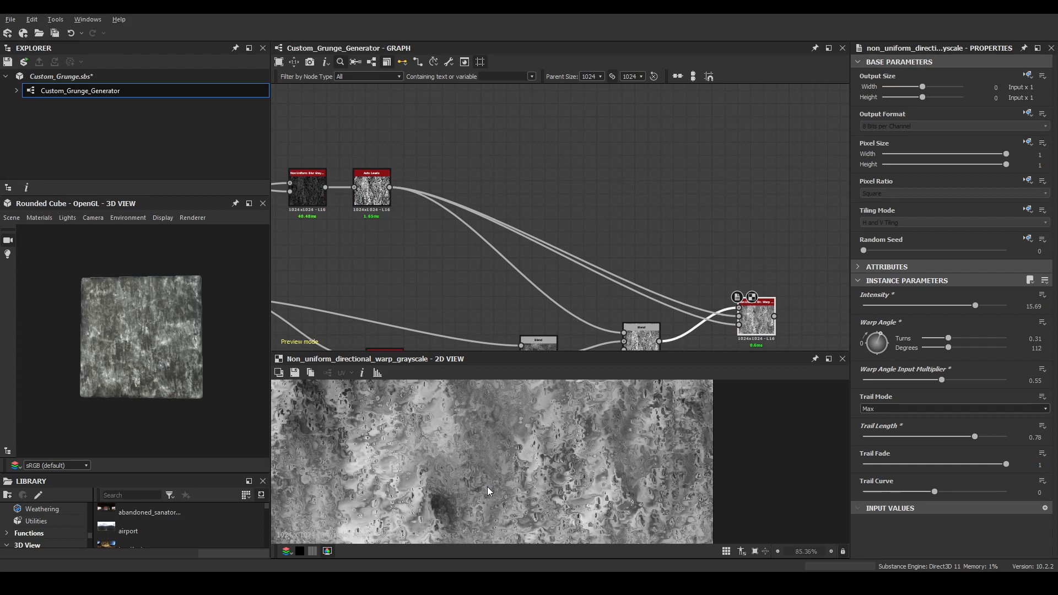
middle_click_drag(486, 488, 481, 442)
Preview Base grunge 5's Non Uniform Dir. Warp node and examine its settings, its inputs and the detail of its output.
scroll(670, 180, "down", 5)
middle_click_drag(696, 181, 445, 228)
scroll(707, 176, "down", 2)
middle_click_drag(708, 176, 430, 236)
scroll(625, 232, "up", 3)
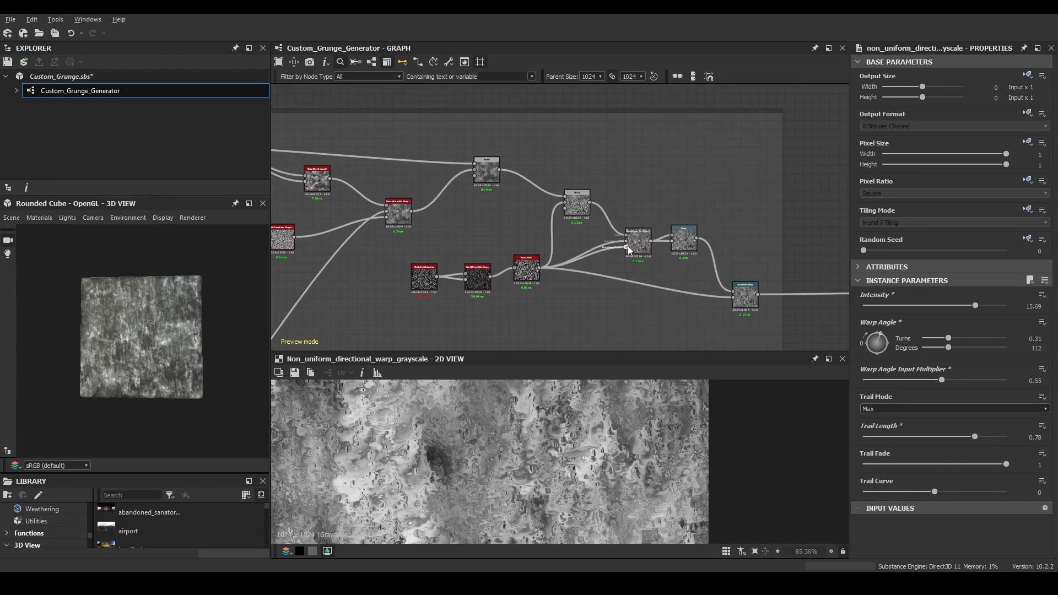
scroll(589, 259, "up", 2)
double_click(588, 252)
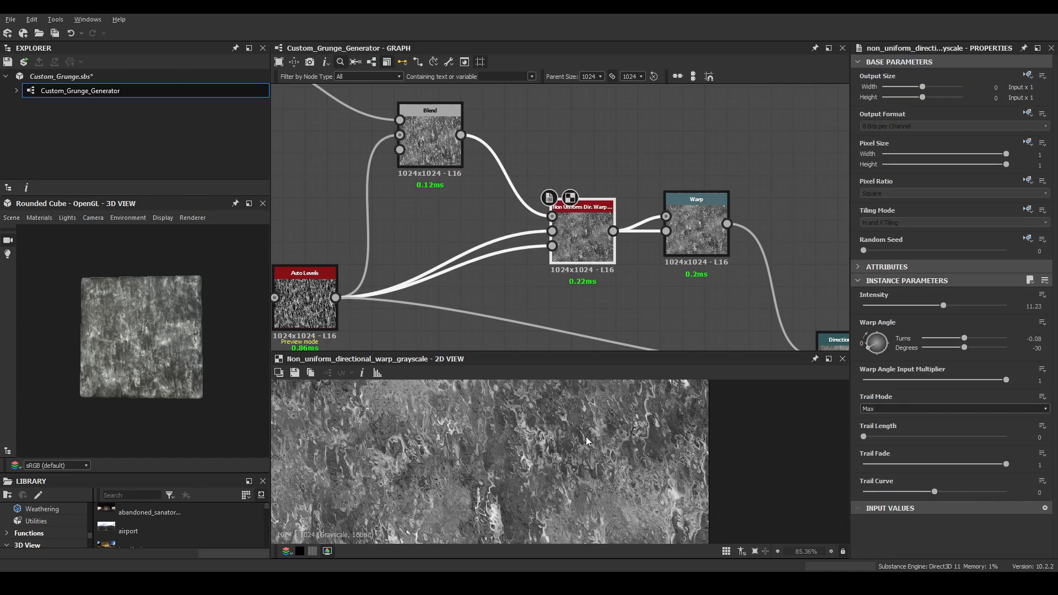
scroll(554, 457, "down", 5)
scroll(540, 471, "up", 3)
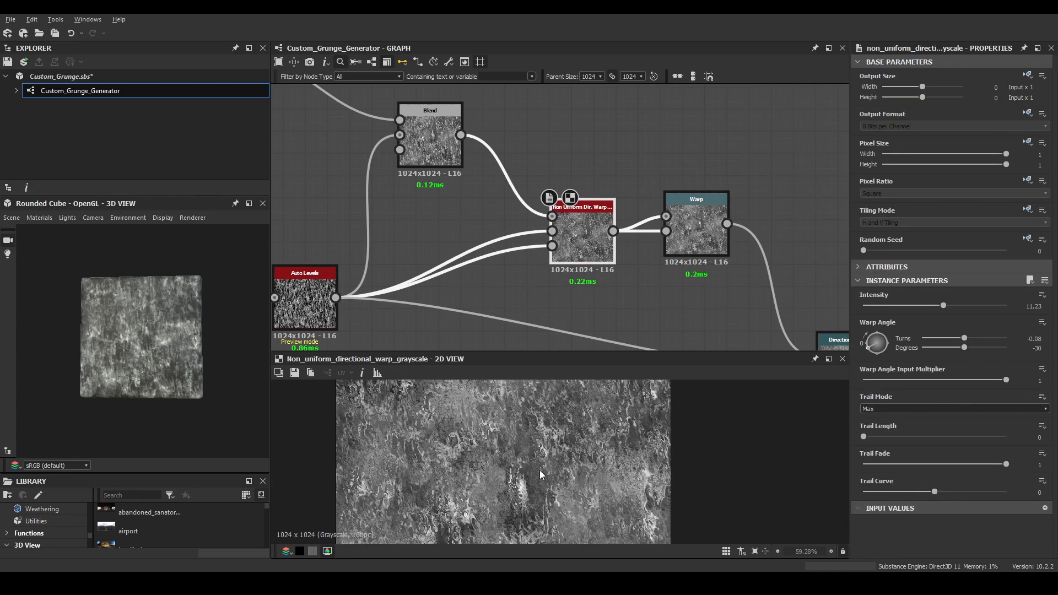
scroll(545, 469, "up", 2)
scroll(436, 225, "down", 1)
scroll(616, 261, "down", 3)
scroll(535, 259, "up", 3)
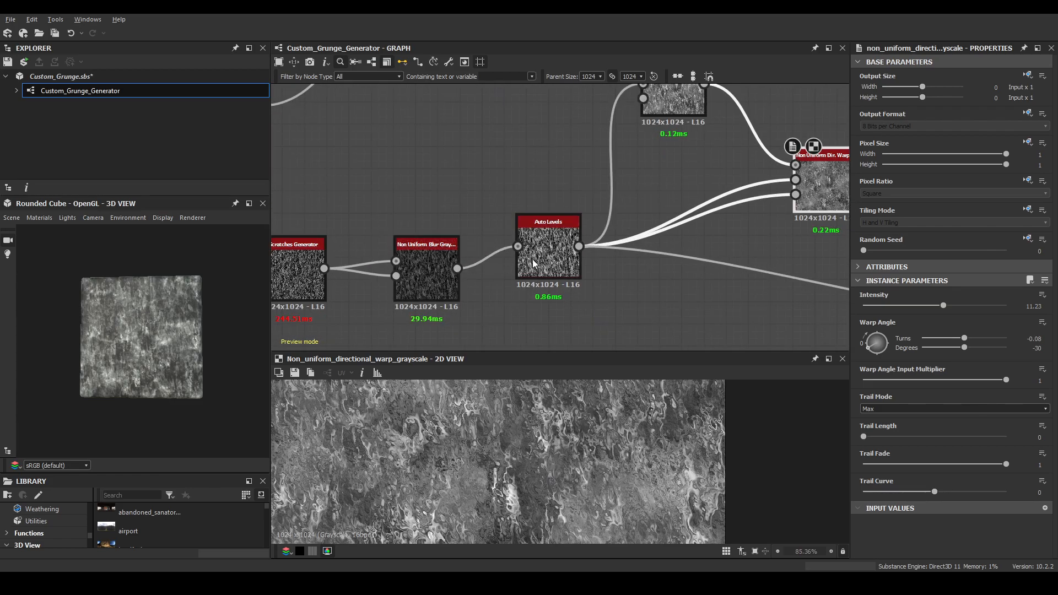
middle_click_drag(681, 236, 469, 254)
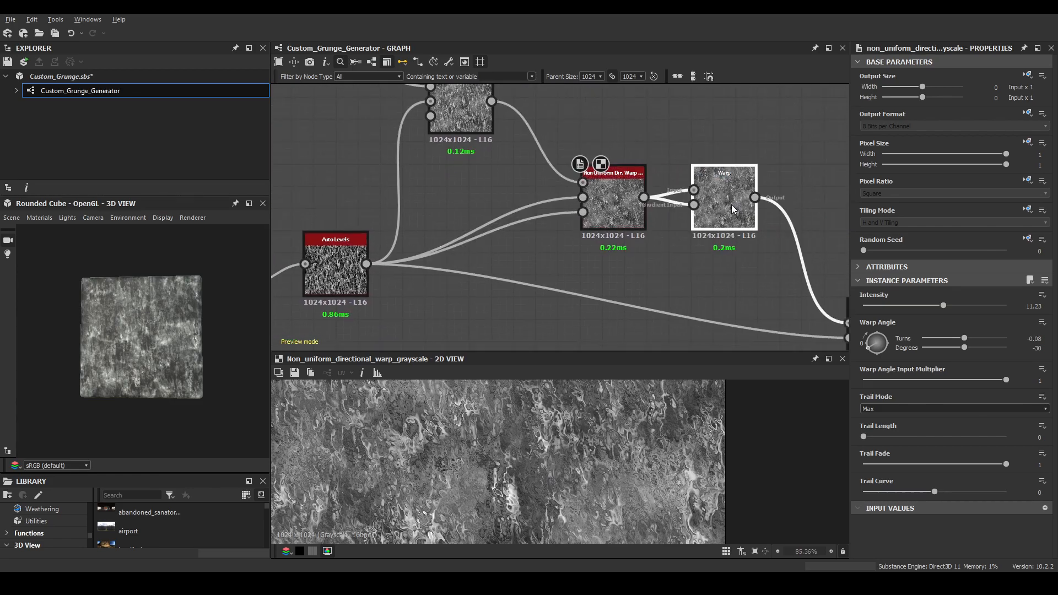
Preview the new network's Non Uniform Dir. Warp output to compare it with the Base grunge 5 version.
scroll(732, 207, "down", 4)
middle_click_drag(286, 230, 775, 177)
middle_click_drag(435, 250, 559, 213)
scroll(514, 243, "up", 4)
left_click(518, 243)
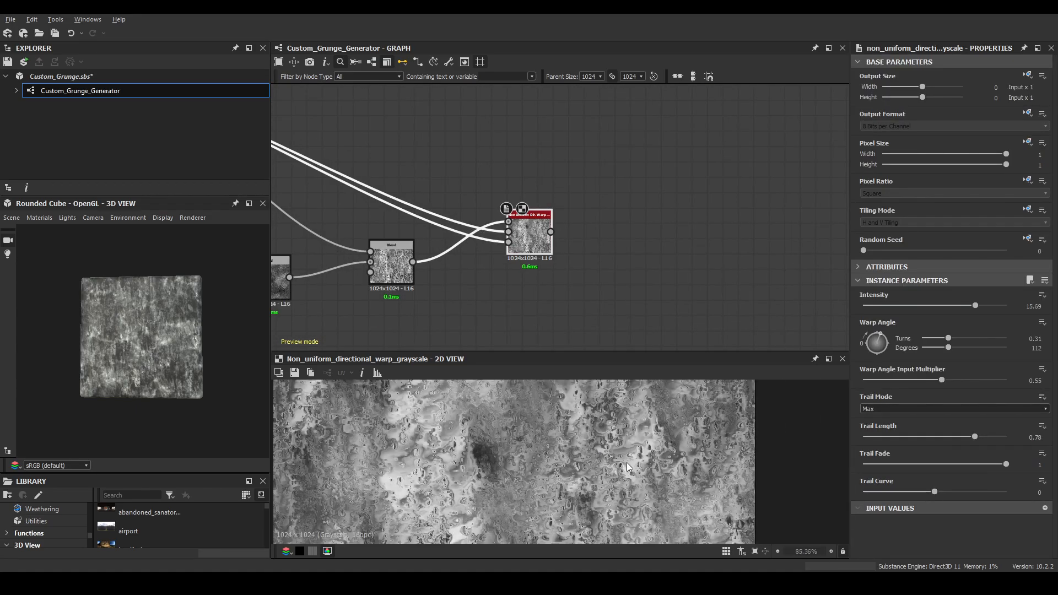
Compare Base grunge 5's Warp output with the Non Uniform Dir. Warp node feeding it, and check the Warp's Intensity.
scroll(627, 462, "up", 3)
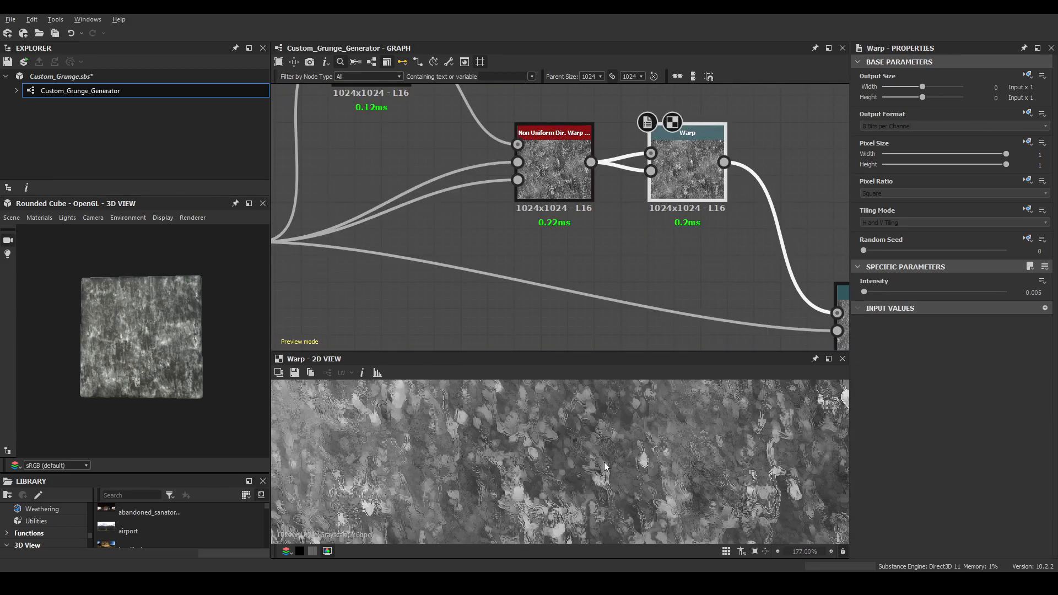
scroll(604, 463, "down", 3)
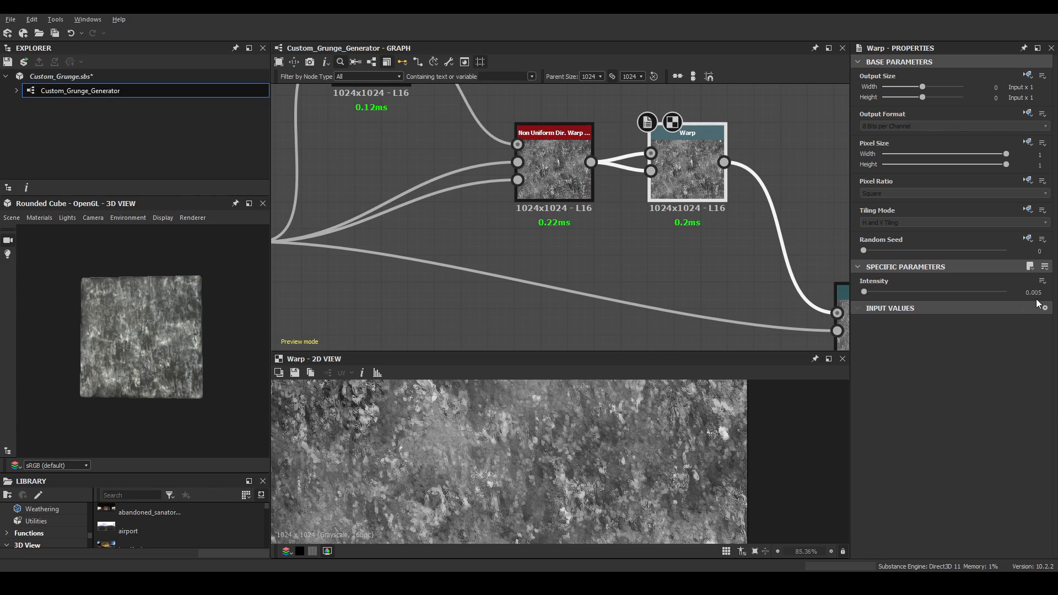
scroll(679, 220, "down", 1)
left_click(568, 177)
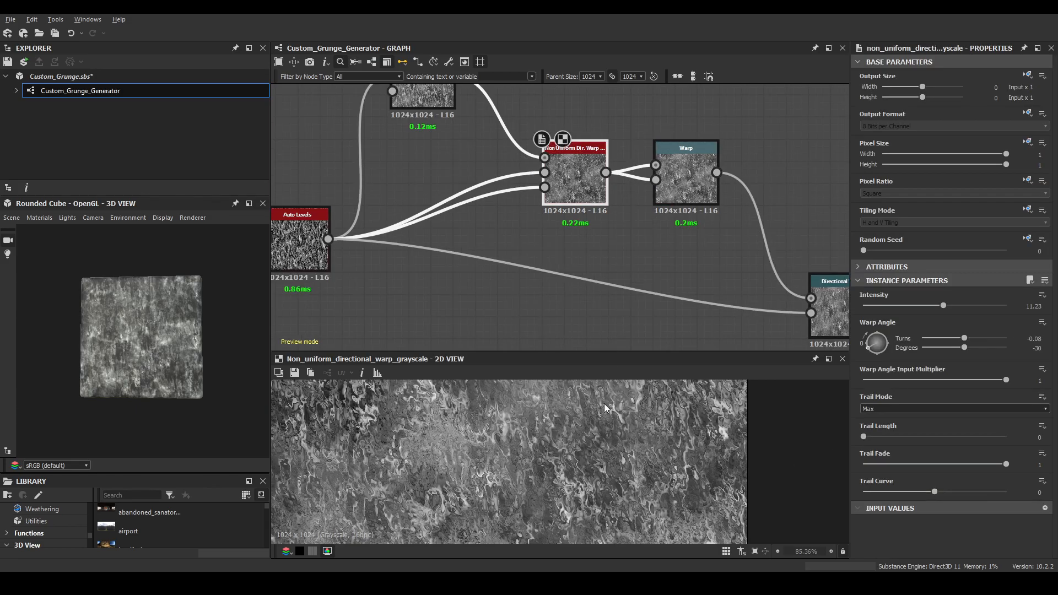
scroll(568, 463, "up", 6)
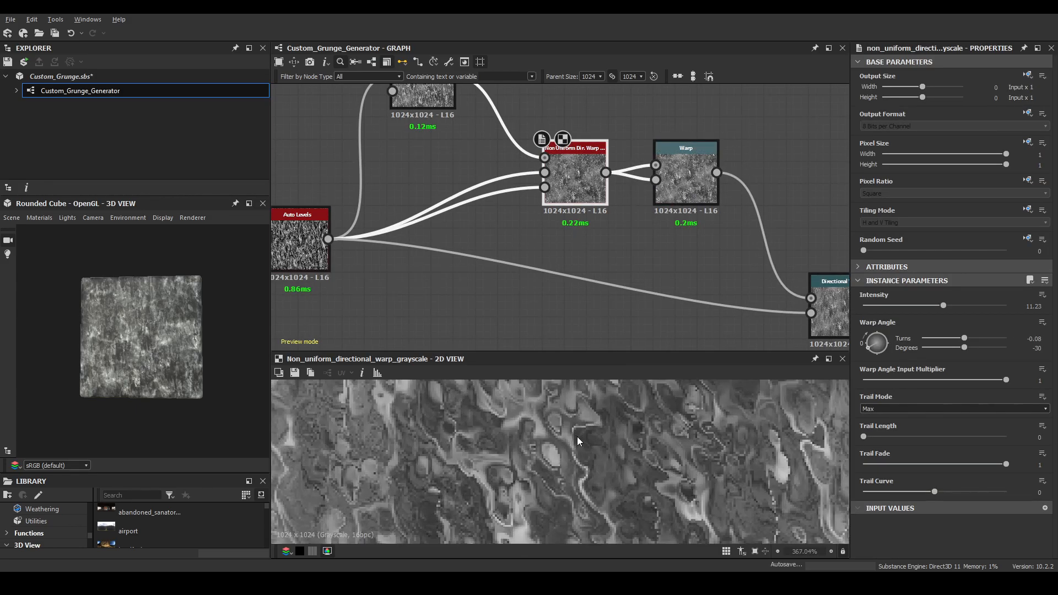
scroll(585, 496, "down", 3)
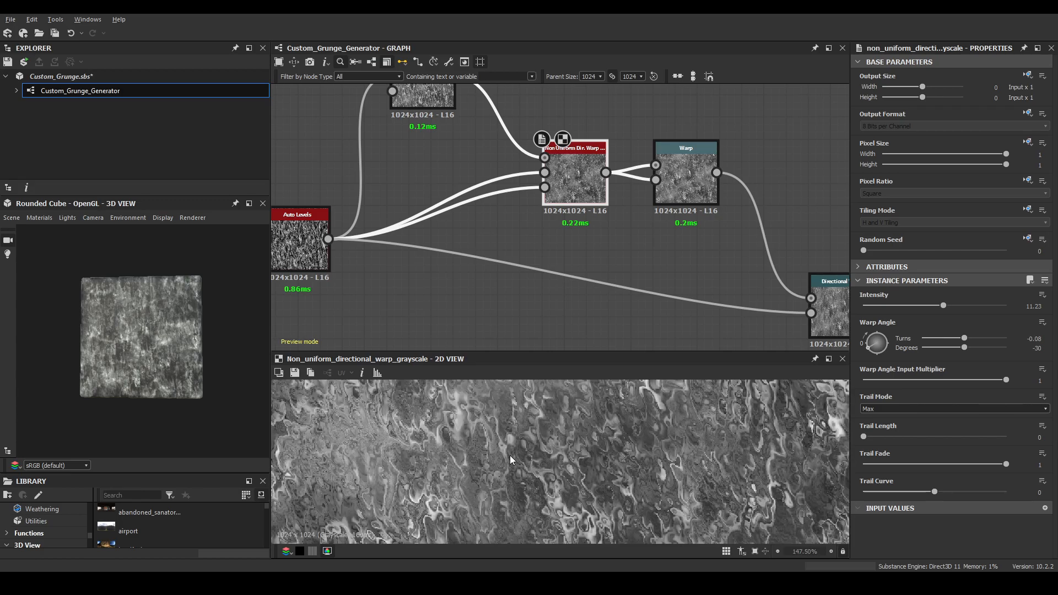
scroll(620, 445, "up", 3)
left_click(712, 190)
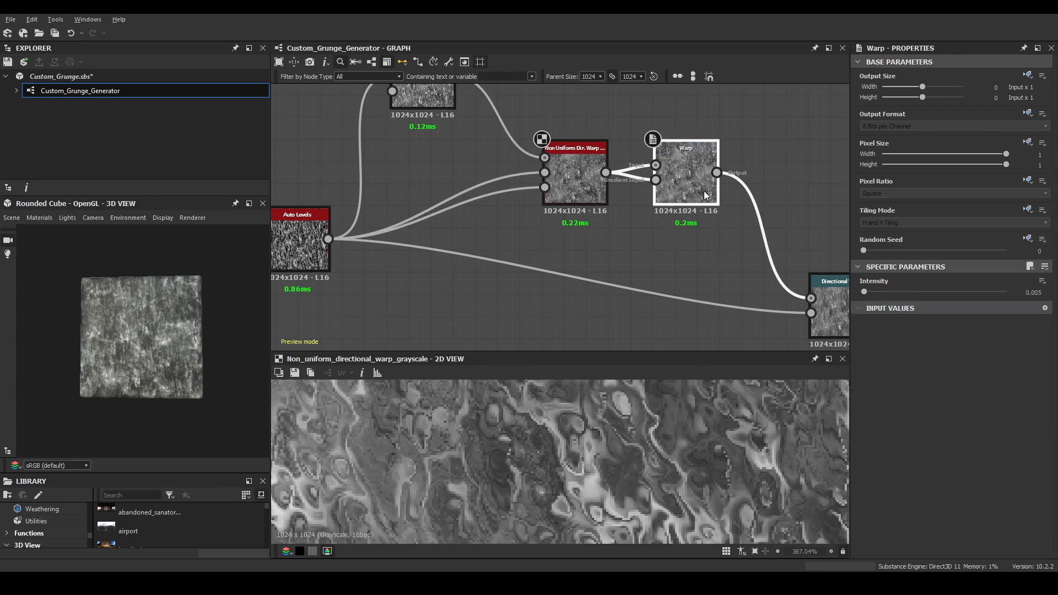
double_click(693, 185)
Preview Base grunge 5's Directional Warp node in an enlarged 2D view and examine its inputs, Intensity and Warp Angle.
middle_click_drag(751, 273, 586, 244)
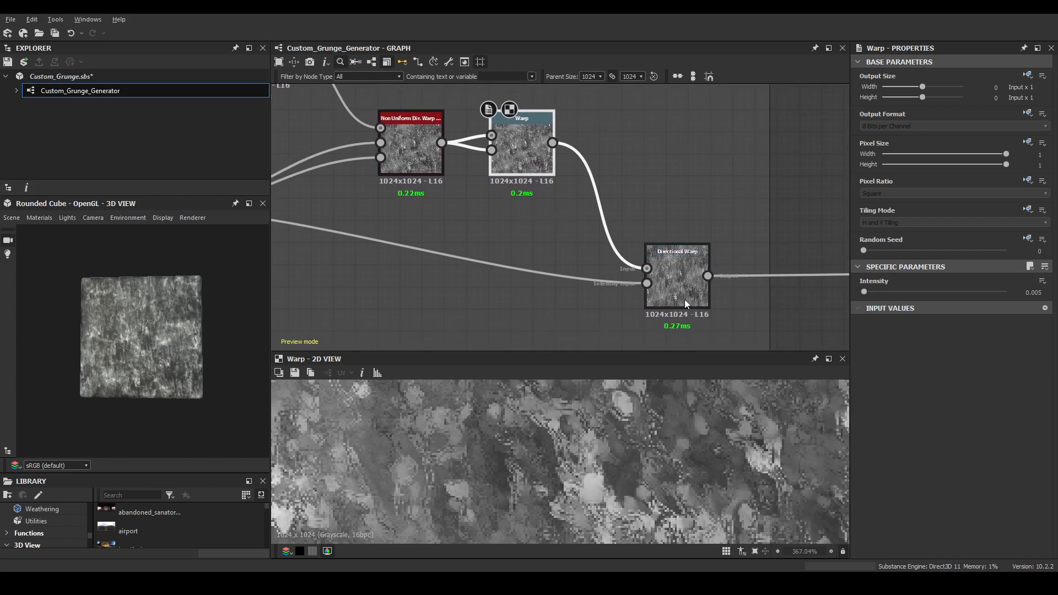
double_click(668, 290)
scroll(614, 485, "down", 3)
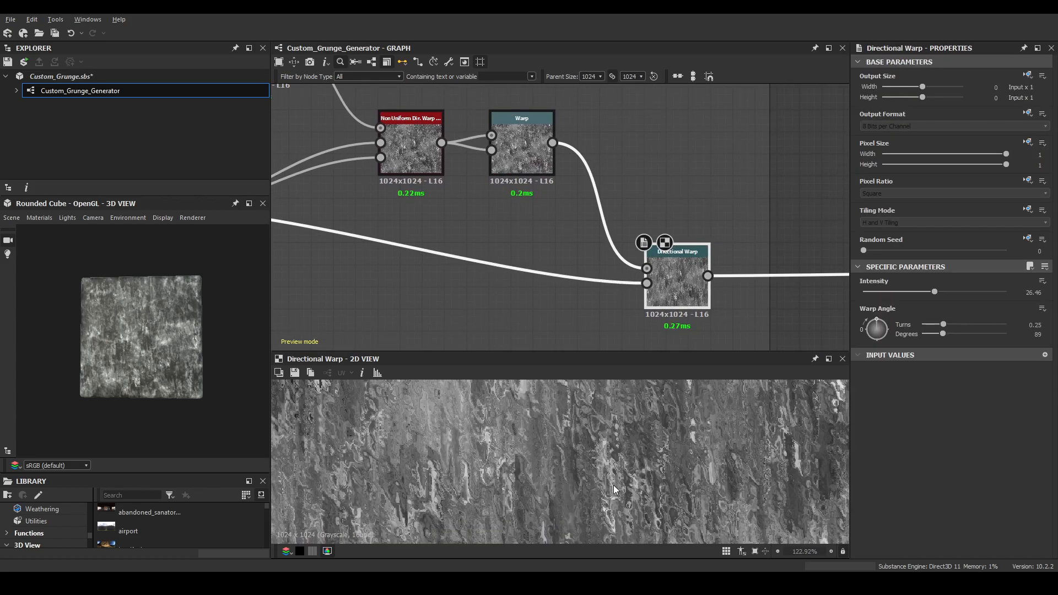
scroll(623, 478, "down", 4)
middle_click_drag(673, 316, 689, 244)
scroll(590, 433, "up", 2)
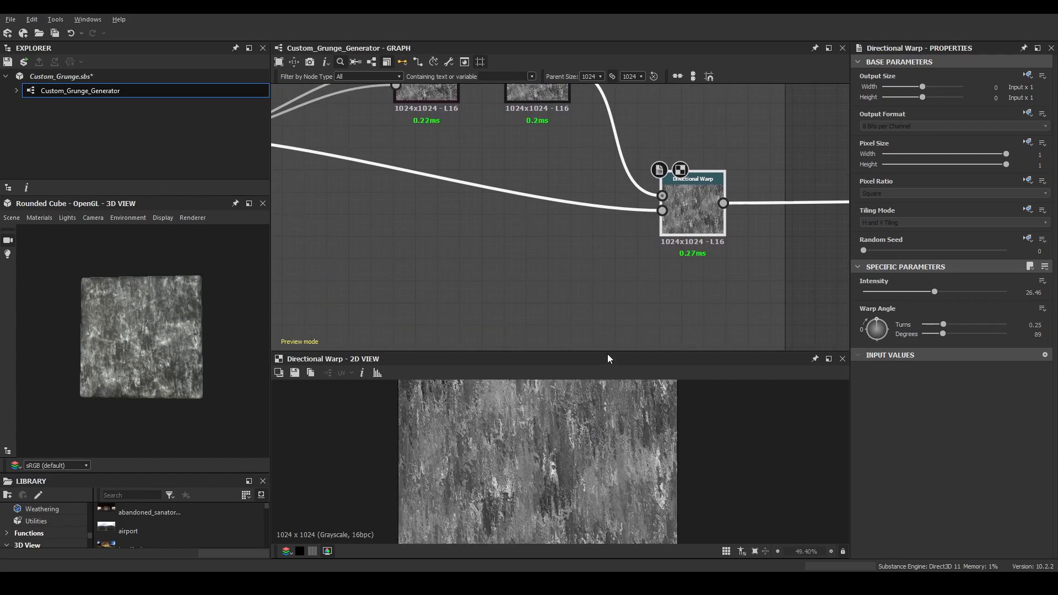
left_click_drag(608, 356, 607, 200)
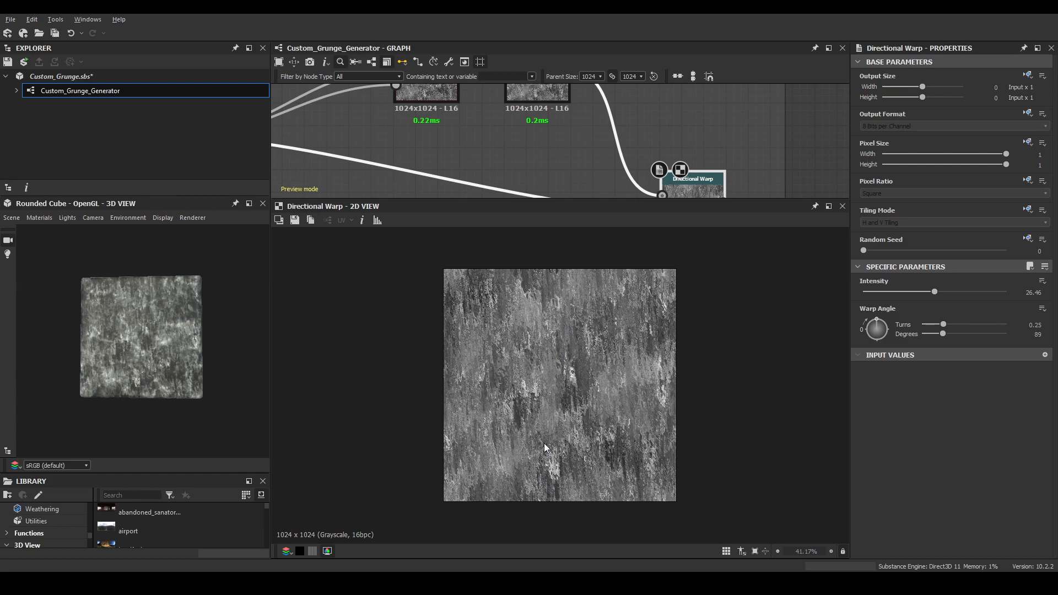
scroll(533, 422, "up", 3)
scroll(584, 344, "down", 2)
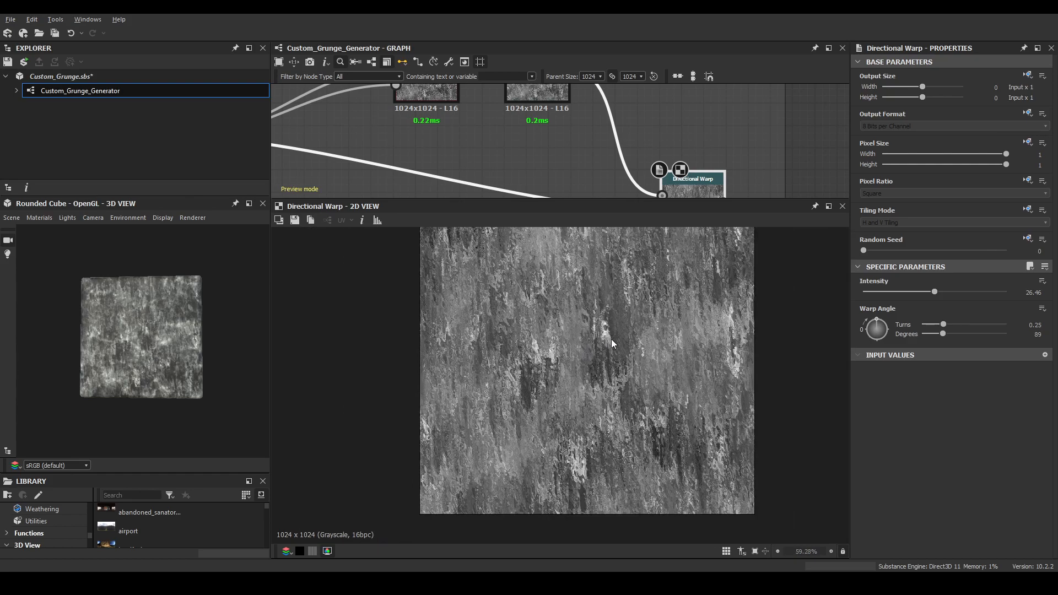
scroll(562, 402, "down", 1)
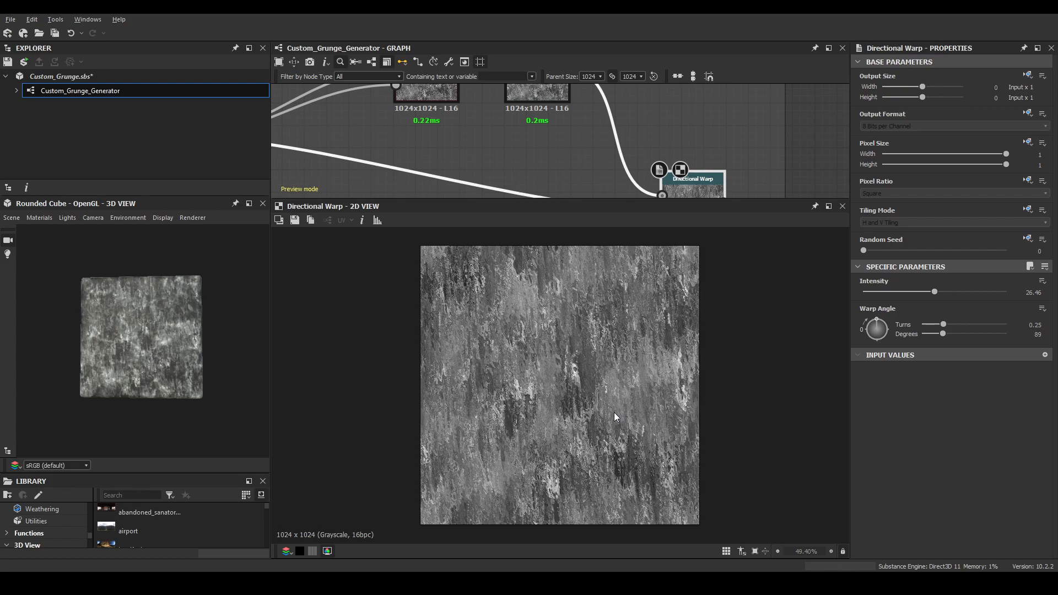
scroll(600, 142, "down", 3)
scroll(573, 135, "up", 2)
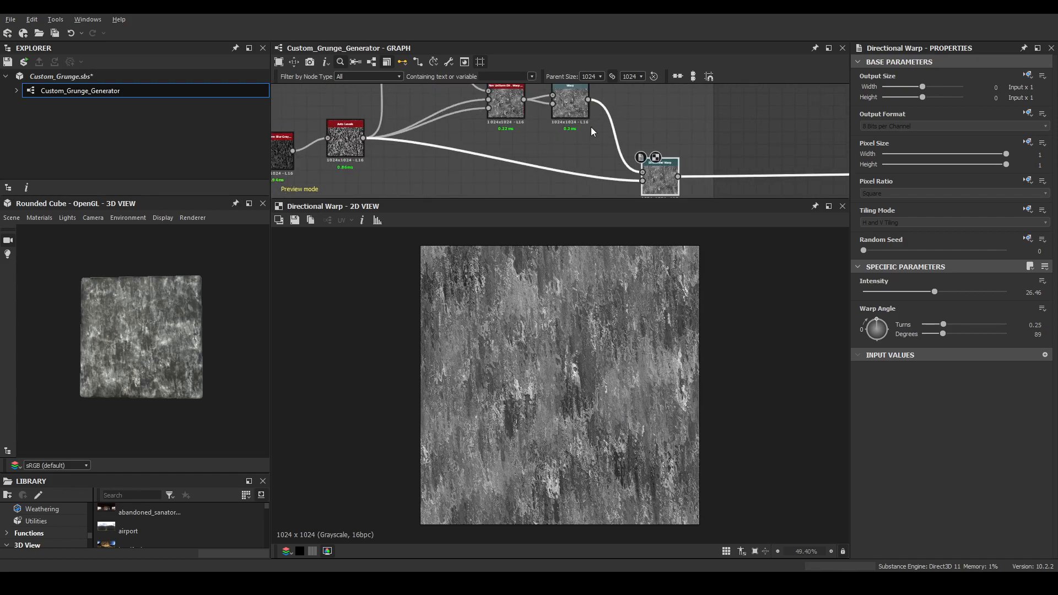
Enlarge the graph area and add a Warp node fed in both inputs by the new Non Uniform Dir. Warp node.
scroll(546, 133, "down", 3)
left_click_drag(584, 199, 607, 323)
middle_click_drag(573, 177, 827, 180)
middle_click_drag(562, 217, 837, 222)
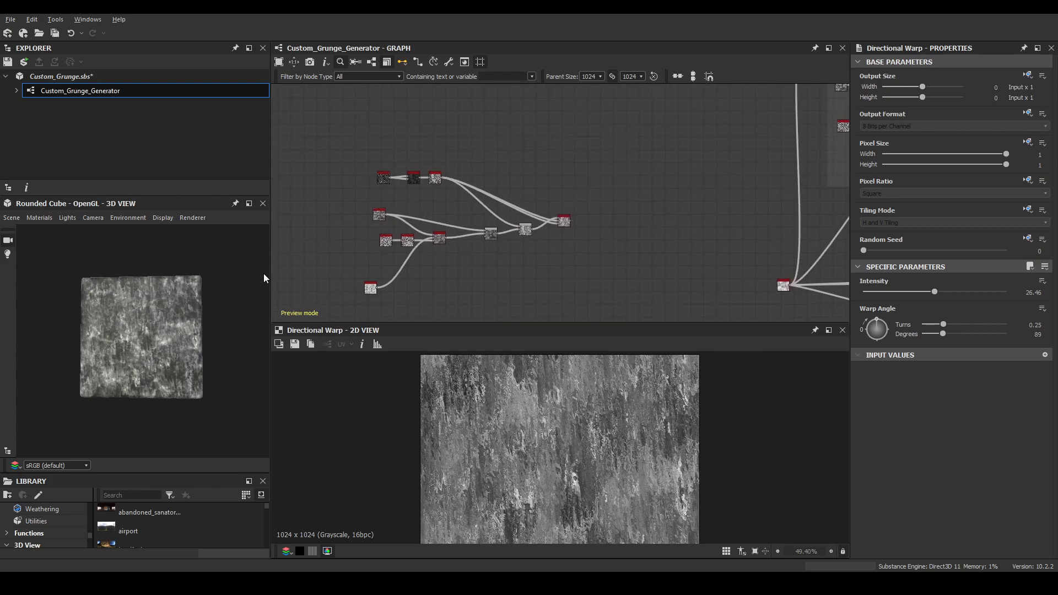
left_click_drag(268, 276, 231, 275)
scroll(539, 223, "up", 5)
left_click(502, 221)
key("space")
type("war")
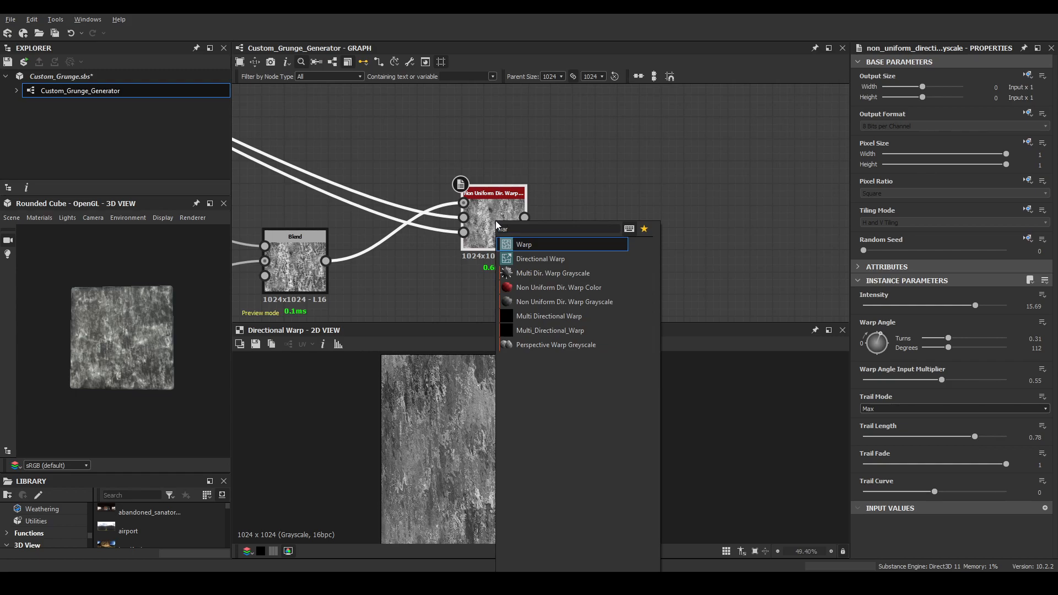
key("Return")
left_click_drag(524, 217, 575, 224)
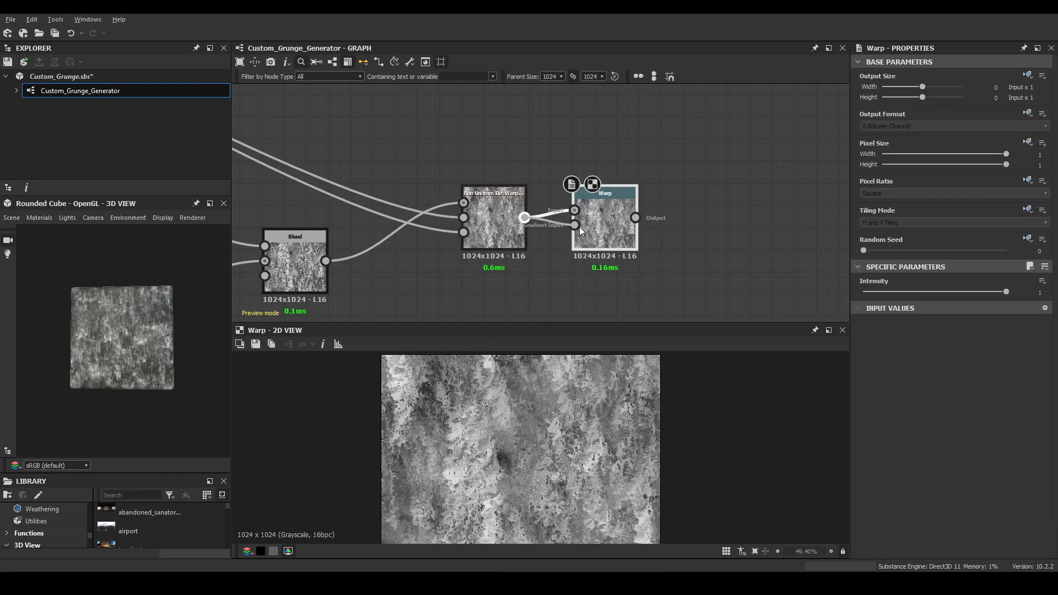
Set the new Warp node's Intensity to 0.005 and inspect the result up close.
left_click(1032, 291)
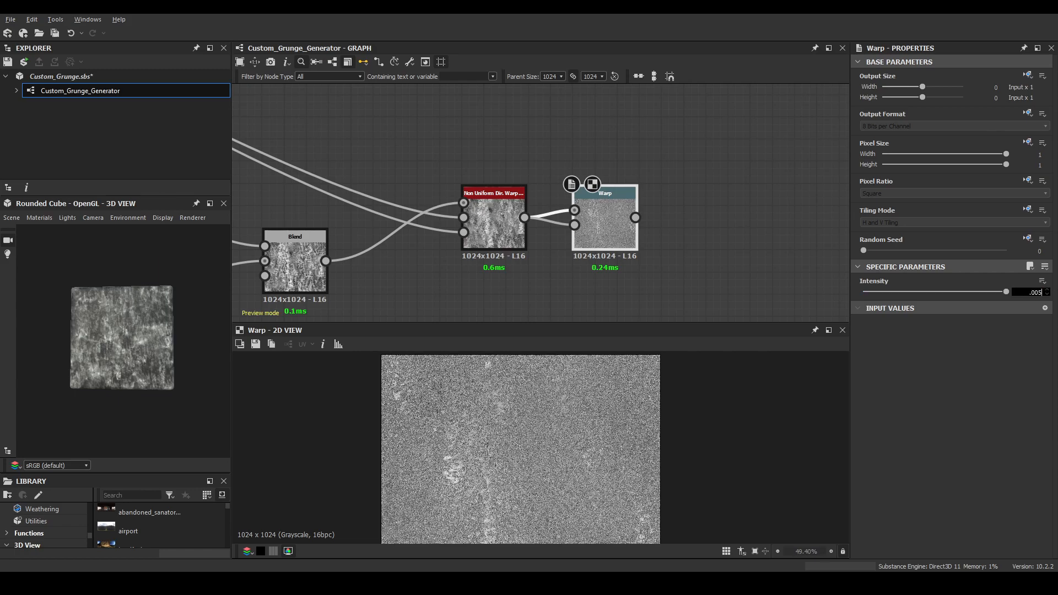
key("Return")
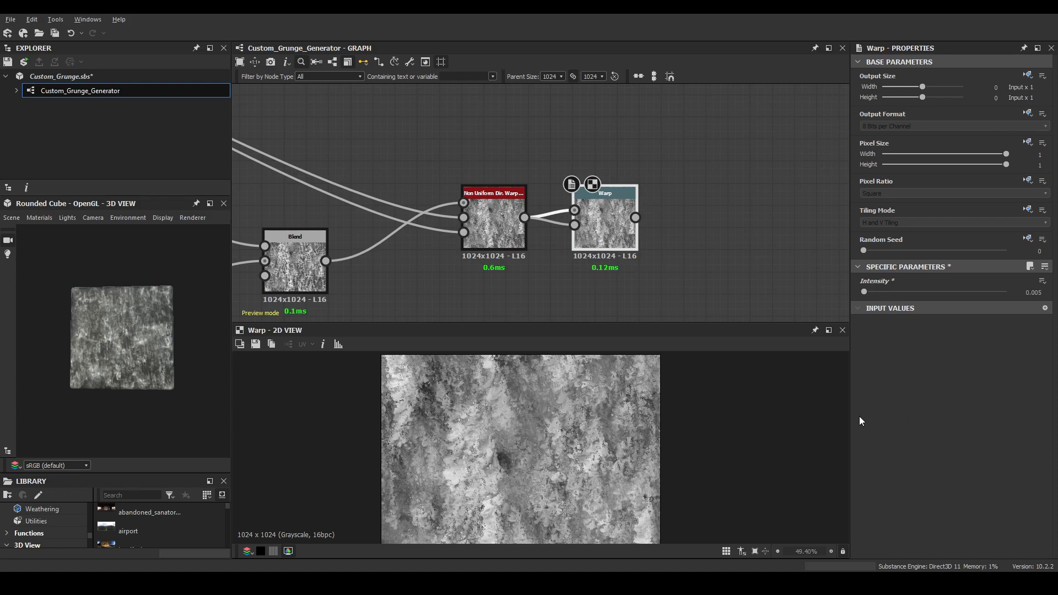
scroll(651, 414, "up", 10)
Add a Directional Warp after the new Warp, place it slightly lower, and feed its second input from the Non Uniform Dir. Warp node.
scroll(597, 205, "down", 5)
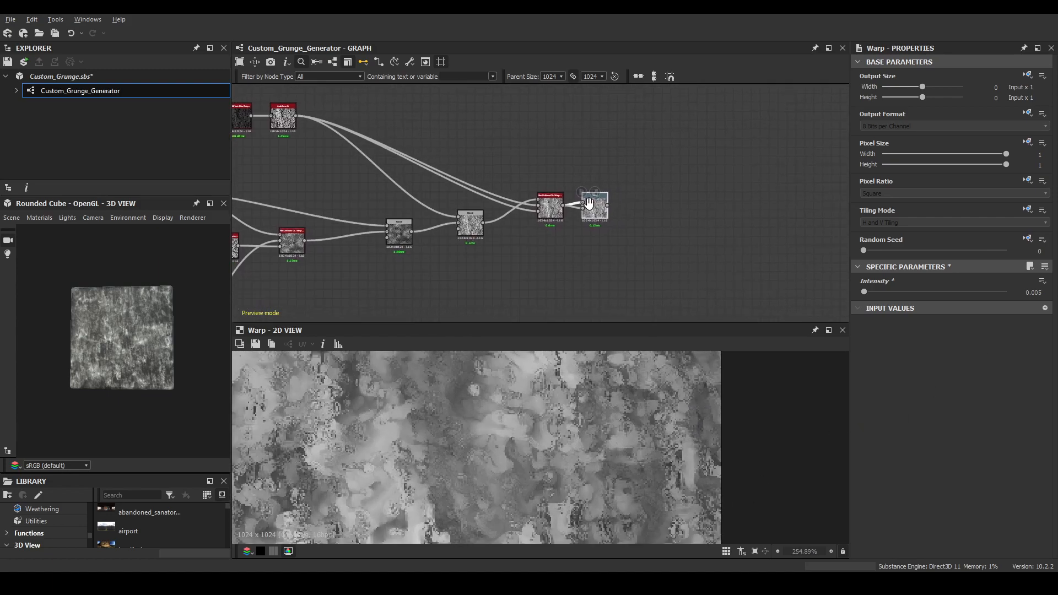
scroll(558, 217, "up", 3)
key("space")
type("dire")
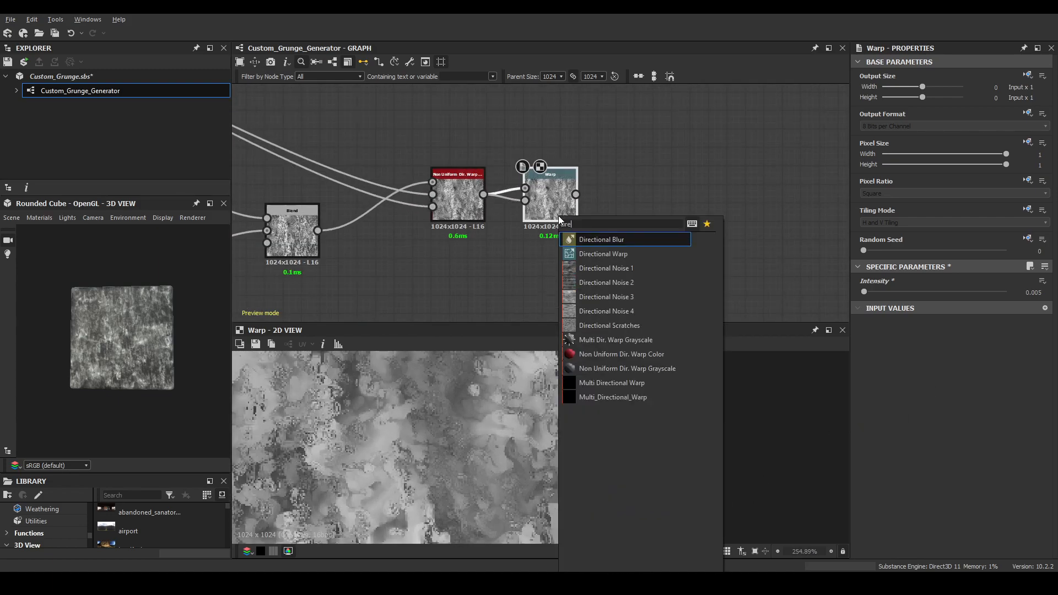
key("Down")
key("Return")
left_click_drag(636, 206, 640, 234)
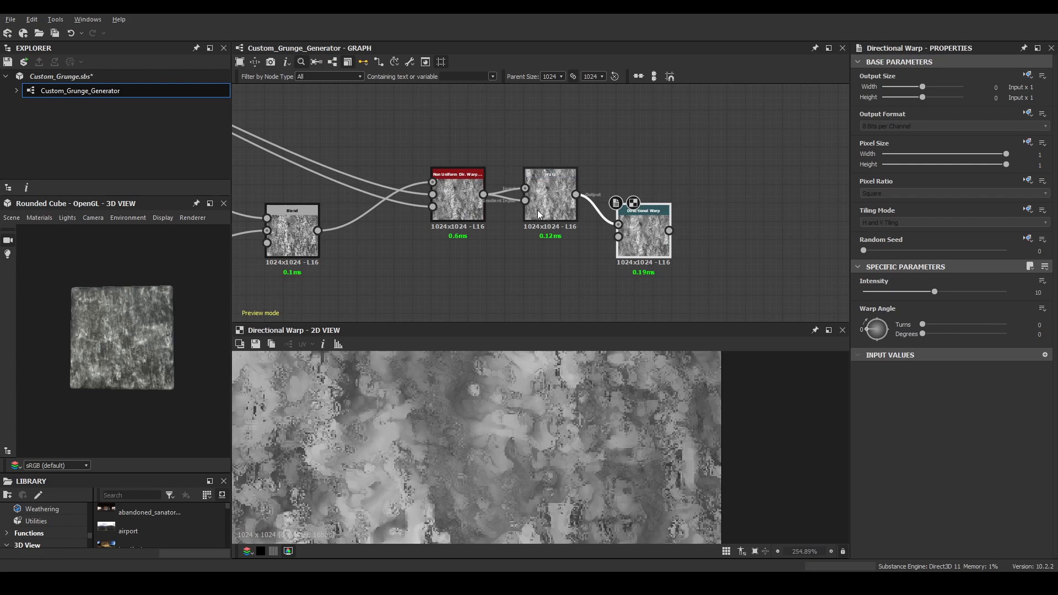
left_click_drag(483, 194, 650, 262)
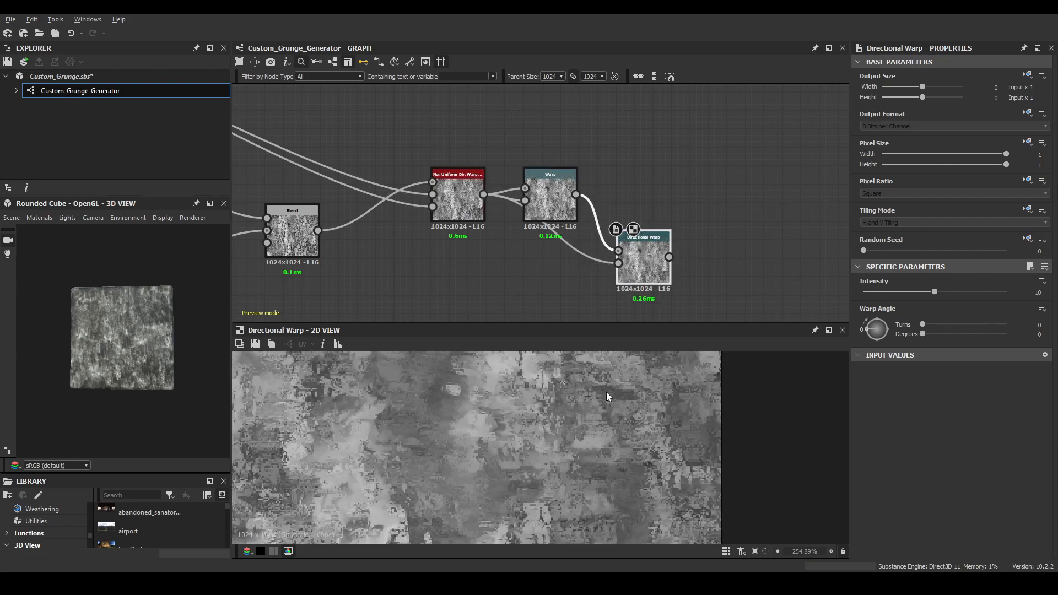
Set the new Directional Warp's Warp Angle to -0.25 turns and Intensity to 50, and inspect the streaked result.
scroll(600, 402, "down", 5)
left_click_drag(884, 337, 877, 353)
double_click(1037, 293)
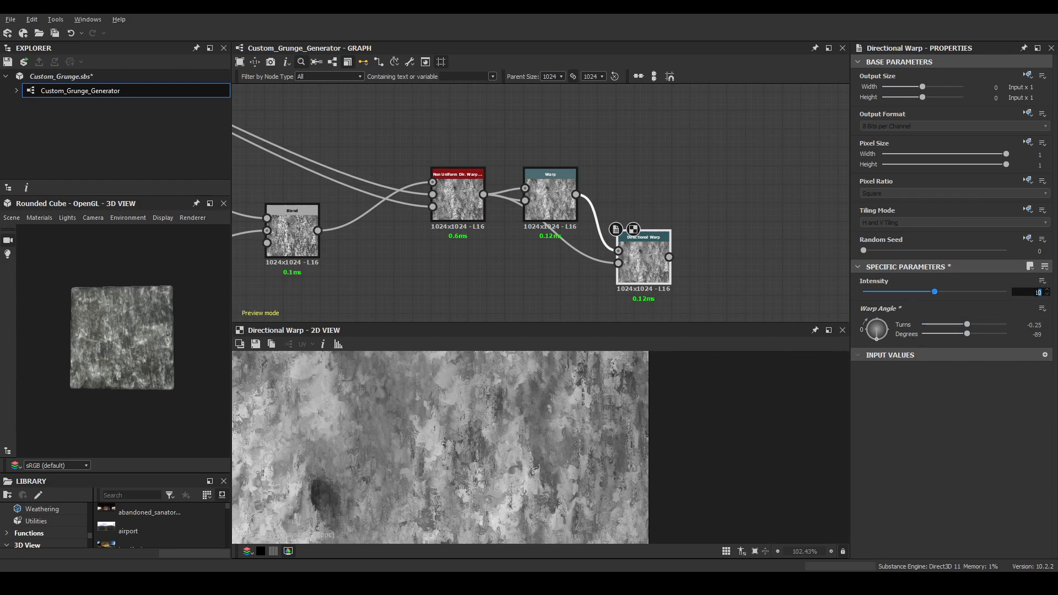
key("Return")
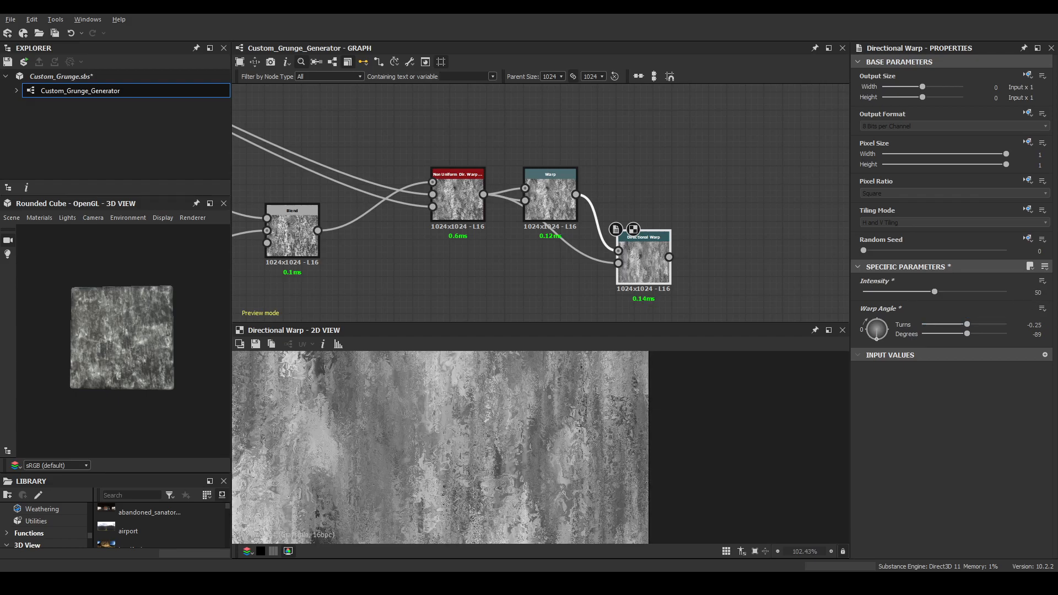
scroll(511, 445, "down", 3)
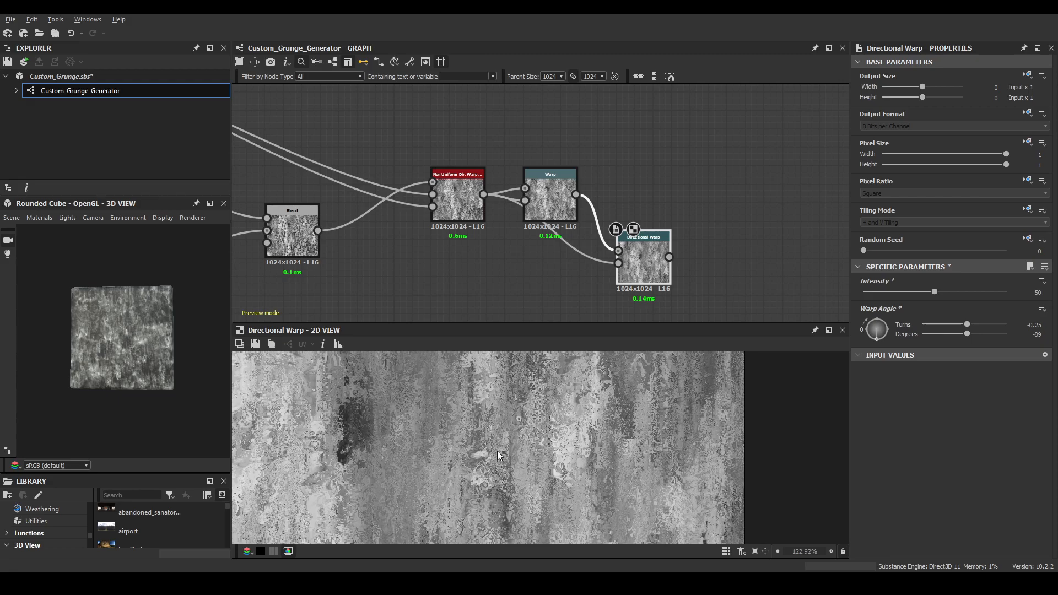
scroll(499, 434, "down", 2)
scroll(499, 434, "up", 3)
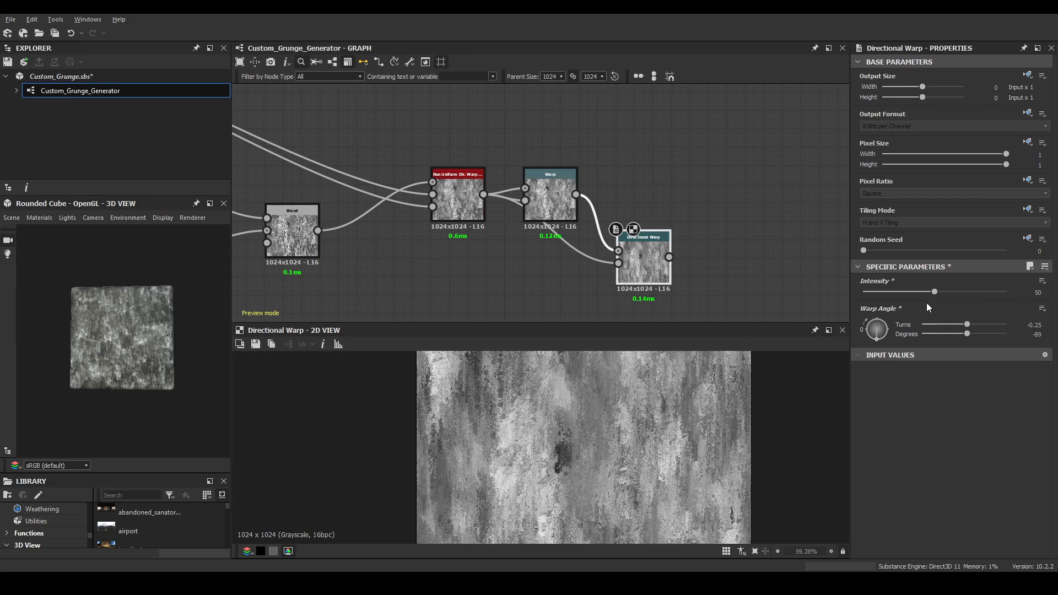
Raise the new Directional Warp's Intensity to 100 and inspect the warped detail up close.
left_click_drag(918, 291, 991, 305)
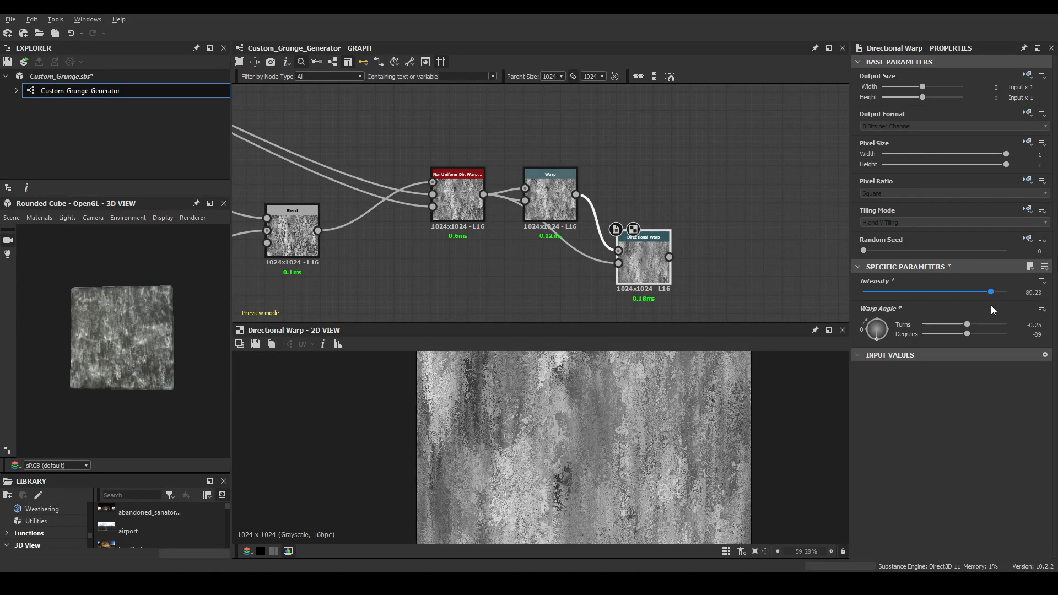
scroll(663, 465, "up", 3)
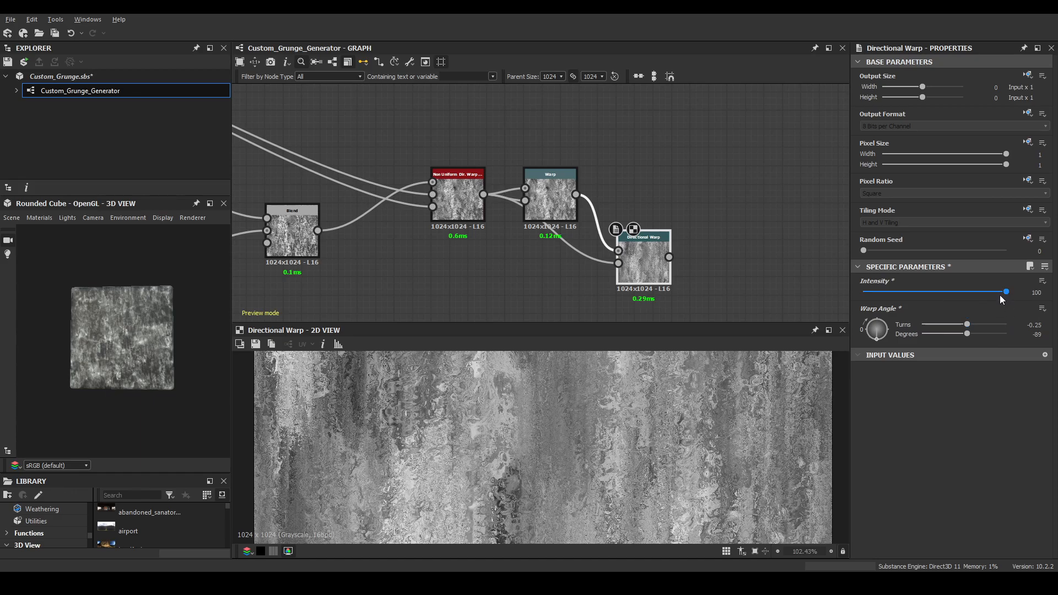
scroll(600, 432, "up", 3)
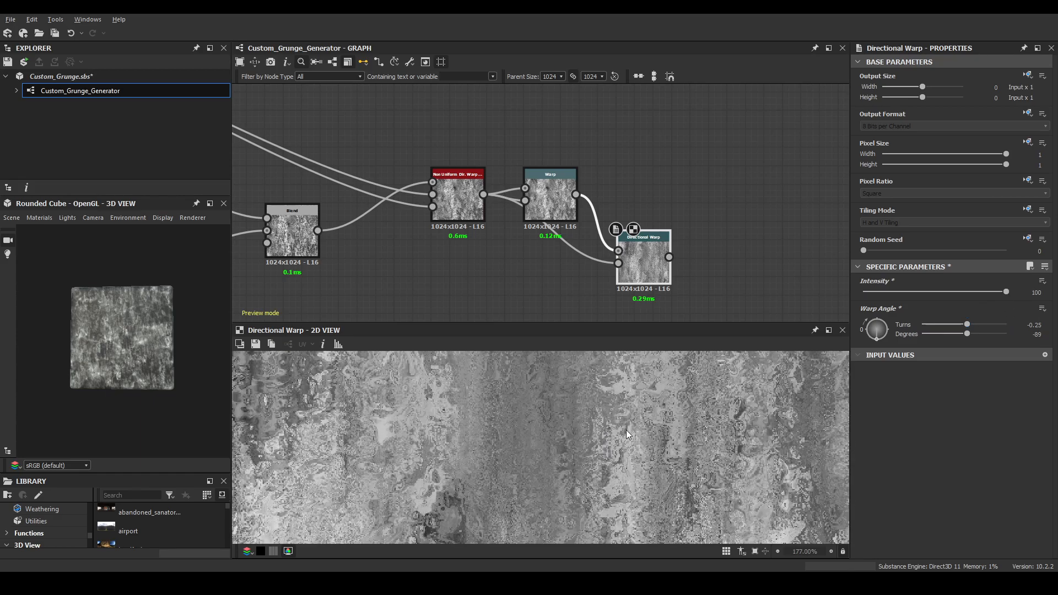
scroll(624, 432, "down", 3)
scroll(623, 433, "up", 4)
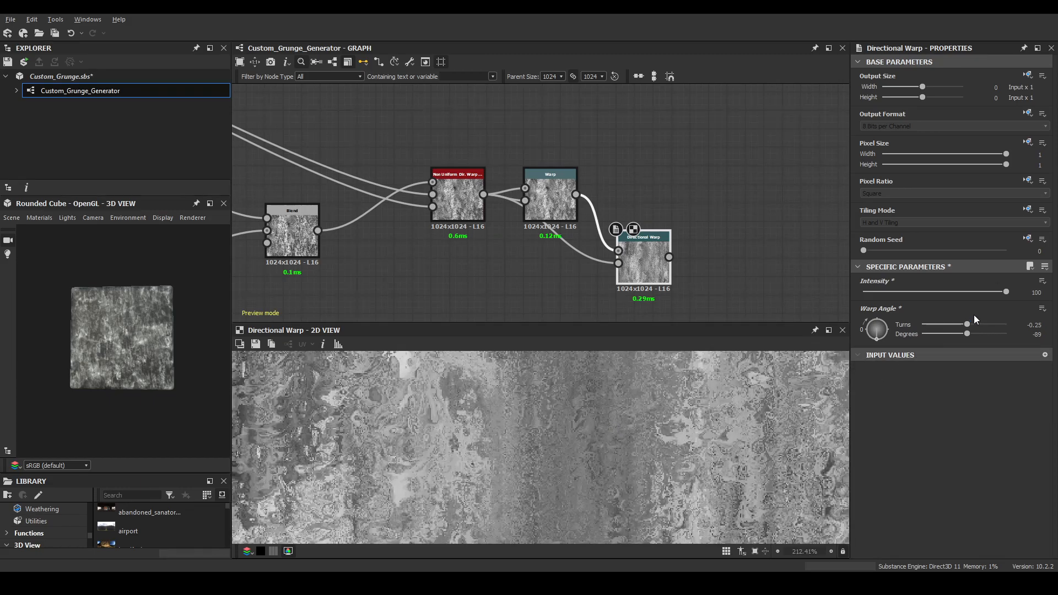
Set the new Directional Warp's Intensity to 59.62 and check the whole texture.
left_click_drag(970, 294, 949, 297)
scroll(666, 458, "down", 10)
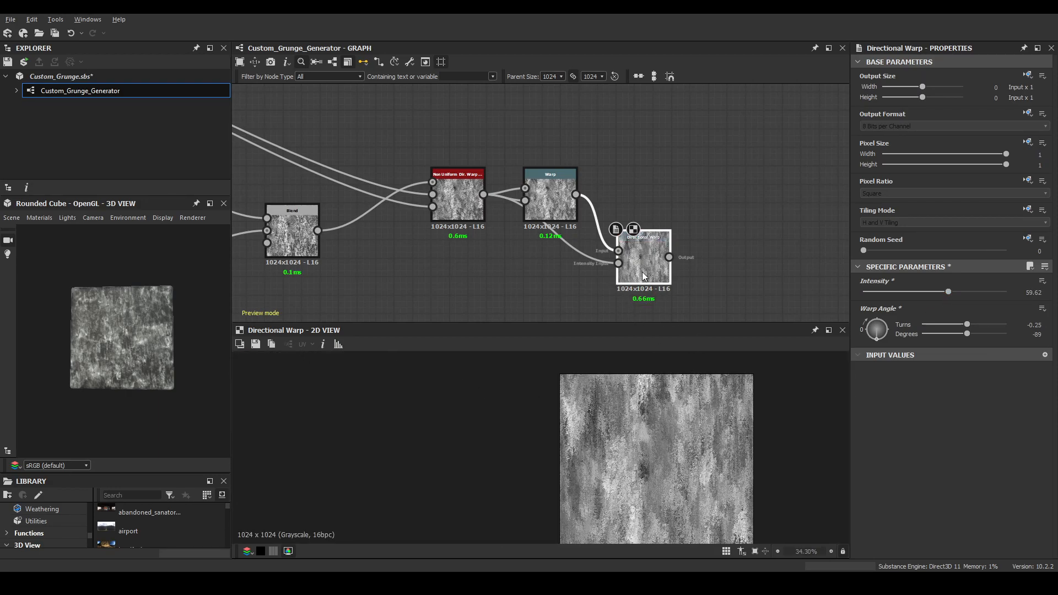
left_click(829, 330)
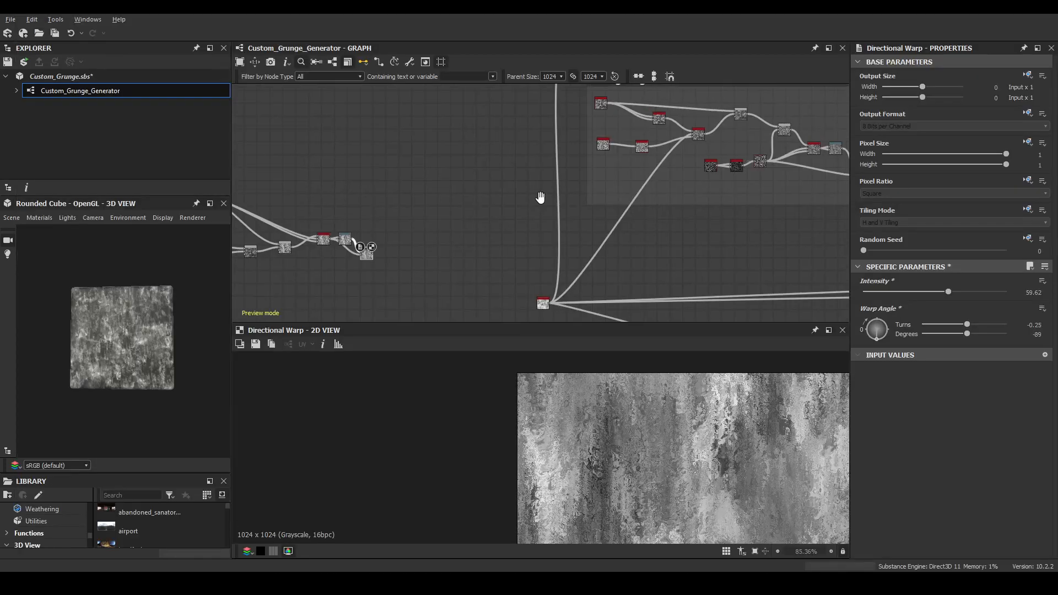
Preview the final Directional Warp inside the original Base grunge 5 frame and examine its streaks.
scroll(538, 213, "down", 4)
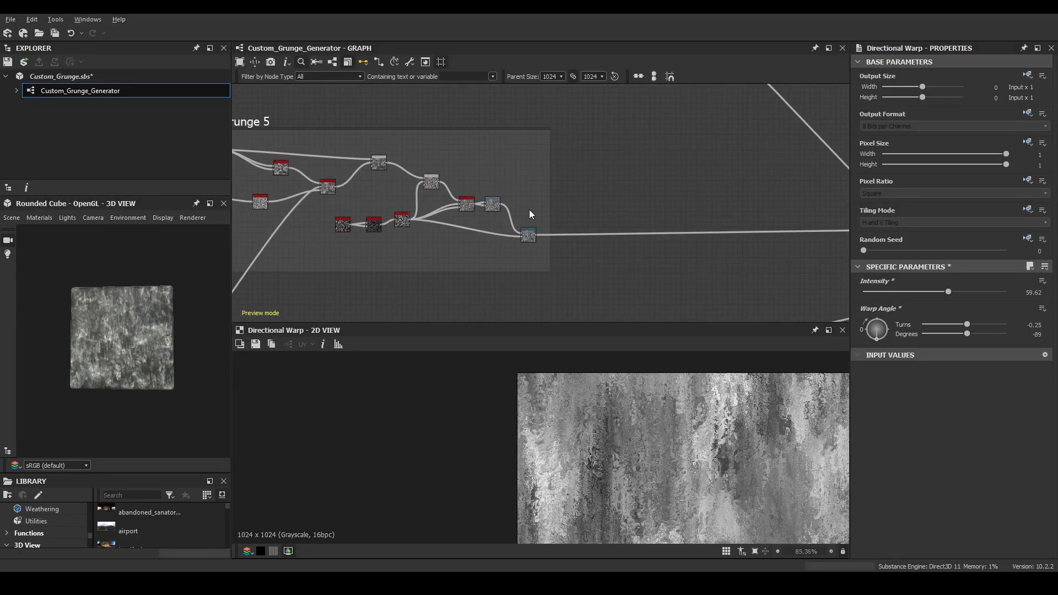
double_click(545, 241)
scroll(716, 460, "up", 1)
scroll(739, 464, "down", 4)
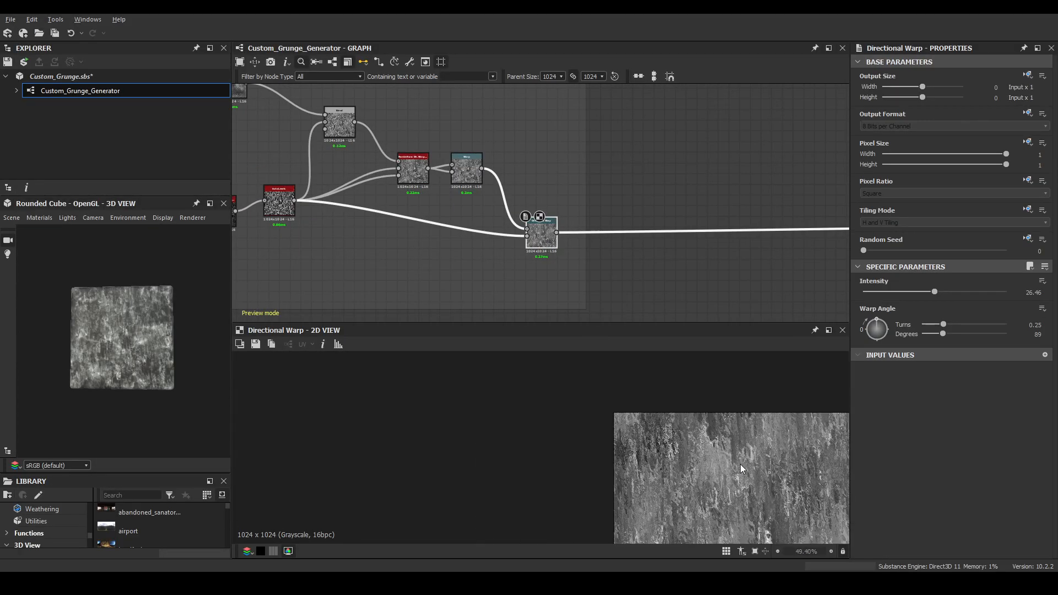
middle_click_drag(740, 464, 618, 345)
scroll(643, 428, "up", 3)
scroll(643, 428, "down", 2)
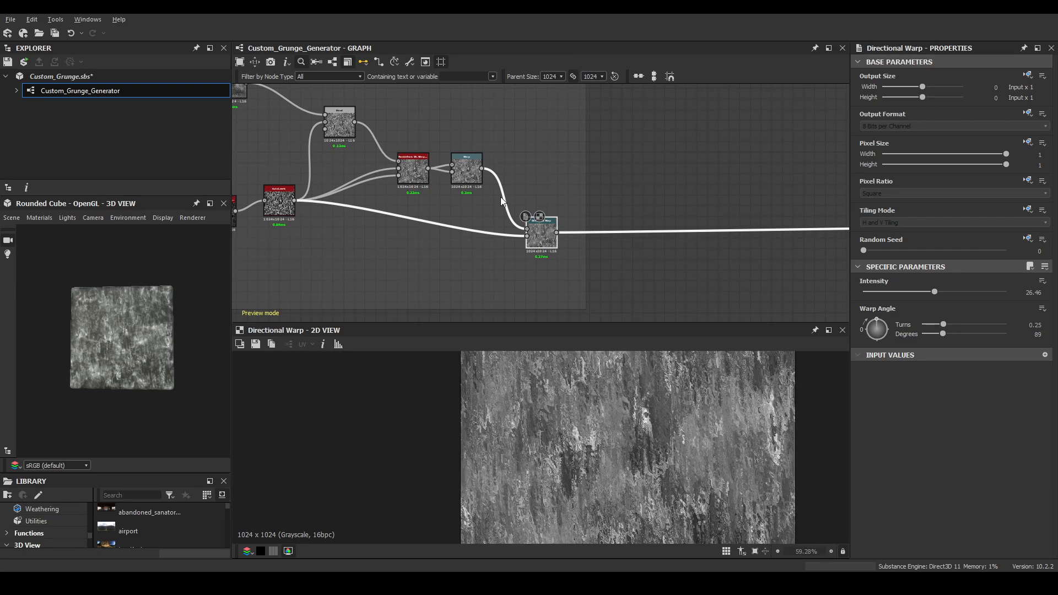
Preview the recreated network's final Directional Warp and examine its texture against the Base grunge 5 original.
scroll(589, 211, "down", 3)
middle_click_drag(589, 212, 747, 207)
scroll(409, 171, "down", 3)
middle_click_drag(575, 178, 860, 155)
scroll(539, 213, "up", 4)
double_click(616, 227)
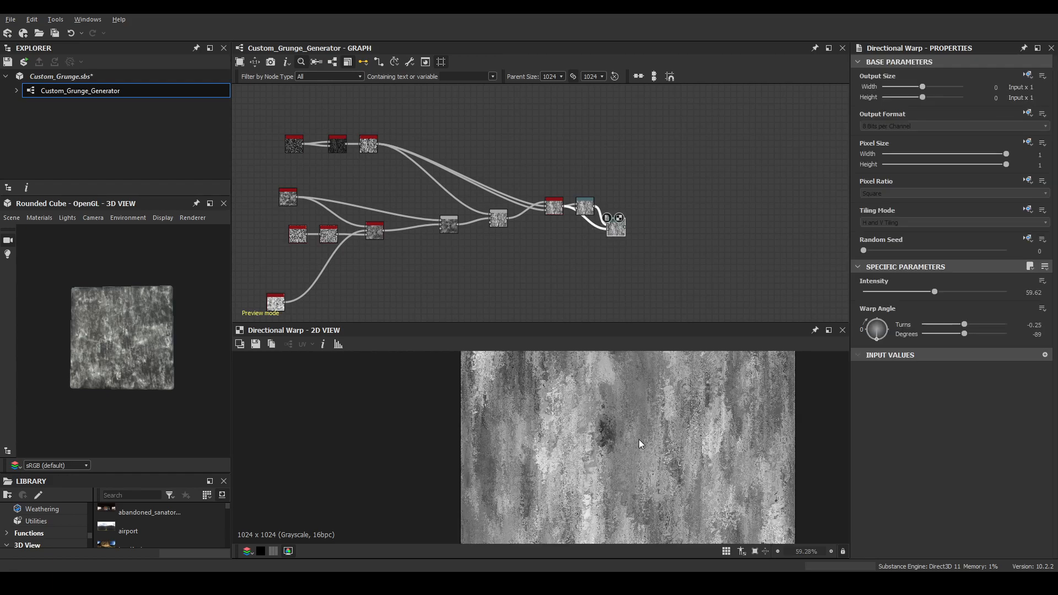
scroll(640, 440, "up", 2)
scroll(643, 439, "down", 5)
scroll(443, 200, "down", 3)
left_click_drag(642, 263, 643, 264)
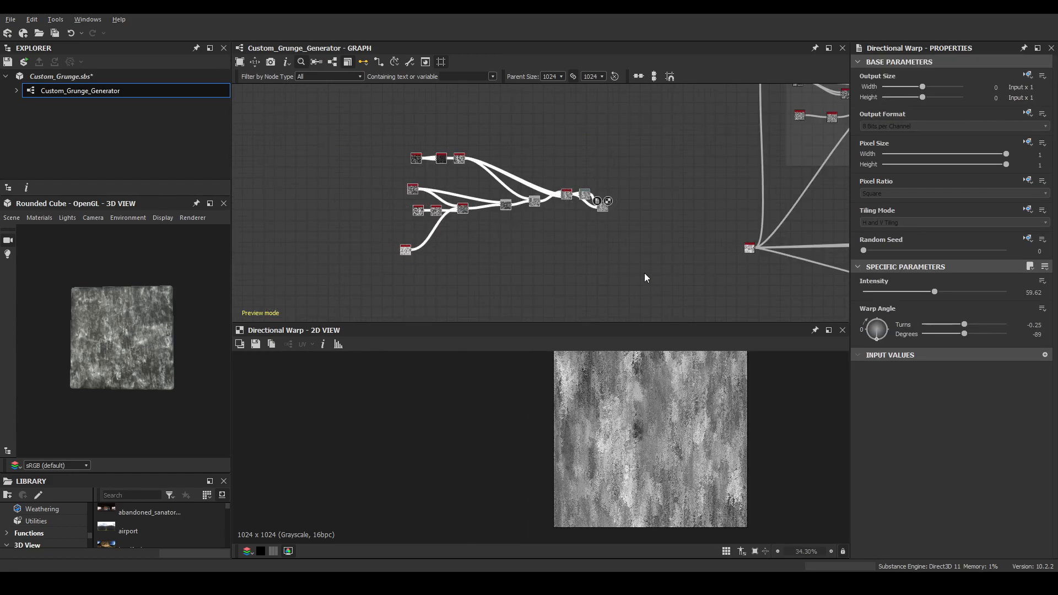
scroll(592, 195, "up", 5)
scroll(673, 229, "down", 5)
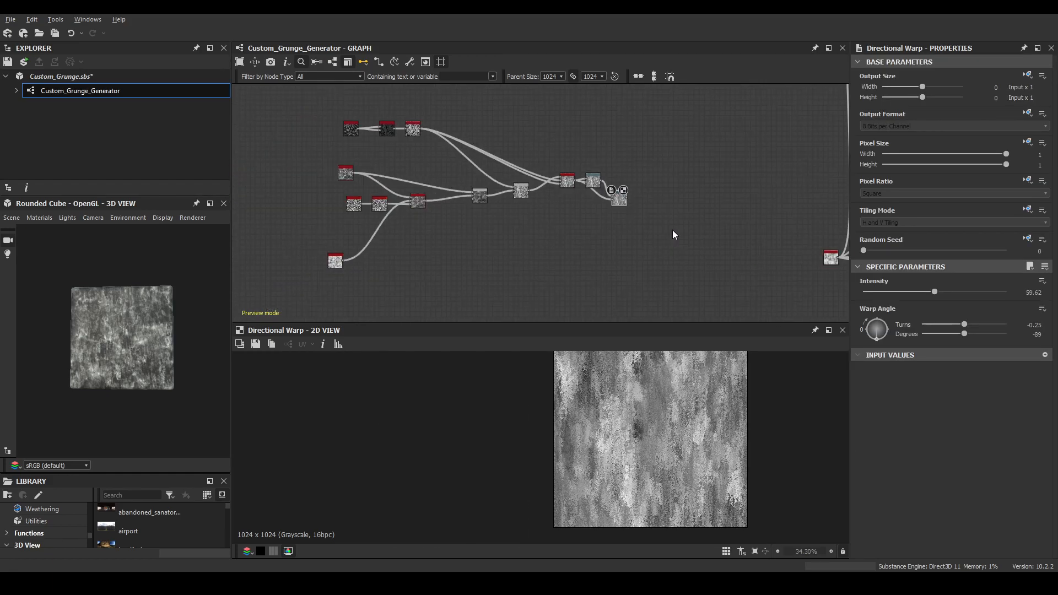
Compare the two results once more, viewing the original Base grunge 5 output before the recreated Directional Warp.
left_click_drag(410, 141, 630, 275)
scroll(656, 386, "up", 2)
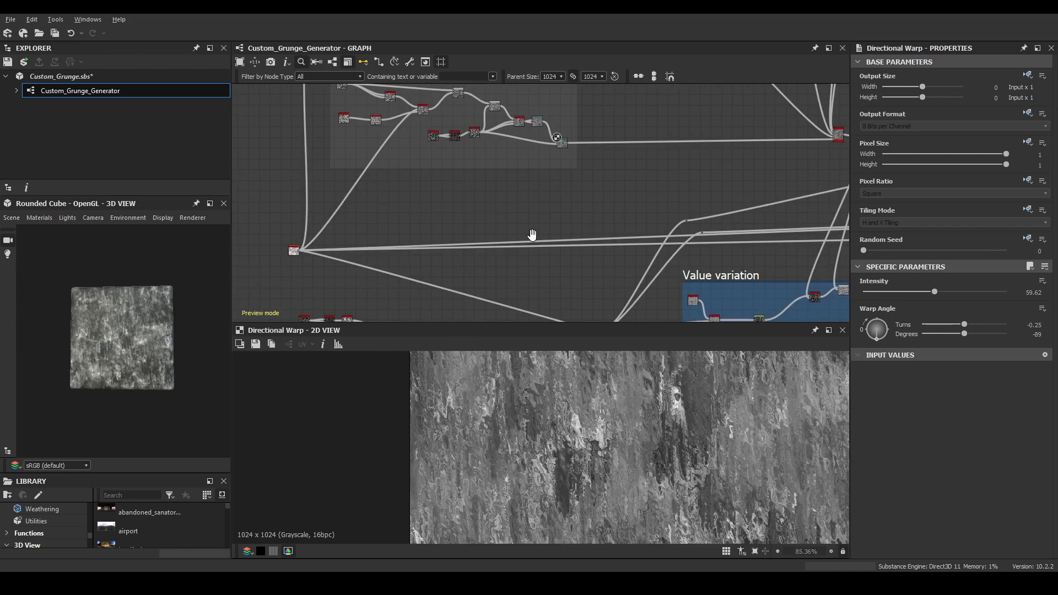
middle_click_drag(532, 235, 635, 137)
middle_click_drag(596, 268, 586, 201)
scroll(586, 199, "up", 5)
double_click(587, 203)
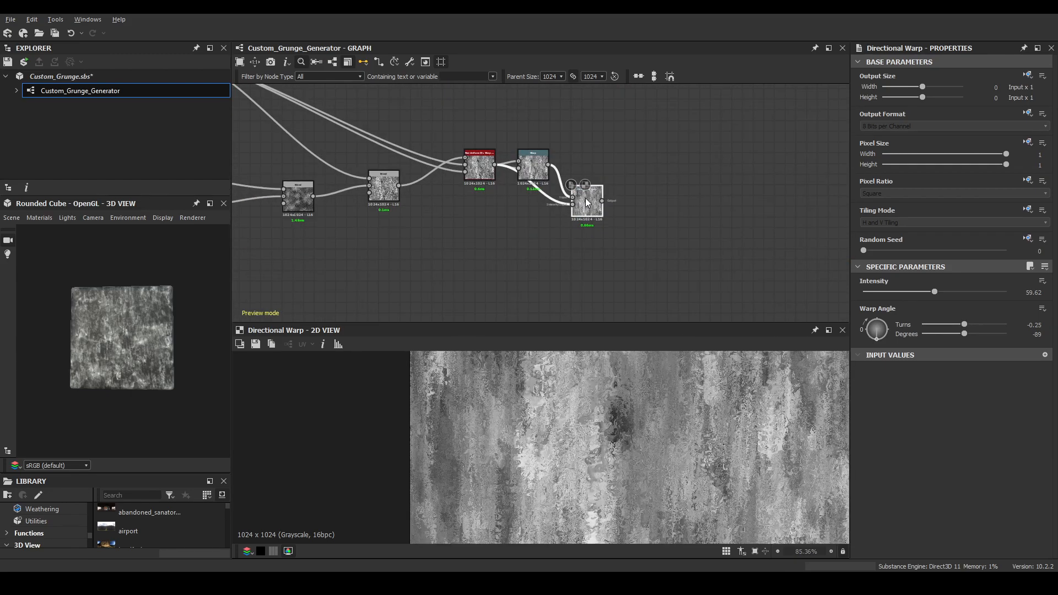
Move the recreated network's final Directional Warp slightly farther from the Warp node and inspect its texture up close.
scroll(650, 435, "down", 5)
middle_click_drag(538, 227, 673, 245)
mouse_move(608, 229)
middle_mouse_down()
mouse_move(633, 243)
mouse_move(753, 257)
middle_mouse_up()
scroll(656, 240, "down", 2)
middle_click_drag(645, 248, 585, 202)
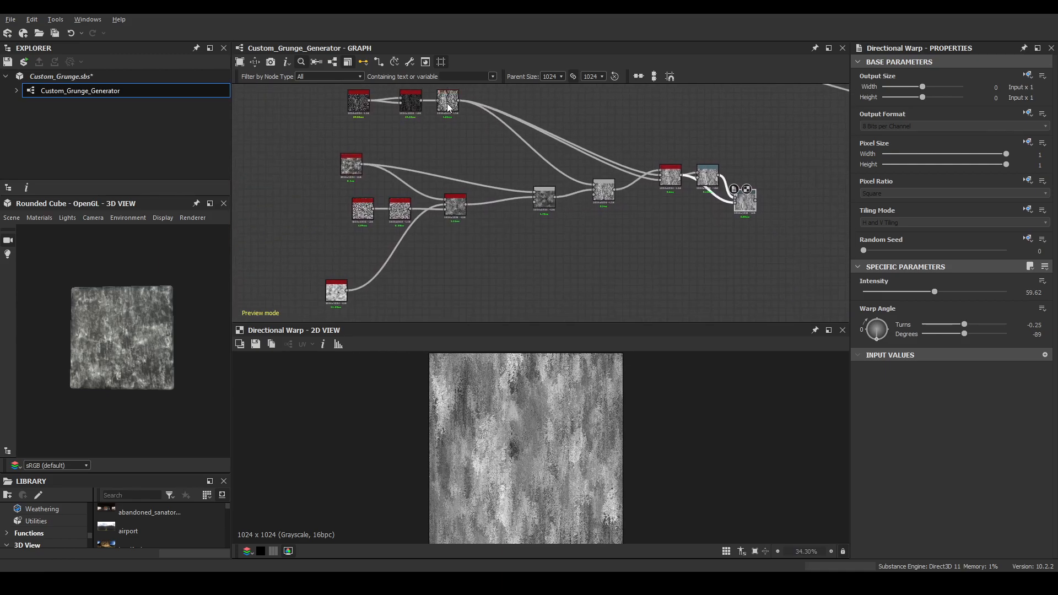
left_click_drag(748, 205, 764, 202)
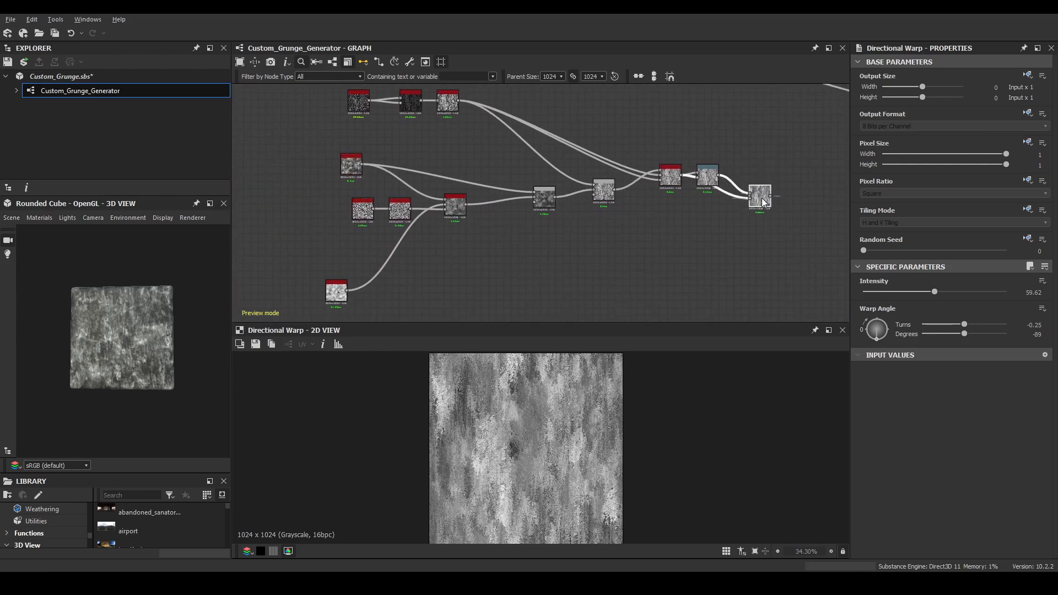
scroll(555, 418, "up", 4)
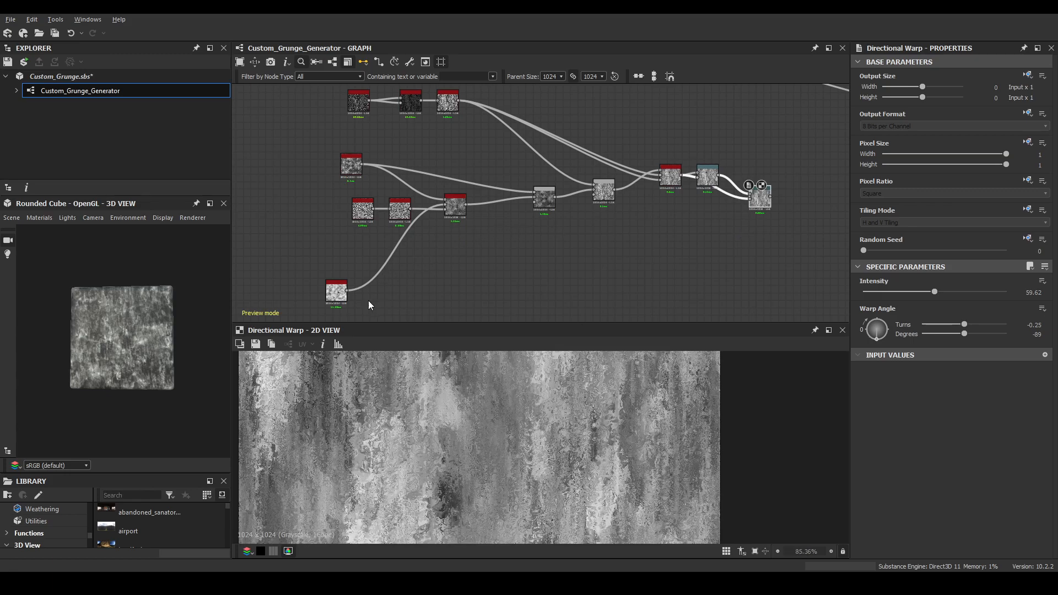
Enlarge the graph area and examine the Clouds 2, Anisotropic Noise and Safe Transform Grayscale nodes of the recreated network.
left_click_drag(341, 295, 345, 287)
middle_click_drag(379, 253, 481, 283)
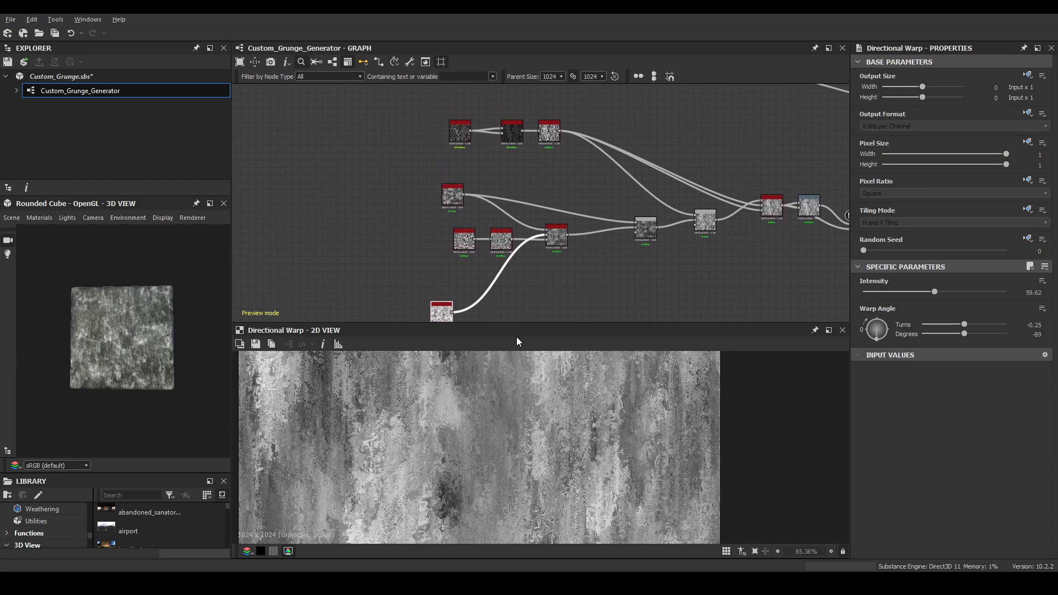
left_click_drag(528, 330, 527, 428)
scroll(469, 335, "up", 6)
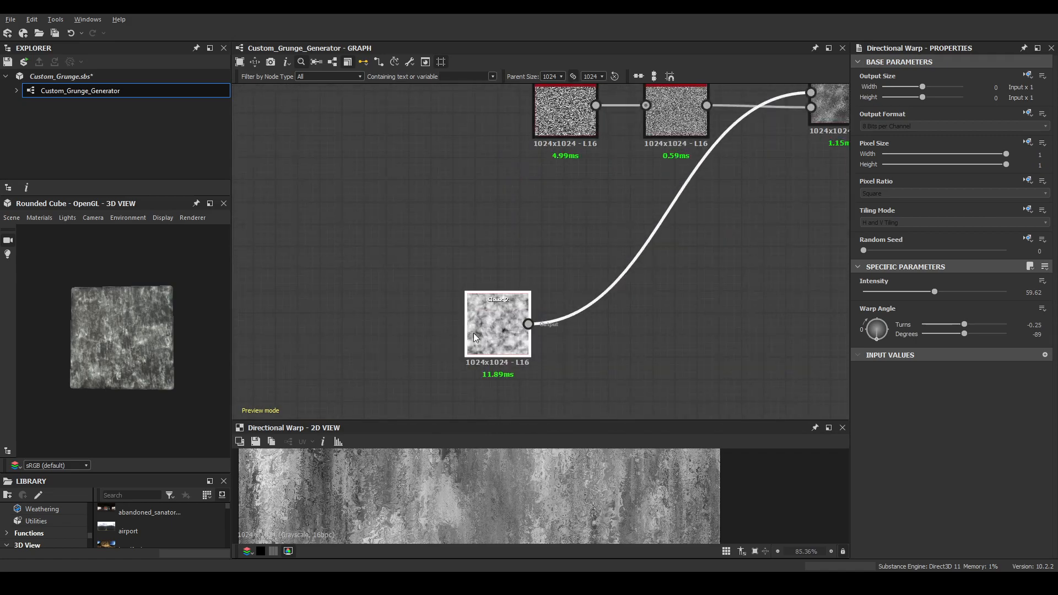
middle_click_drag(519, 329, 591, 323)
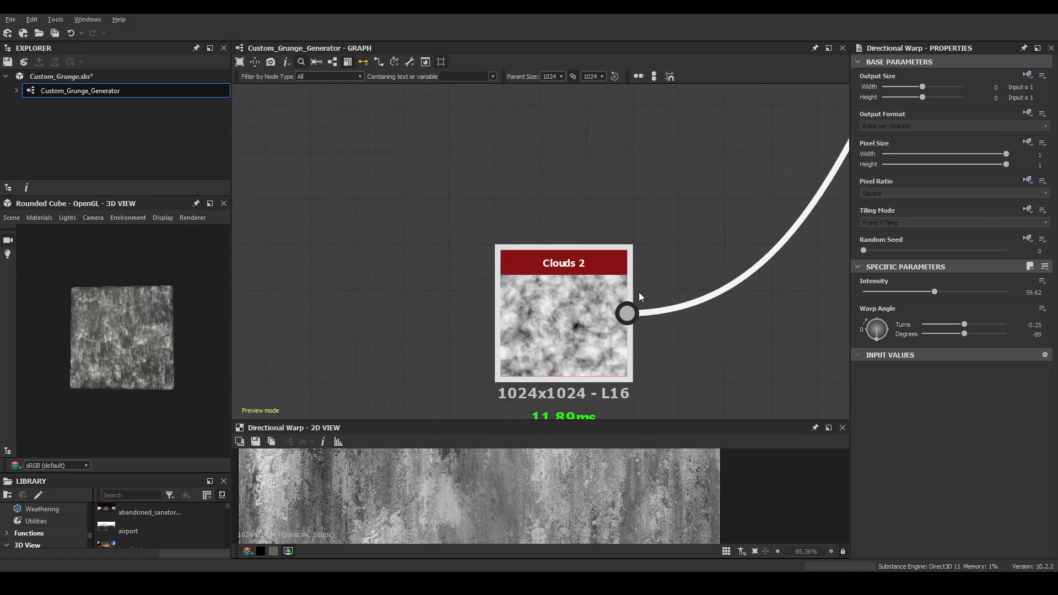
scroll(693, 221, "down", 5)
middle_click_drag(690, 131, 610, 250)
scroll(610, 251, "up", 6)
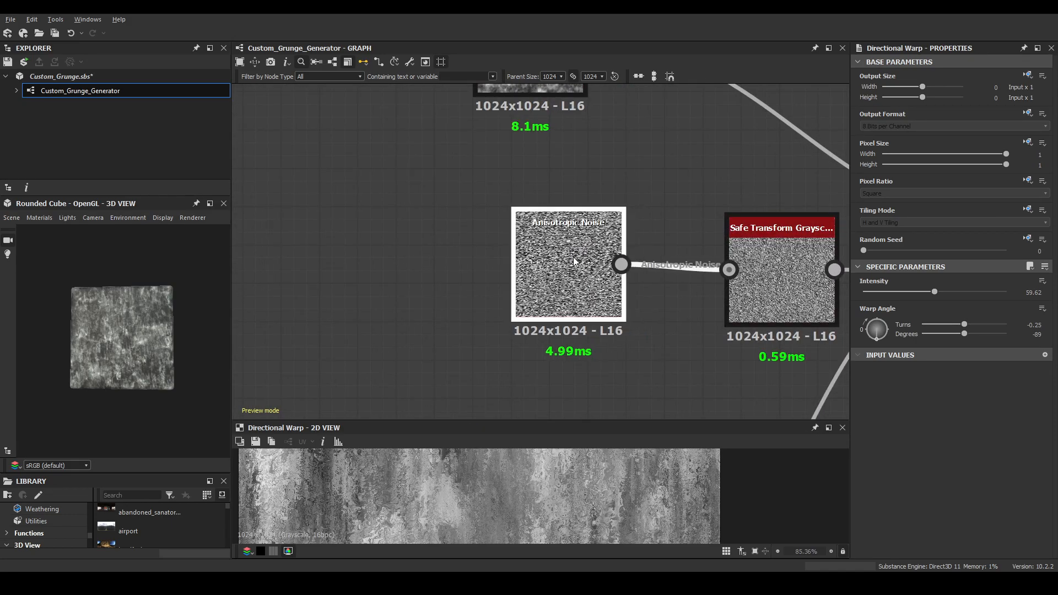
scroll(621, 184, "down", 4)
scroll(505, 256, "up", 3)
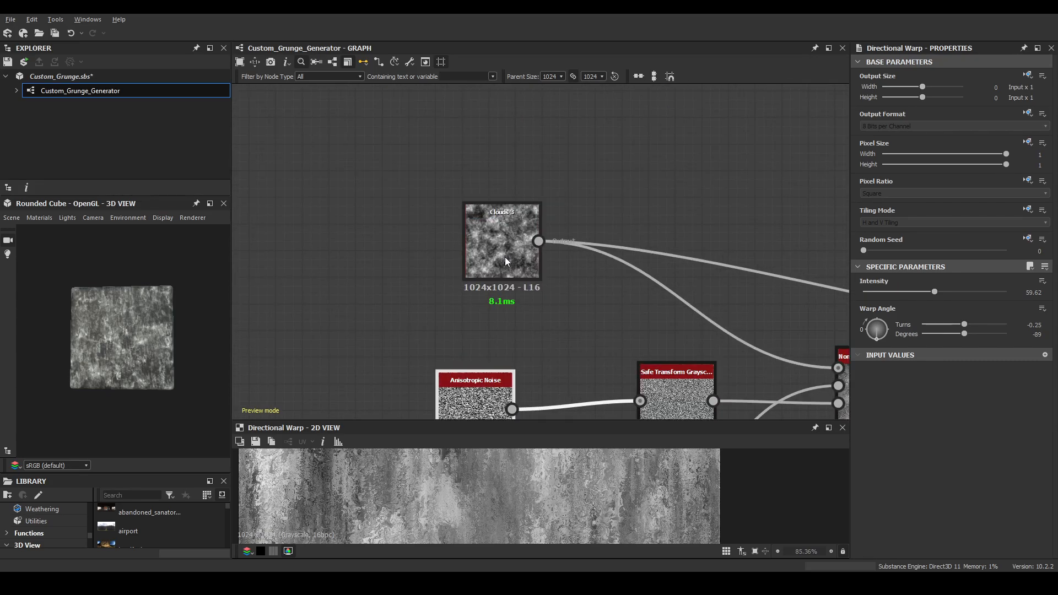
Preview the Clouds 3 node and show the Scratches Generator's parameters.
left_click(505, 256)
scroll(586, 239, "down", 3)
middle_click_drag(652, 243, 371, 167)
scroll(409, 180, "up", 5)
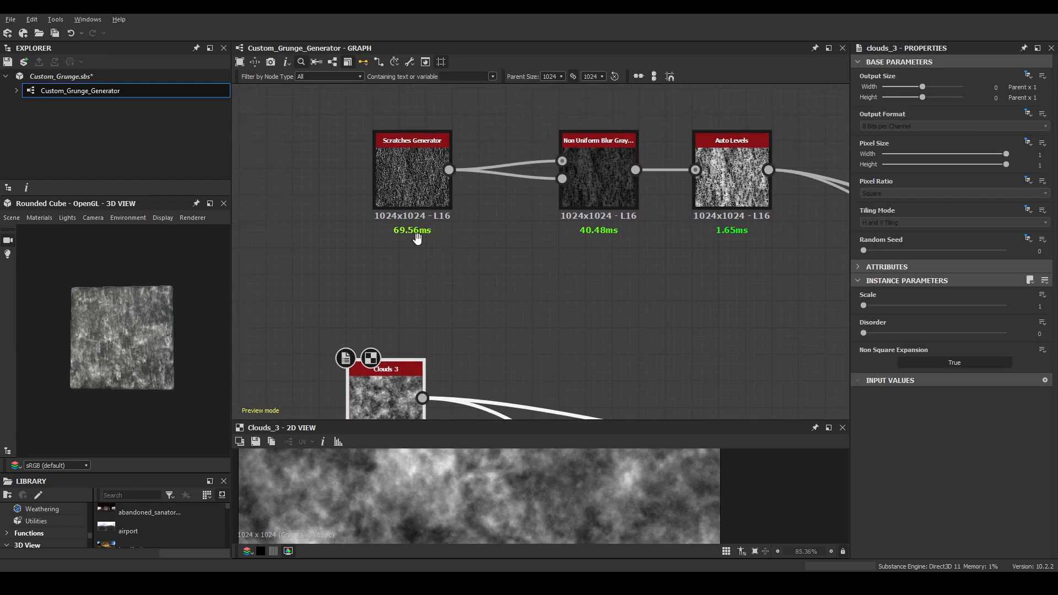
left_click_drag(409, 180, 393, 181)
Examine the Non Uniform Dir. Warp node that distorts Clouds 3, including its intensity and warp angle connections.
scroll(643, 270, "down", 4)
scroll(719, 318, "down", 2)
middle_click_drag(719, 319, 376, 228)
scroll(580, 272, "up", 2)
middle_click_drag(473, 303, 647, 275)
scroll(475, 276, "up", 5)
middle_click_drag(474, 277, 560, 270)
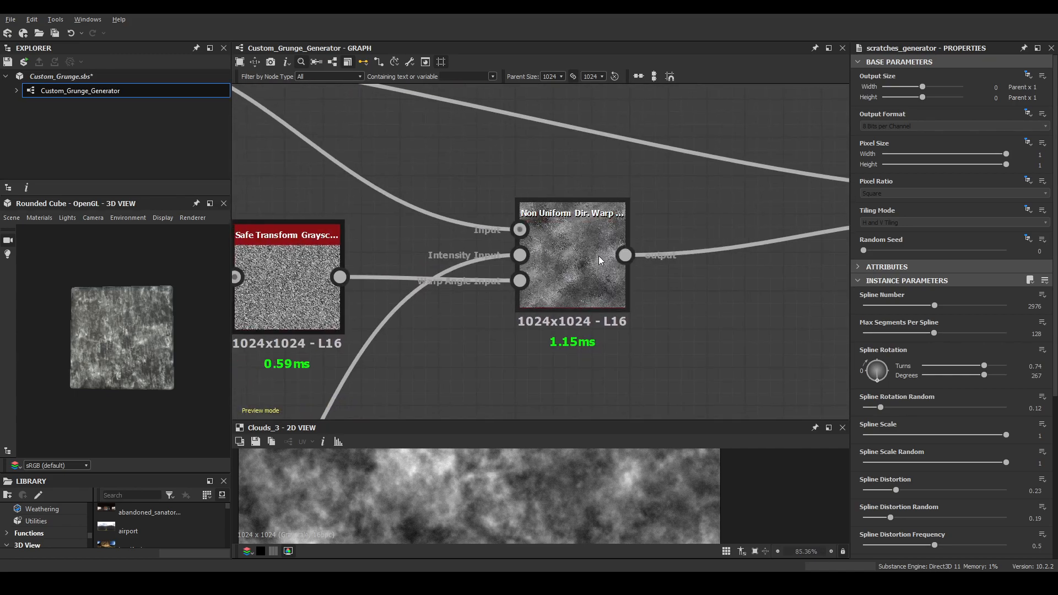
scroll(598, 255, "up", 2)
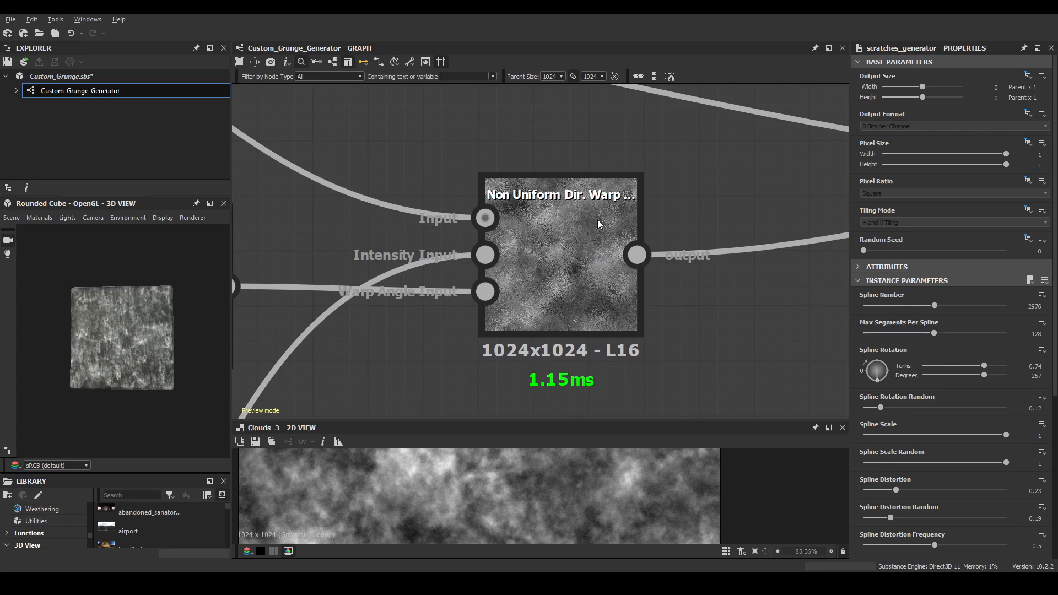
Preview the first Blend node, which combines Clouds 3 with its warped version, and check its settings.
scroll(592, 221, "down", 5)
scroll(662, 215, "up", 2)
scroll(571, 237, "up", 3)
left_click(577, 242)
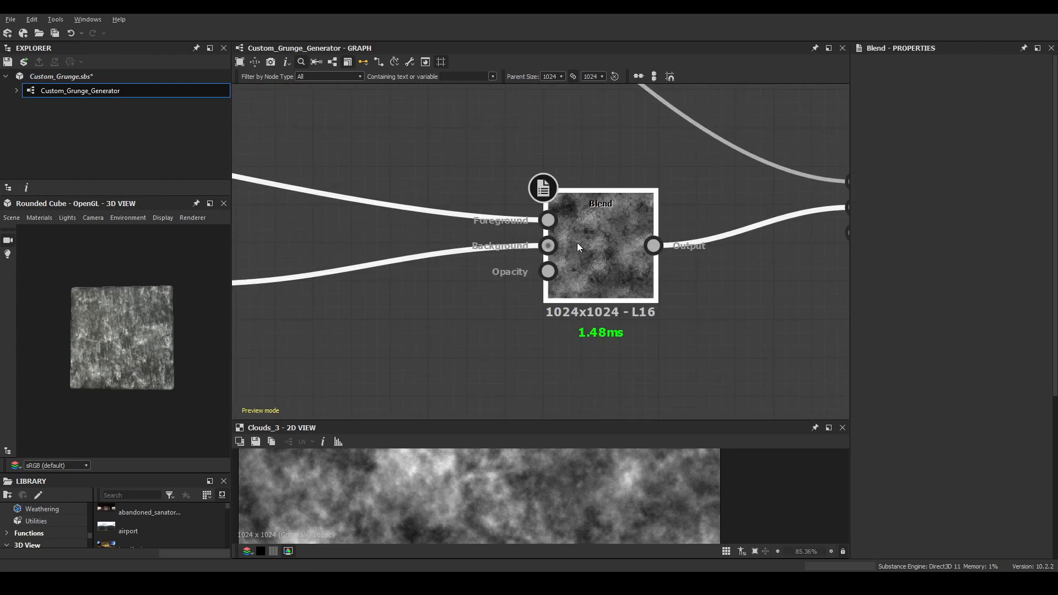
double_click(577, 242)
Preview the recreated network's Warp node, followed by its final Directional Warp.
scroll(725, 216, "down", 5)
middle_click_drag(731, 216, 356, 240)
scroll(617, 218, "up", 2)
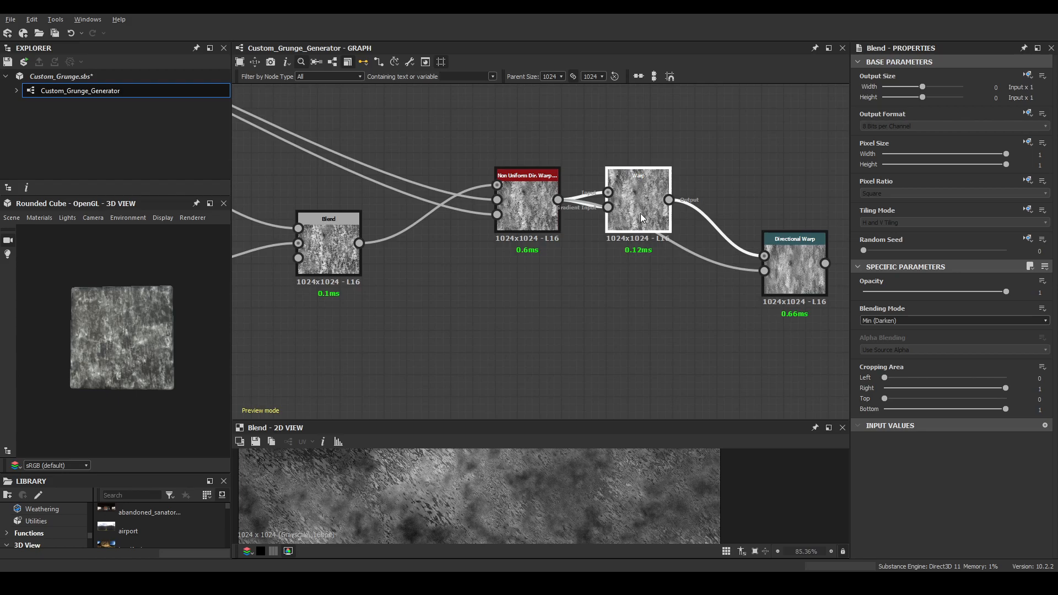
double_click(640, 213)
double_click(789, 279)
scroll(606, 490, "down", 6)
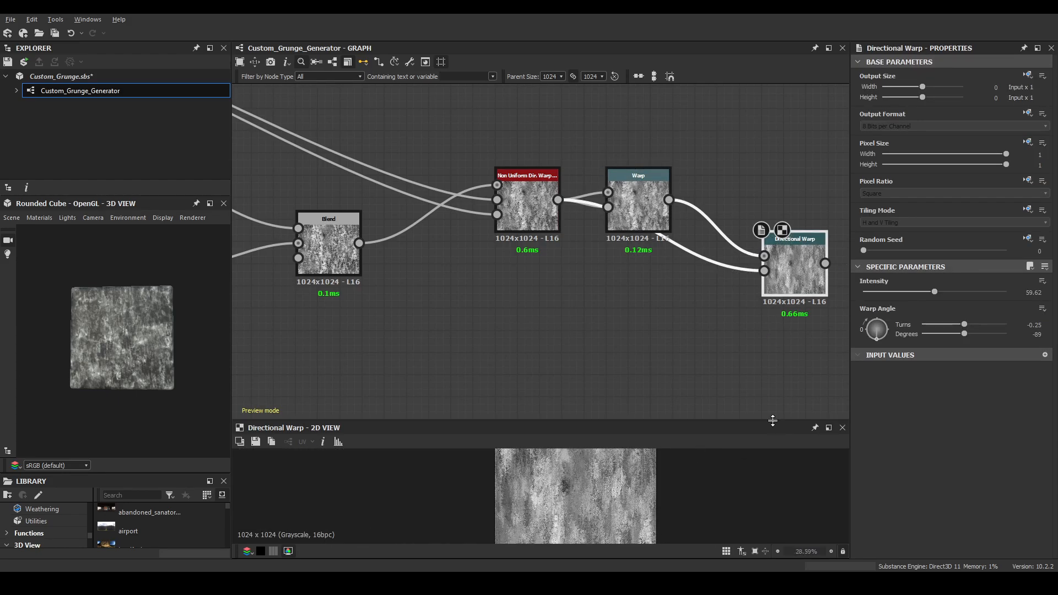
Enlarge the 2D preview area and inspect the final Directional Warp texture at different magnifications.
left_click_drag(773, 420, 744, 276)
scroll(564, 404, "up", 5)
scroll(564, 403, "down", 2)
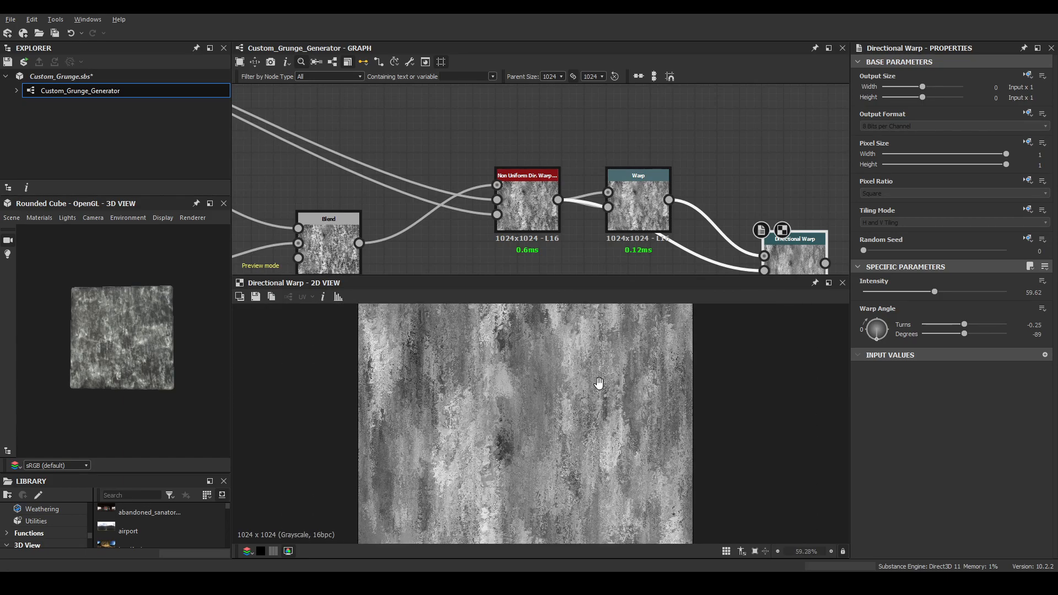
scroll(594, 398, "up", 4)
scroll(614, 390, "down", 2)
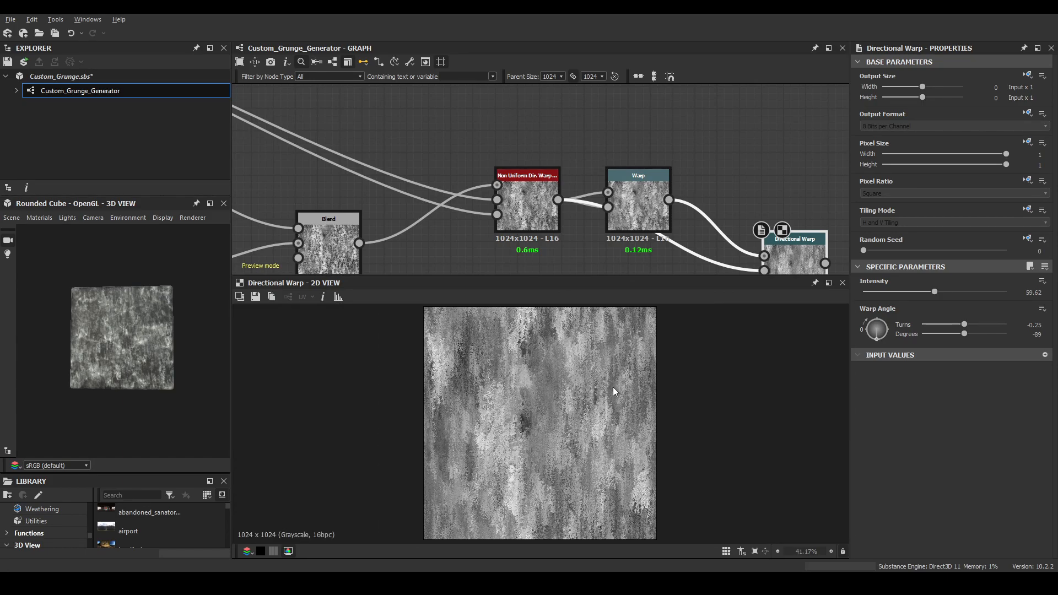
Find the existing grunge network with a Gradient Map, and preview its Gradient Map and 3D Perlin Noise nodes.
scroll(730, 216, "down", 10)
middle_click_drag(708, 222, 600, 220)
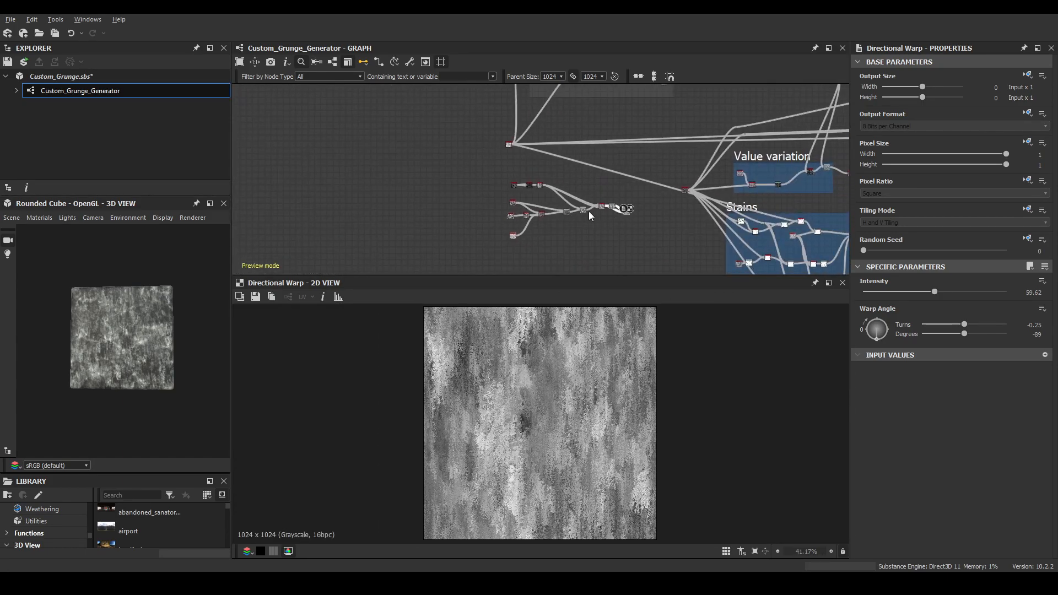
scroll(623, 213, "up", 1)
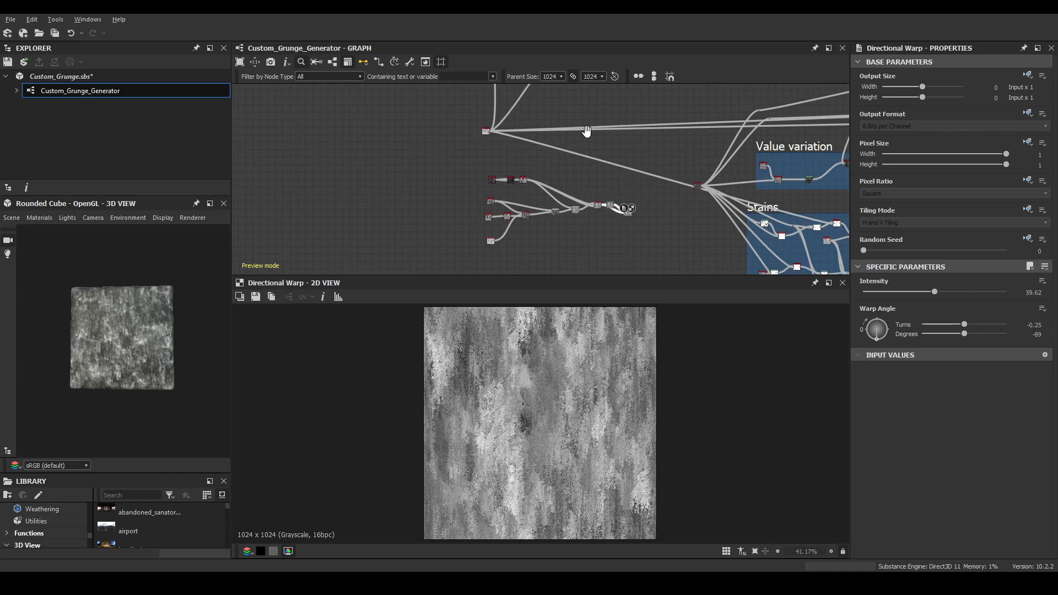
middle_click_drag(588, 137, 579, 212)
middle_click_drag(687, 101, 643, 219)
scroll(645, 221, "up", 5)
middle_click_drag(430, 178, 633, 218)
scroll(498, 187, "up", 1)
scroll(496, 189, "up", 6)
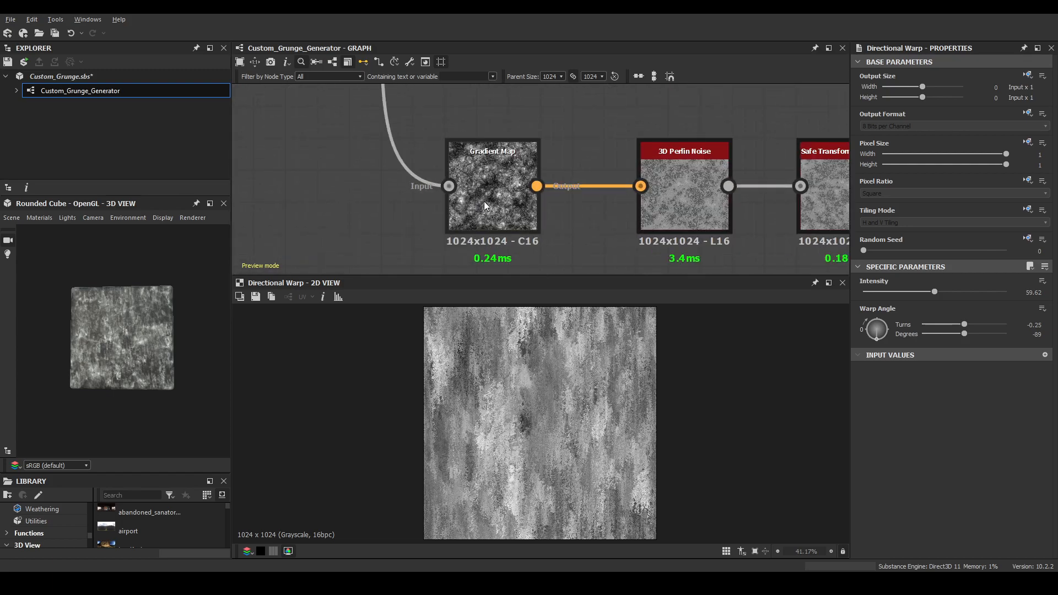
double_click(484, 201)
double_click(700, 193)
Preview the Safe Transform Grayscale after the 3D Perlin Noise and the Non Uniform Dir. Warp node it feeds.
middle_click_drag(843, 196, 594, 202)
double_click(593, 203)
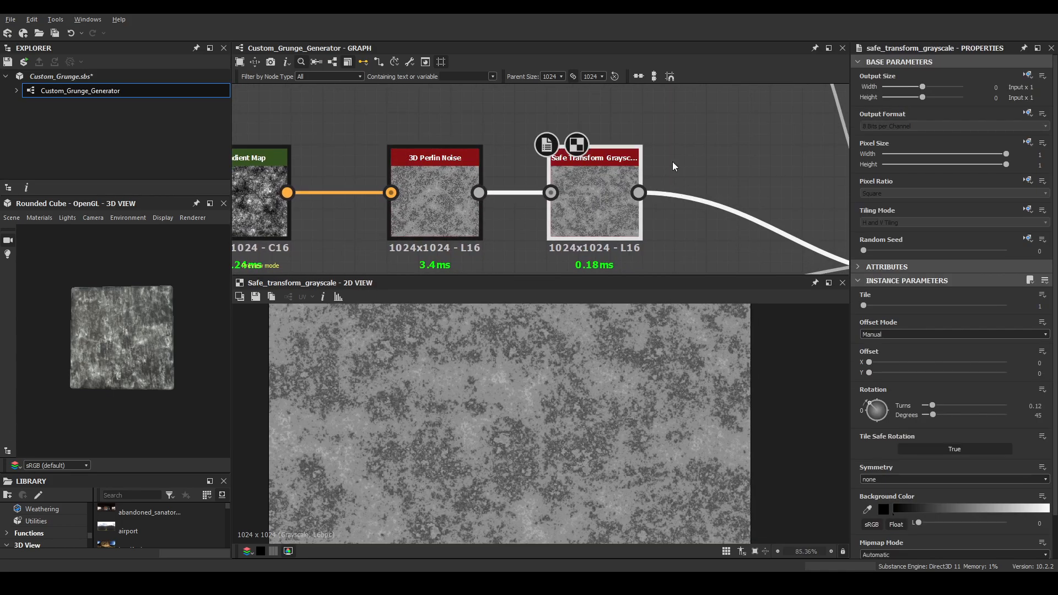
scroll(672, 161, "down", 4)
middle_click_drag(758, 166, 603, 203)
double_click(634, 237)
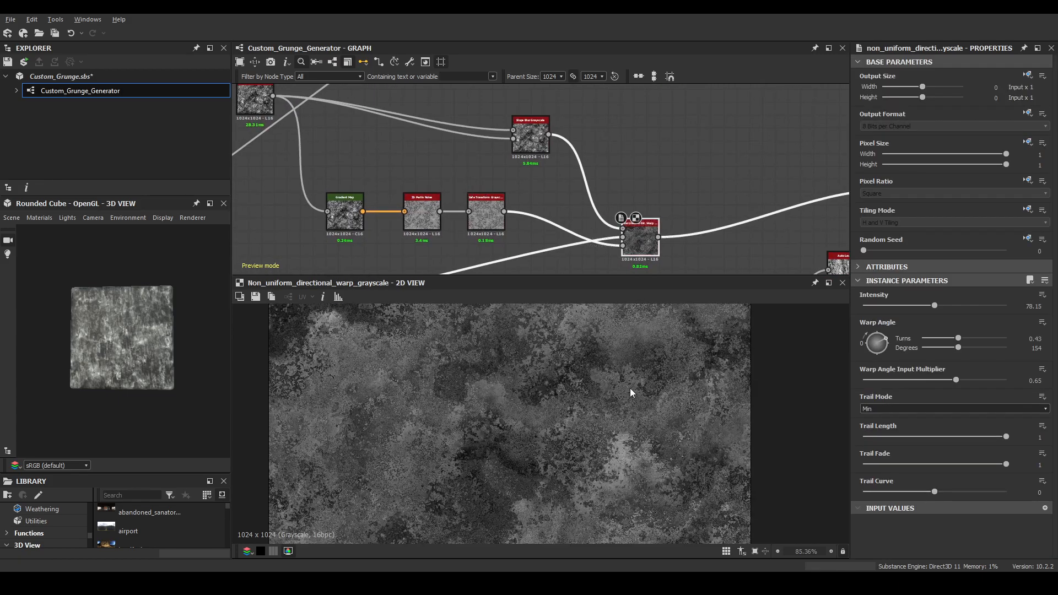
Compare the Non Uniform Dir. Warp texture with the Slope Blur Grayscale node that feeds it.
scroll(601, 404, "up", 3)
scroll(612, 404, "down", 4)
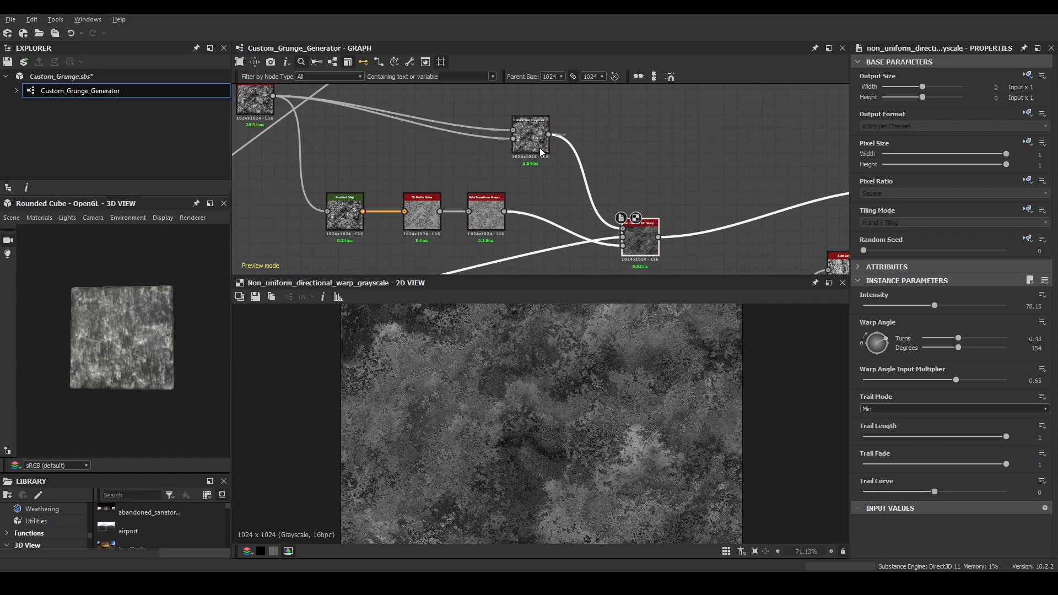
double_click(540, 148)
double_click(639, 227)
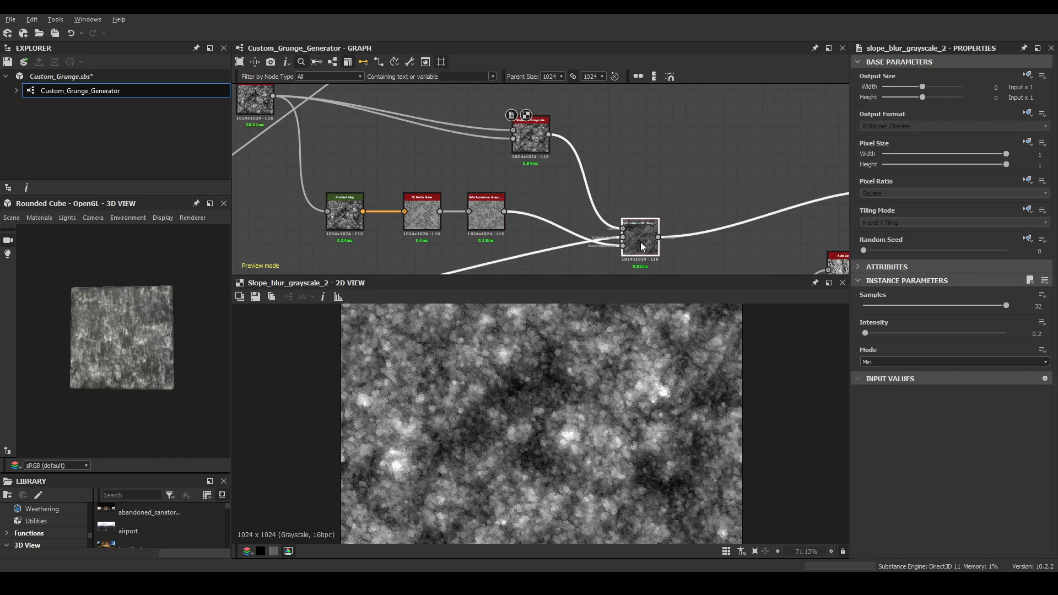
Preview the same network's Auto Levels node and the two Non Uniform Dir. Warp nodes that follow it.
middle_click_drag(702, 190, 386, 134)
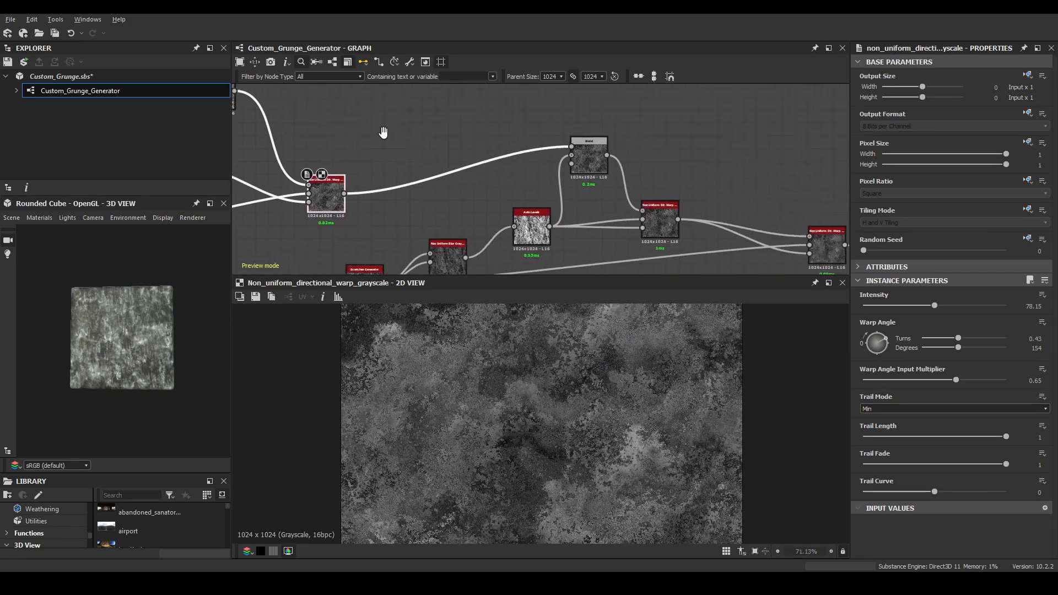
double_click(532, 231)
middle_click_drag(598, 210, 575, 144)
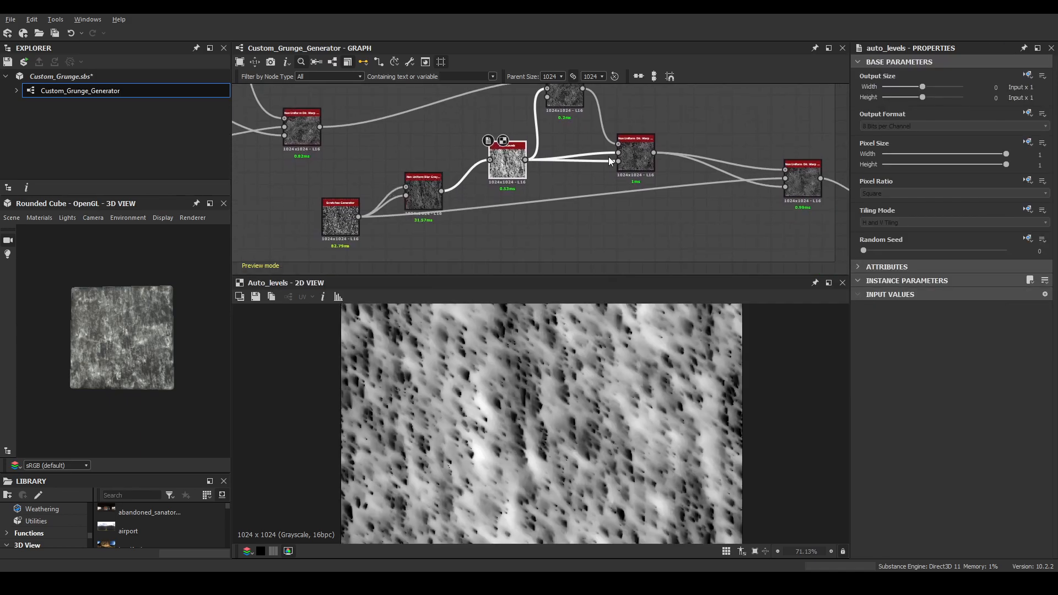
double_click(633, 151)
double_click(806, 185)
middle_click_drag(802, 181, 647, 187)
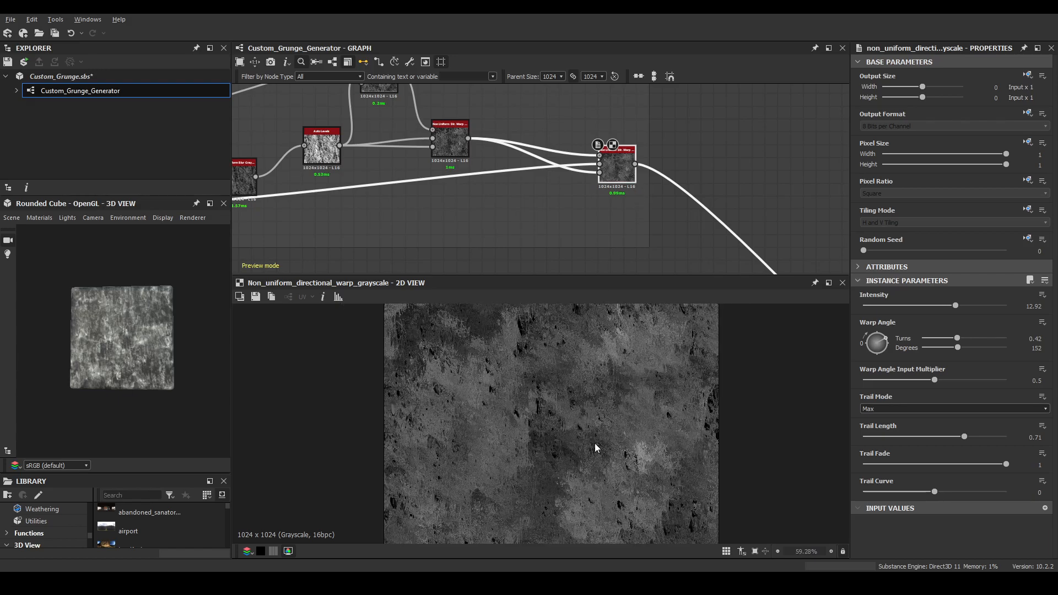
scroll(597, 445, "up", 2)
scroll(567, 432, "down", 4)
scroll(650, 168, "down", 4)
Preview the final Non Uniform Dir. Warp of the next grunge network above and inspect its texture up close.
mouse_move(590, 142)
middle_mouse_down()
mouse_move(586, 130)
mouse_move(643, 263)
middle_mouse_up()
middle_click_drag(626, 122, 678, 240)
middle_click_drag(678, 166, 391, 211)
double_click(589, 188)
scroll(524, 395, "up", 3)
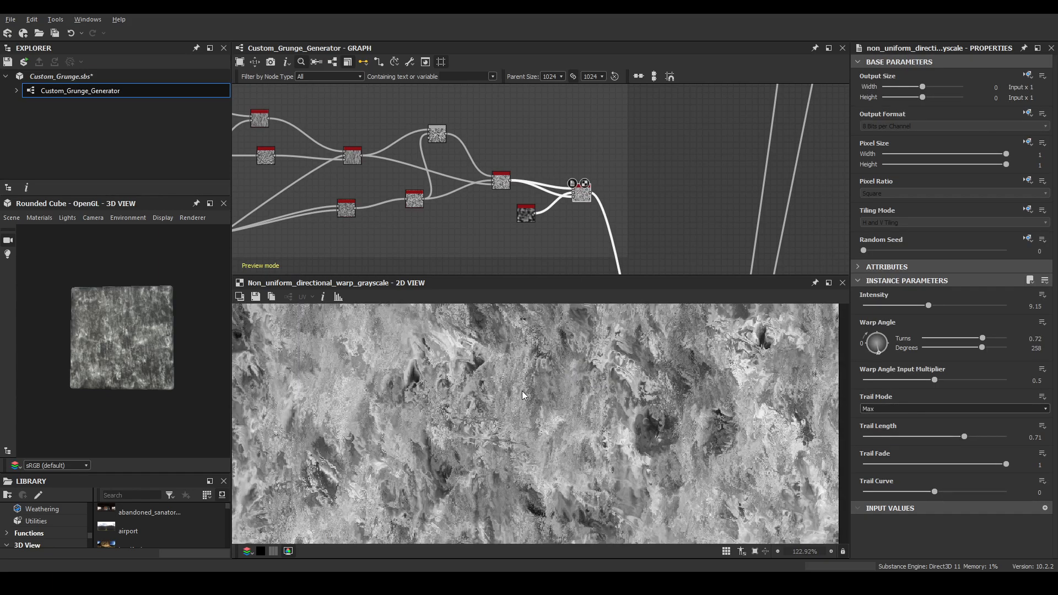
scroll(622, 383, "down", 1)
scroll(620, 126, "down", 2)
Preview the final Non Uniform Dir. Warp of Base grunge 2 and fit its whole texture in the 2D preview.
middle_click_drag(620, 126, 614, 270)
middle_click_drag(772, 99, 600, 216)
scroll(594, 210, "up", 1)
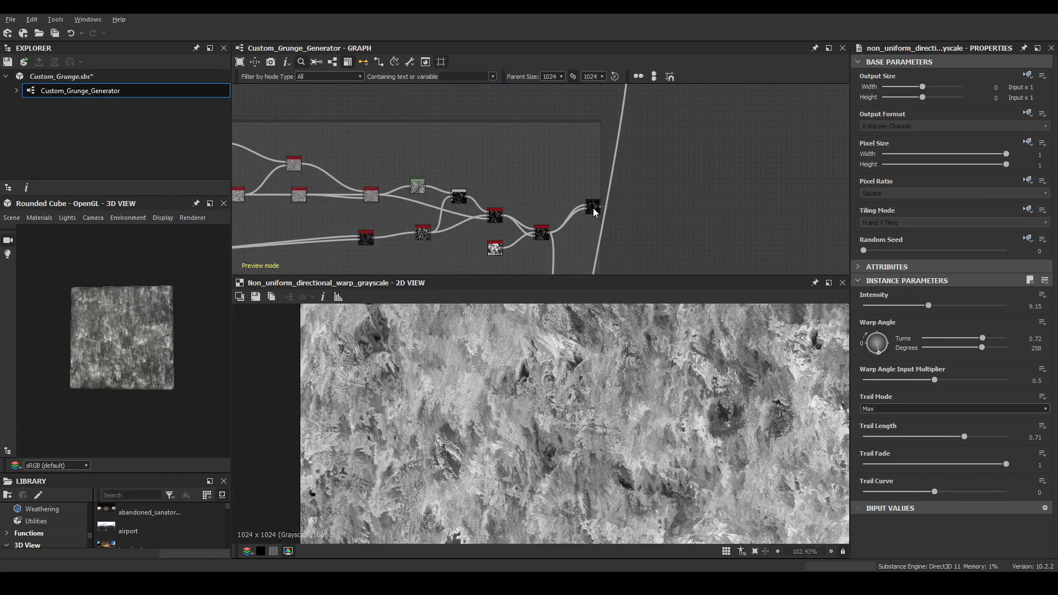
double_click(537, 235)
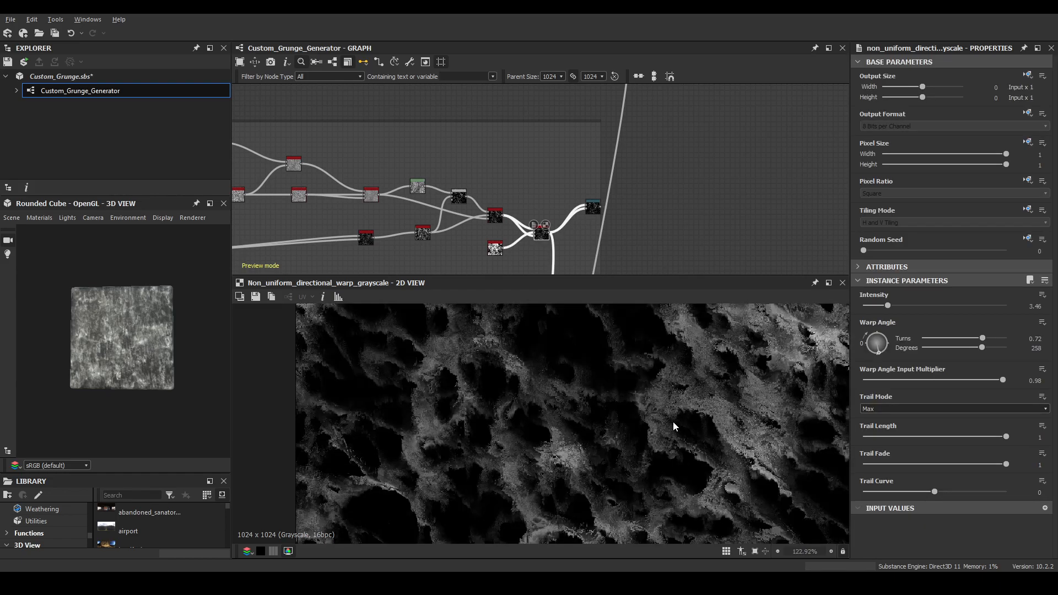
scroll(673, 423, "down", 1)
middle_click_drag(574, 442, 666, 487)
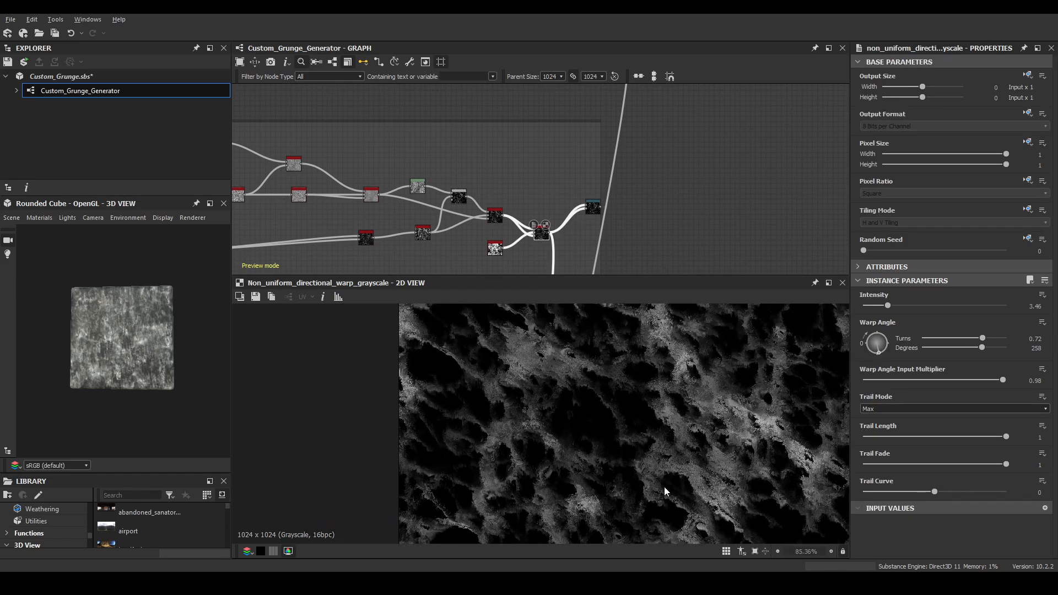
key("f")
scroll(372, 221, "down", 3)
Trace Base grunge 2 from its first nodes and preview the Non Uniform Dir. Warp fed by the Safe Transform Grayscale.
middle_click_drag(365, 224, 590, 204)
scroll(589, 205, "up", 3)
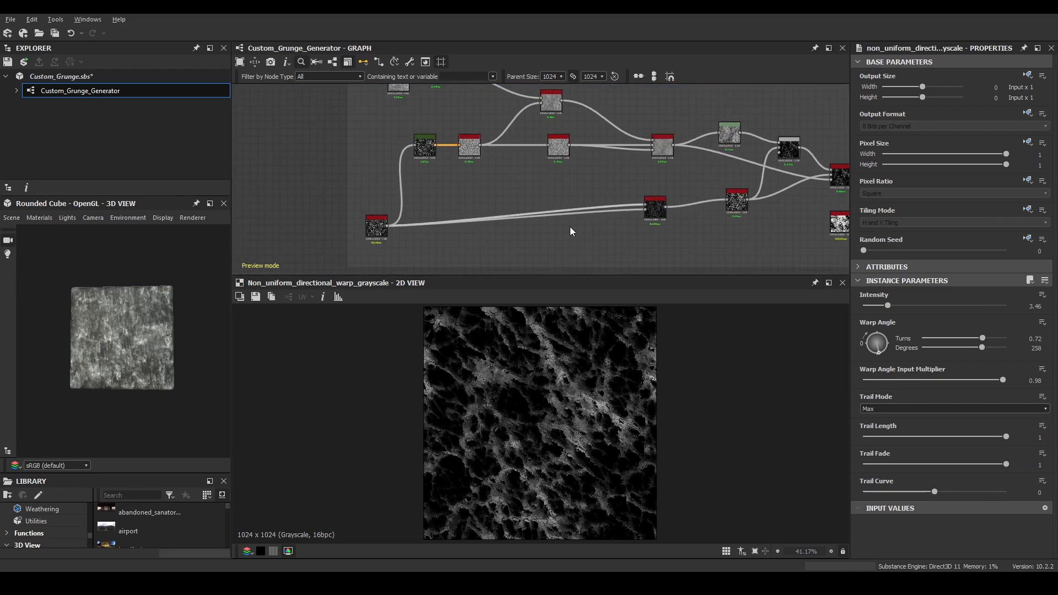
middle_click_drag(493, 154, 526, 243)
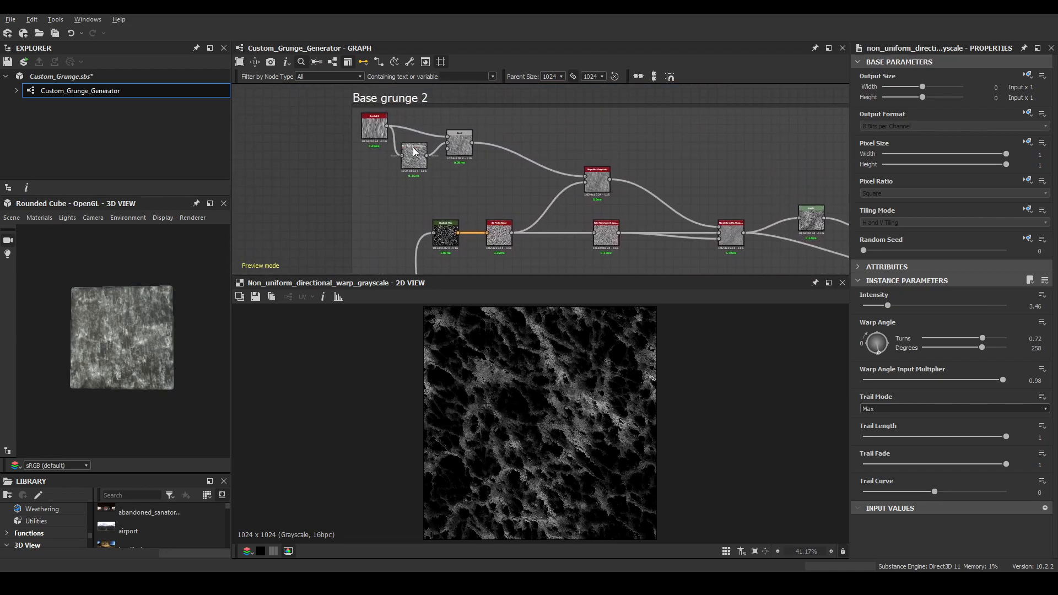
scroll(408, 146, "up", 3)
scroll(588, 237, "down", 2)
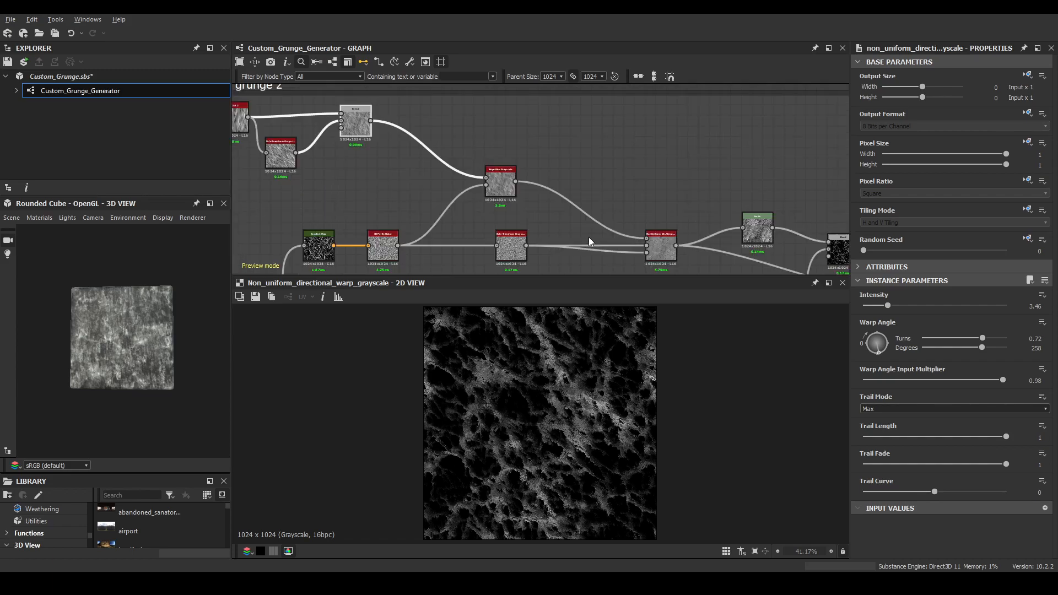
middle_click_drag(589, 238, 527, 196)
scroll(481, 207, "up", 3)
middle_click_drag(404, 215, 550, 207)
middle_click_drag(750, 208, 527, 209)
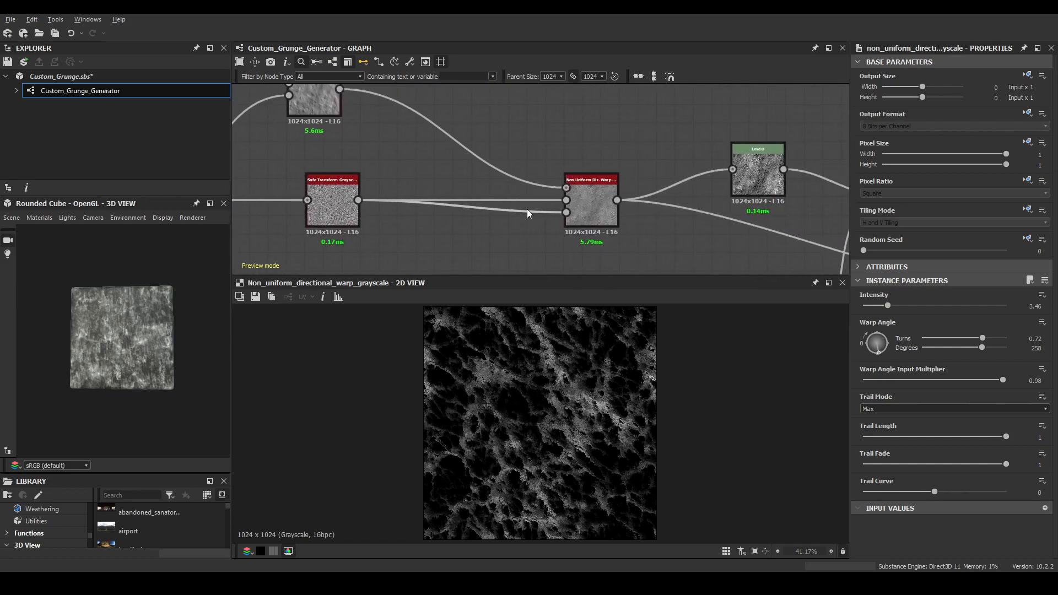
scroll(567, 197, "up", 4)
double_click(597, 208)
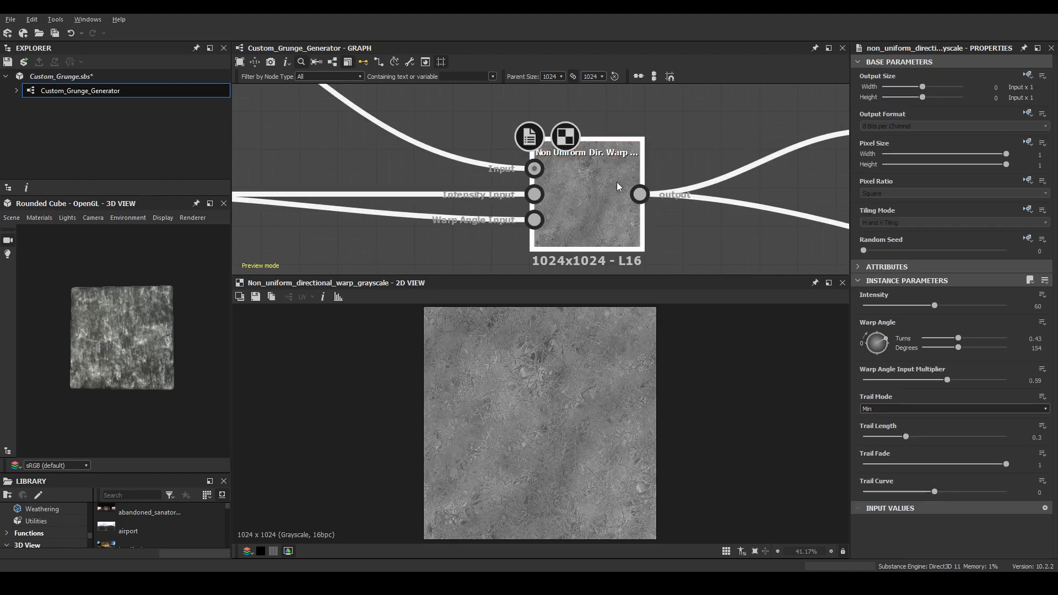
Examine the Slope Blur Grayscale in Base grunge 2 and the Gradient Map and 3D noise chain connected to it.
scroll(617, 182, "down", 5)
middle_click_drag(546, 146, 656, 200)
middle_click_drag(585, 191, 691, 232)
scroll(643, 222, "up", 3)
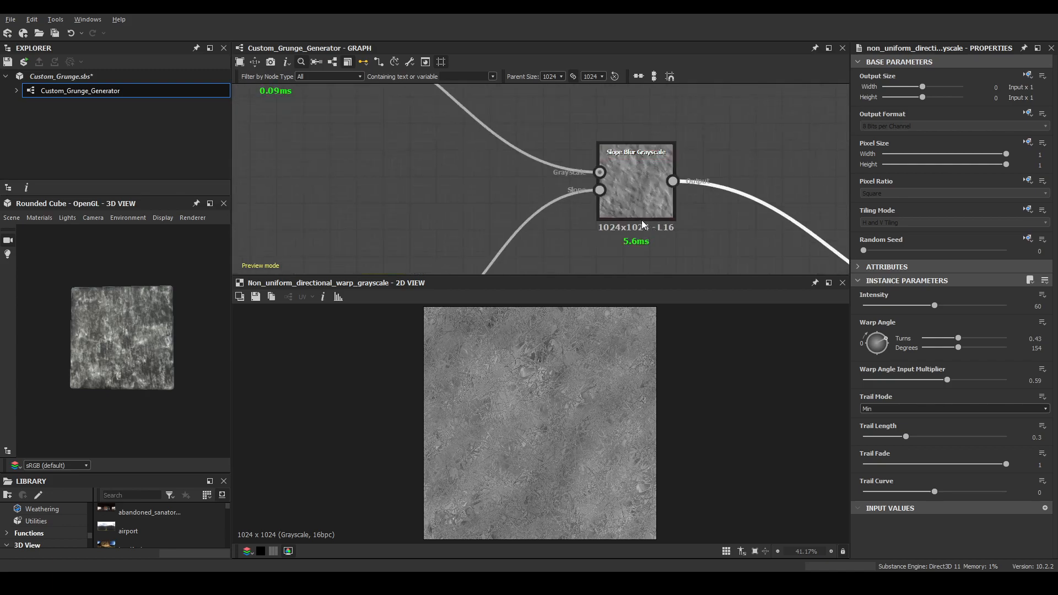
scroll(661, 217, "down", 3)
middle_click_drag(702, 225, 588, 140)
scroll(587, 187, "up", 1)
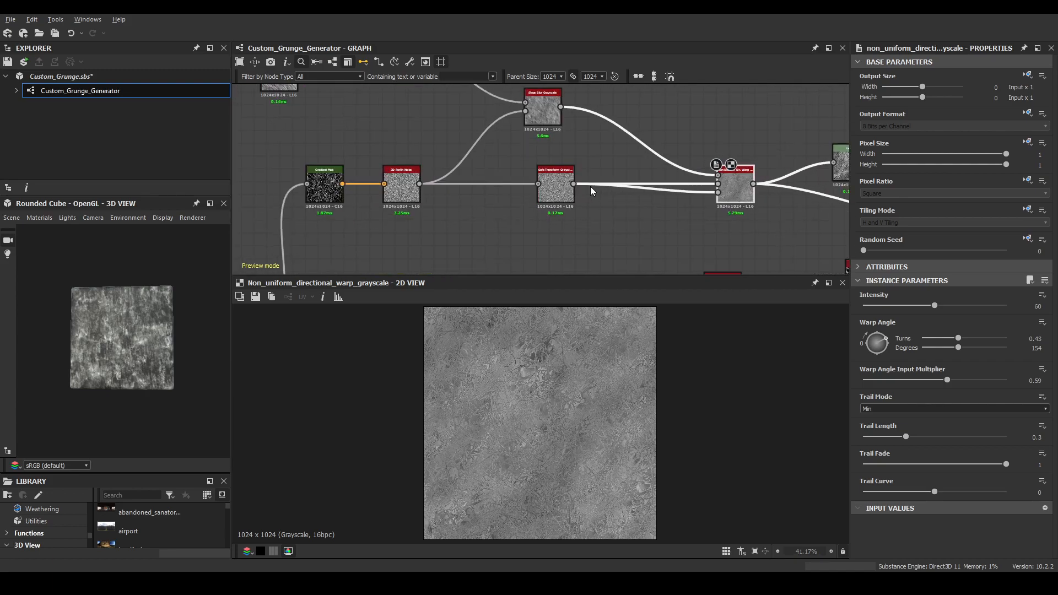
Preview Base grunge 2's Non Uniform Dir. Warp after the Blend, followed by the final warp at higher magnification.
middle_click_drag(693, 190, 708, 130)
scroll(714, 183, "up", 5)
double_click(714, 183)
scroll(714, 183, "down", 3)
middle_click_drag(714, 183, 577, 190)
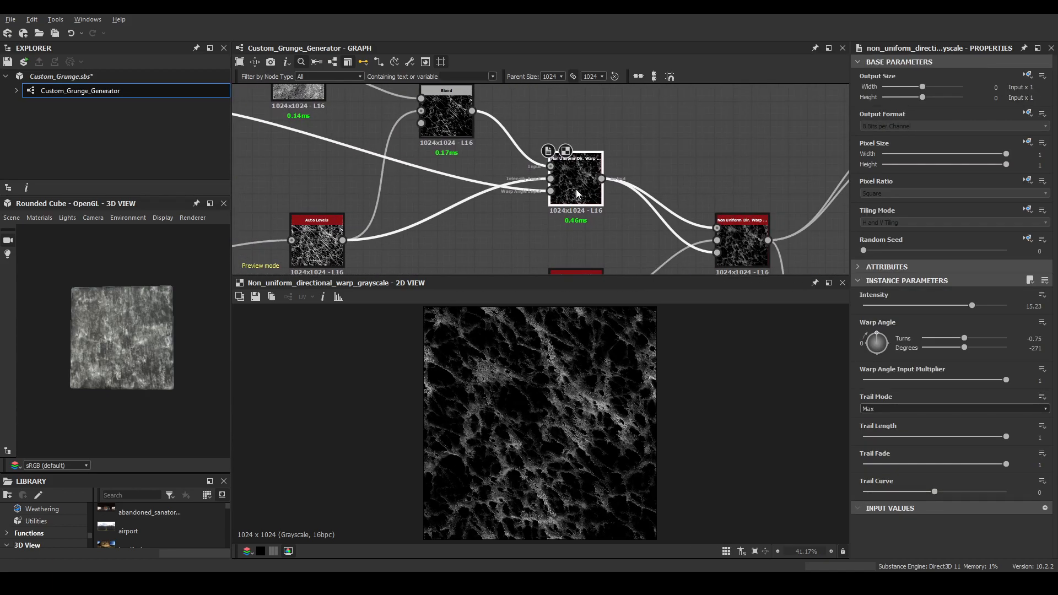
double_click(742, 246)
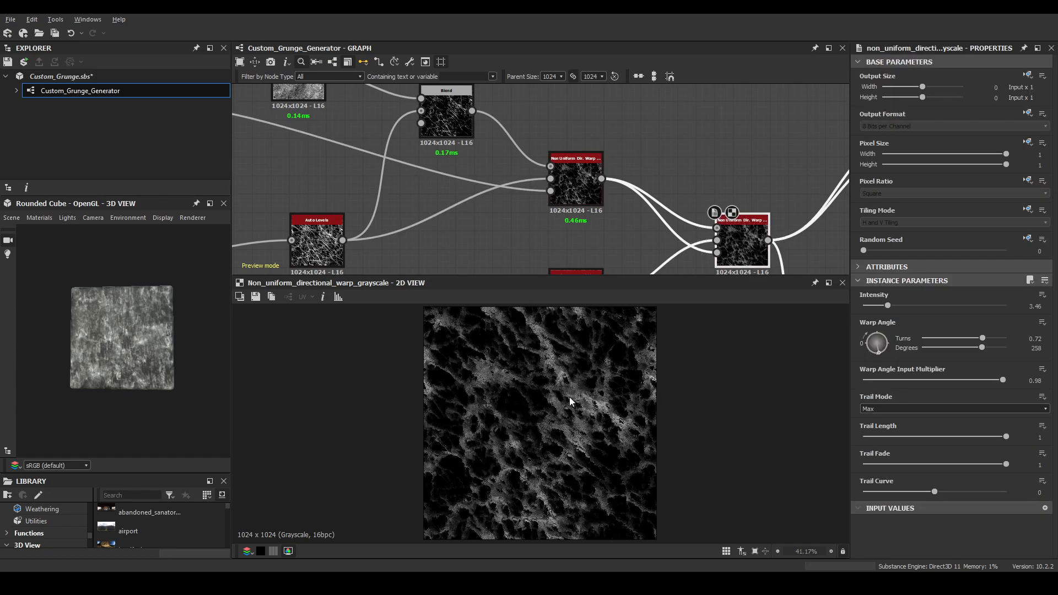
scroll(572, 402, "up", 5)
middle_click_drag(602, 180, 548, 136)
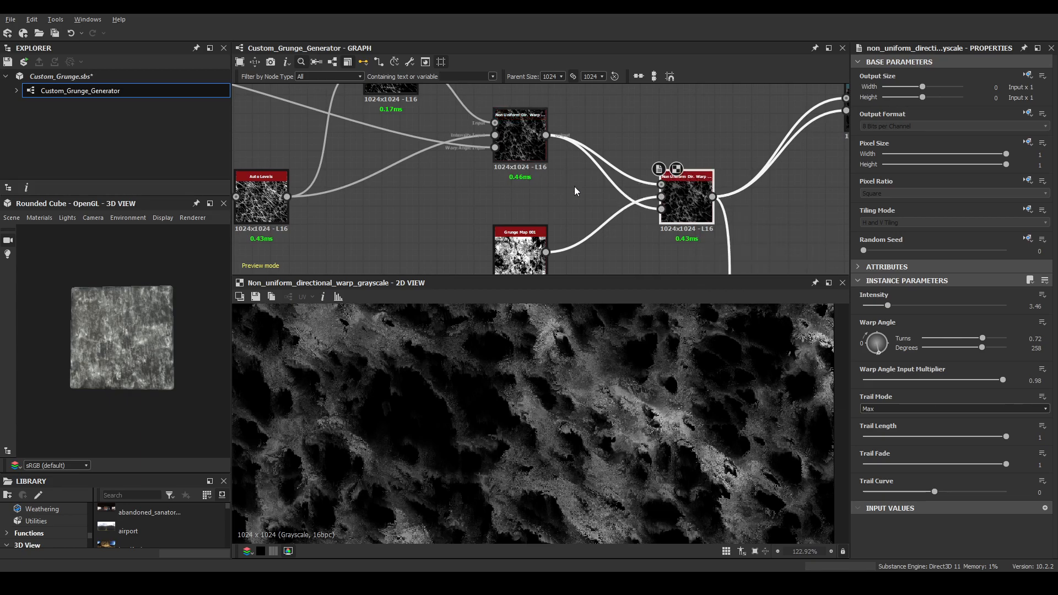
Find the Base grunge 1 network and preview its Scratches Generator node.
scroll(548, 172, "down", 3)
middle_click_drag(430, 185, 640, 206)
scroll(640, 198, "down", 5)
middle_click_drag(611, 150, 558, 321)
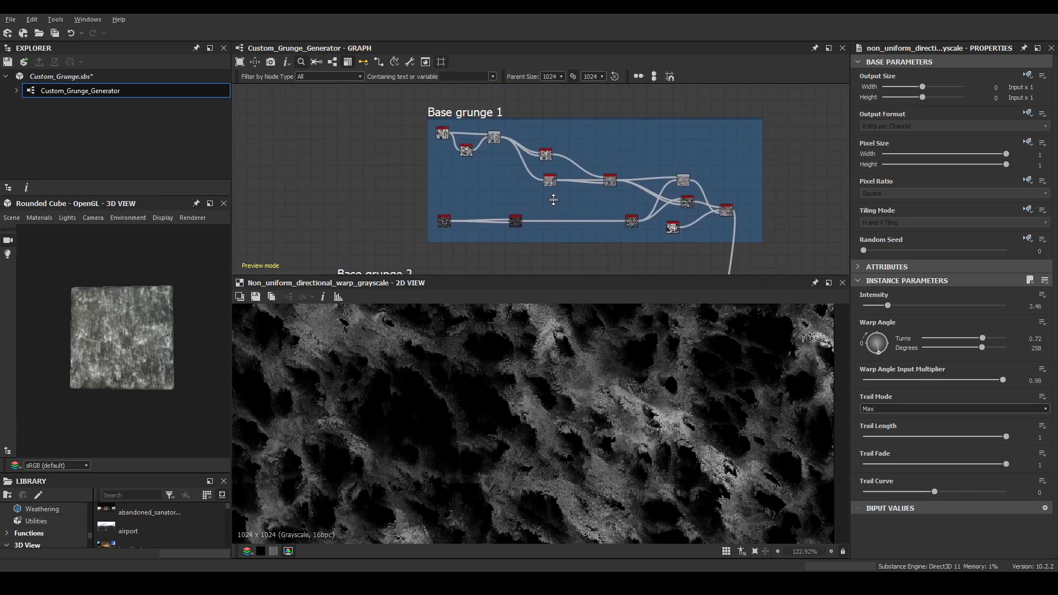
scroll(456, 220, "up", 5)
double_click(421, 223)
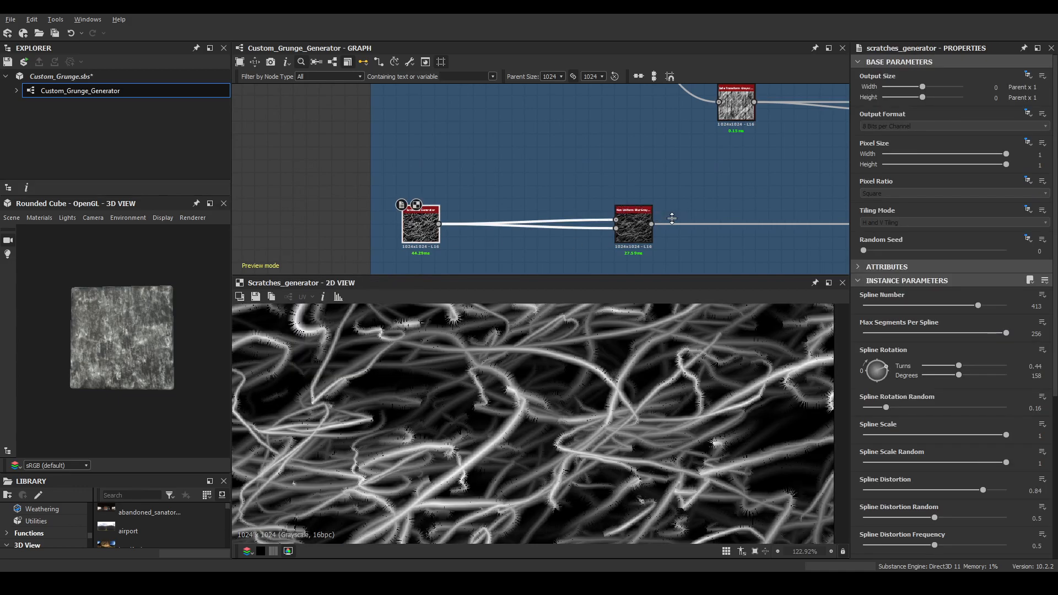
Preview Base grunge 1's Auto Levels node and examine the Non Uniform Blur Grayscale that feeds it.
scroll(696, 231, "down", 5)
scroll(632, 223, "up", 1)
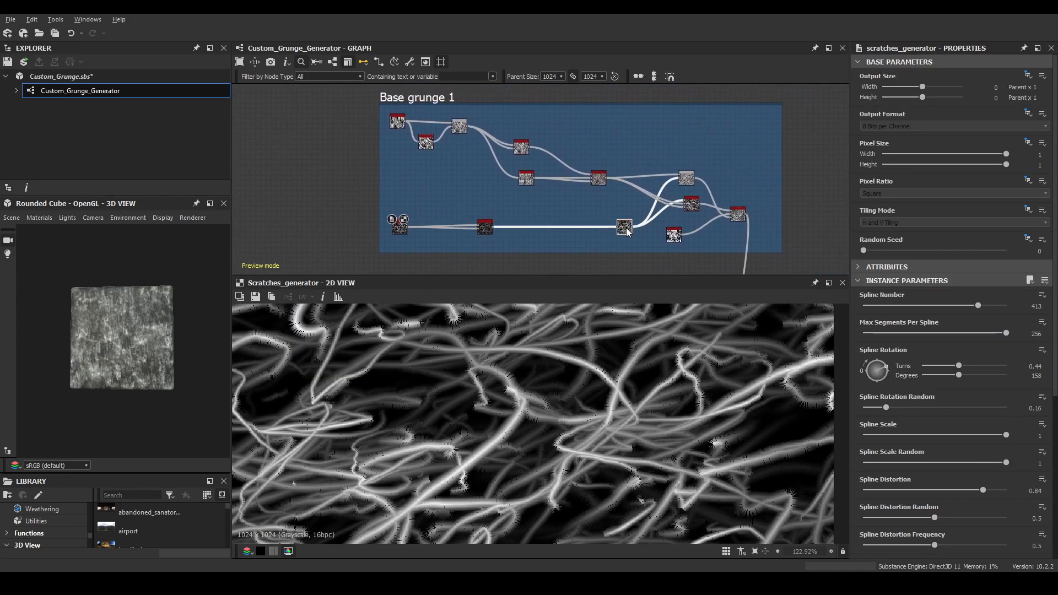
double_click(626, 227)
scroll(626, 227, "up", 5)
scroll(626, 227, "up", 3)
scroll(645, 214, "down", 5)
middle_click_drag(692, 200, 746, 194)
scroll(438, 213, "up", 5)
double_click(359, 214)
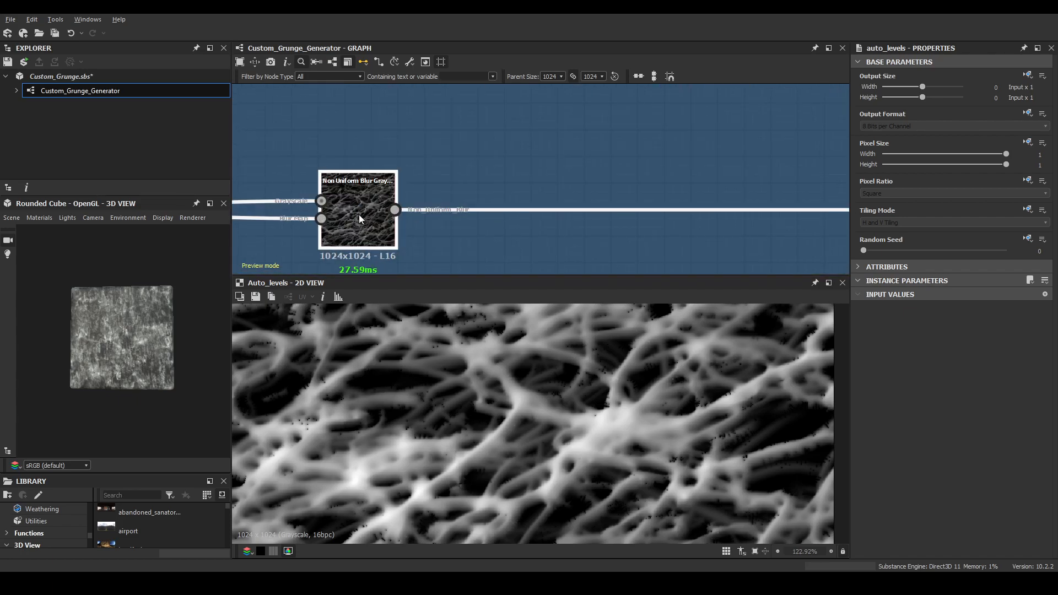
Preview the Non Uniform Dir. Warp fed by the Auto Levels in Base grunge 1.
scroll(560, 418, "down", 3)
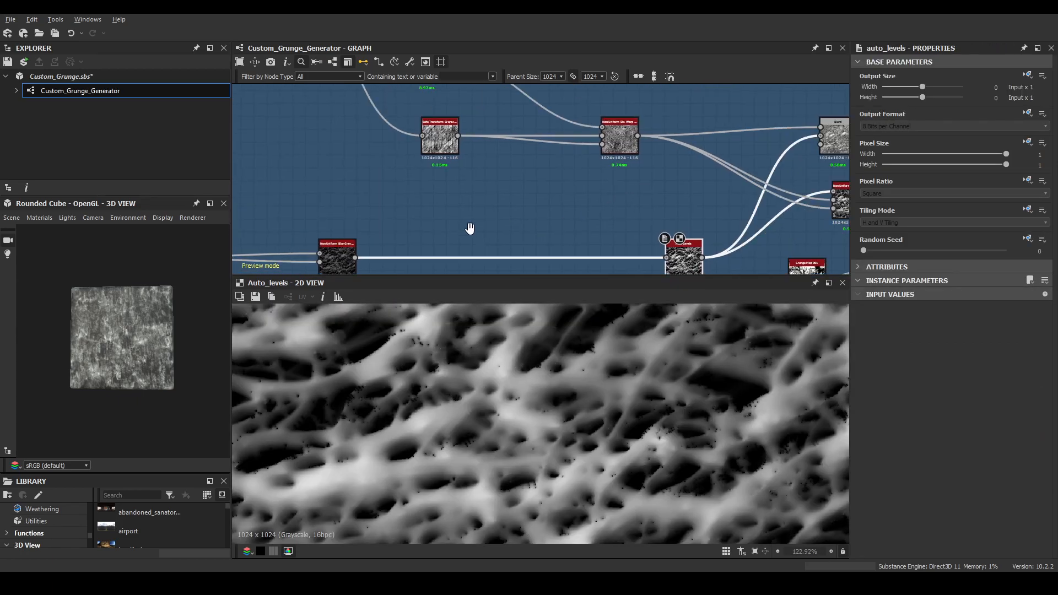
scroll(543, 196, "up", 1)
double_click(610, 252)
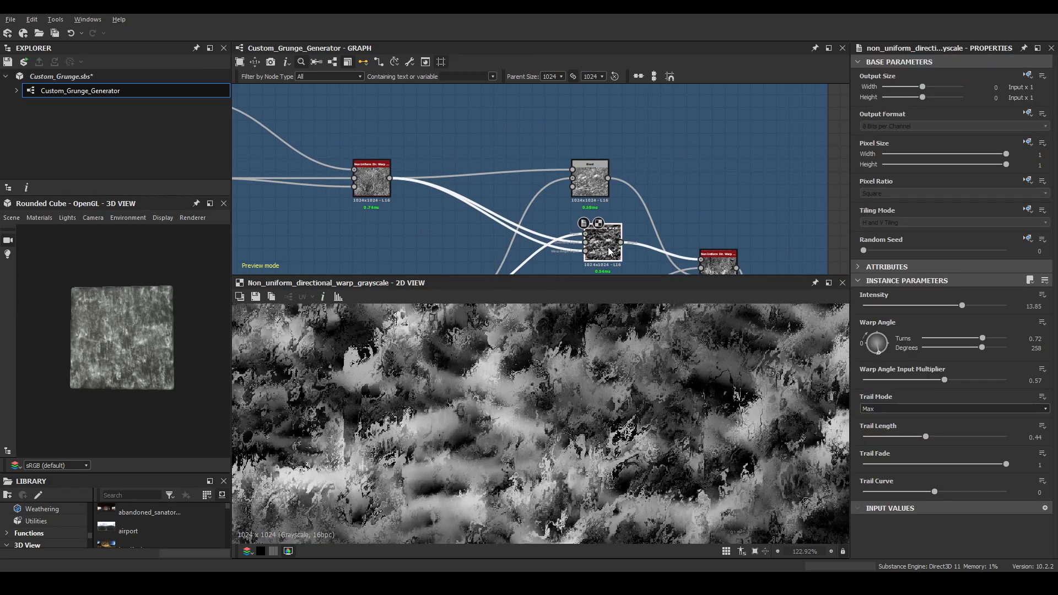
scroll(559, 427, "down", 4)
middle_click_drag(571, 171, 795, 65)
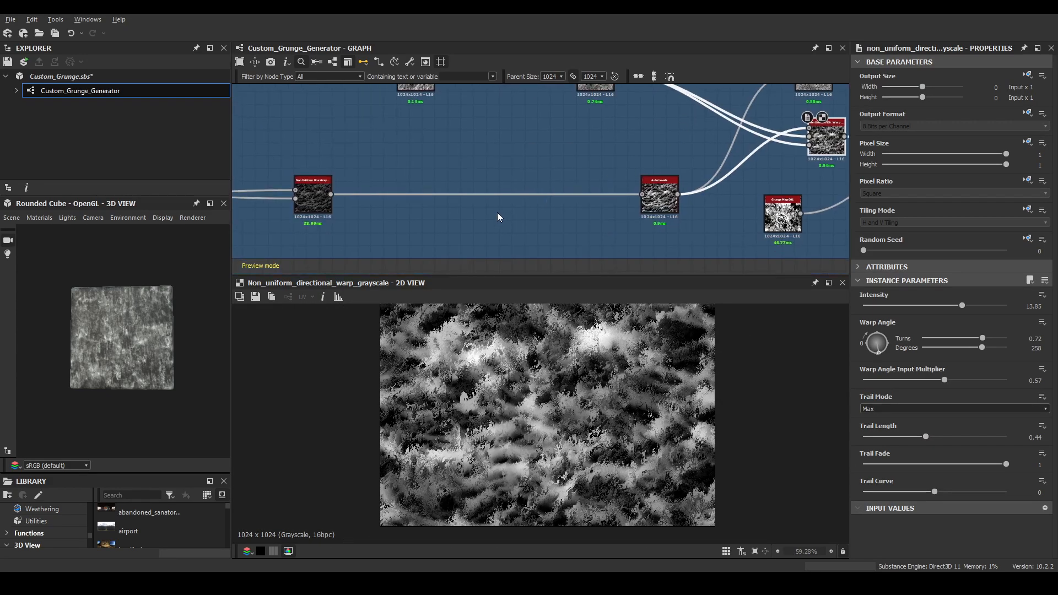
Compare Base grunge 1's Auto Levels texture with the result of the Non Uniform Dir. Warp it feeds.
double_click(660, 202)
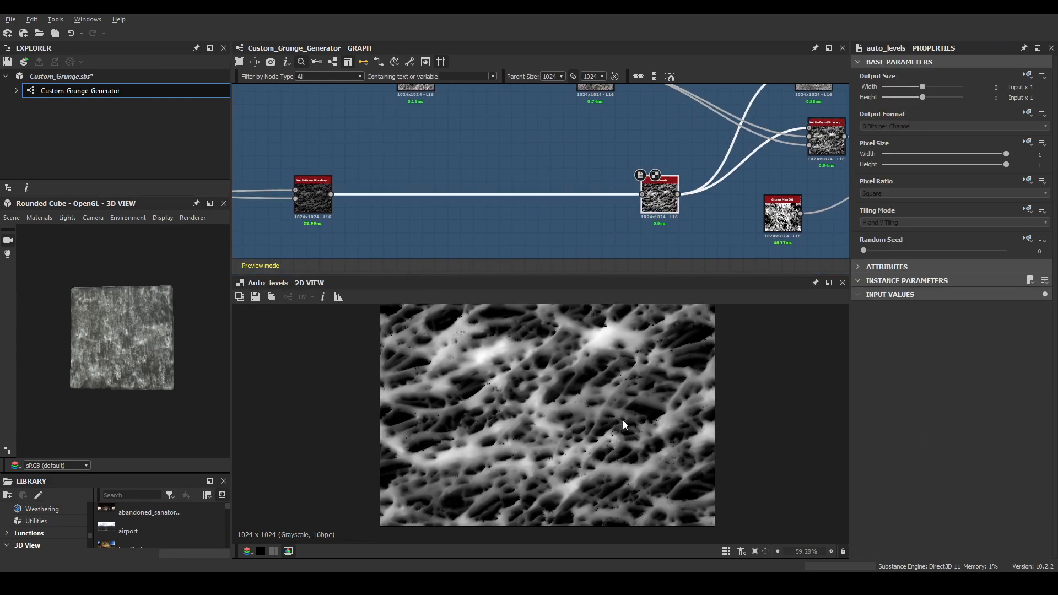
scroll(623, 420, "up", 3)
scroll(623, 420, "down", 1)
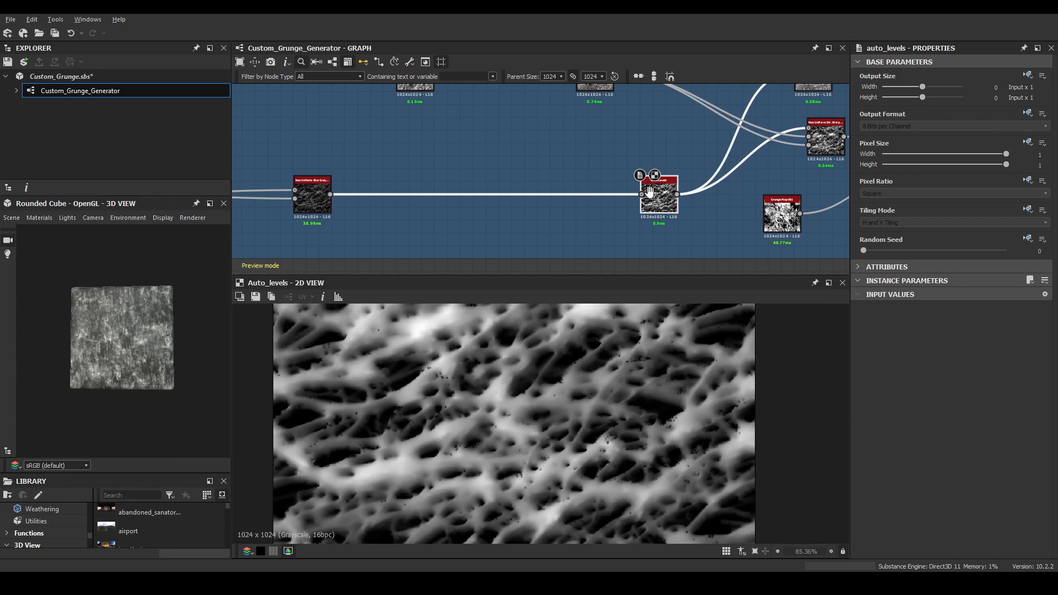
middle_click_drag(676, 184, 457, 270)
scroll(614, 227, "up", 3)
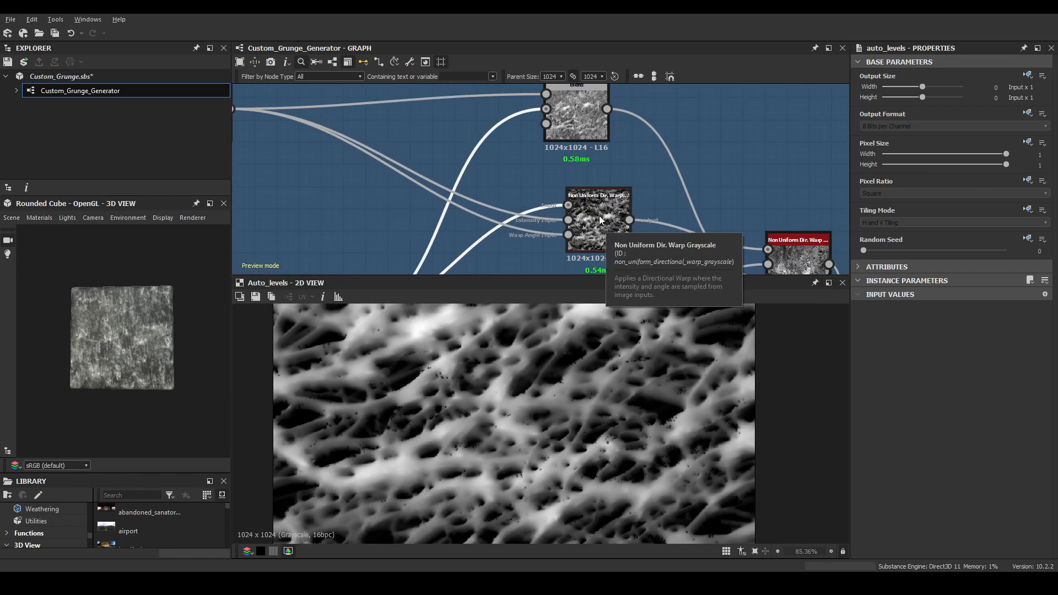
double_click(610, 222)
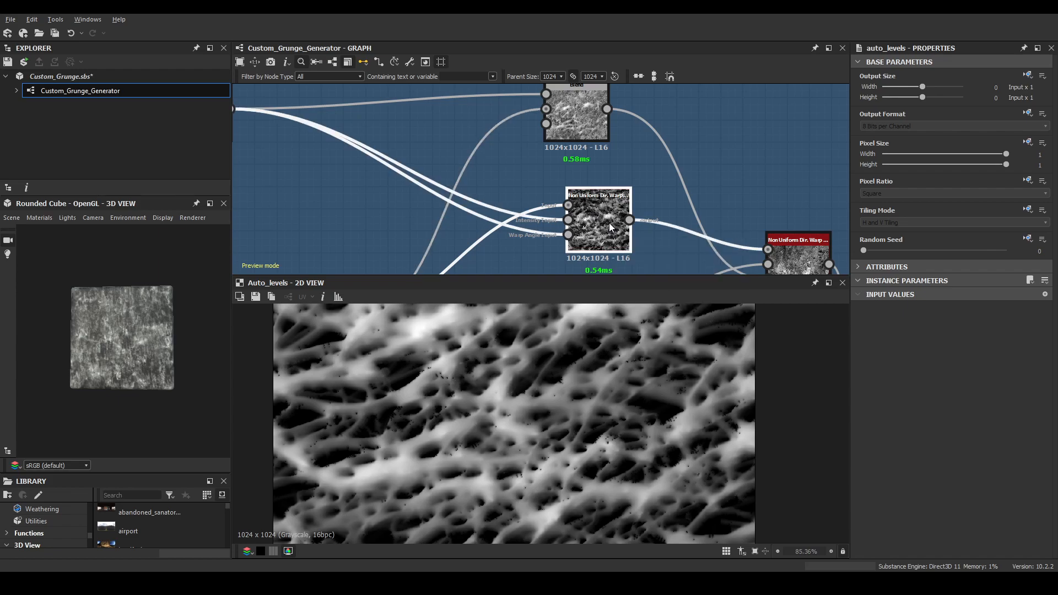
scroll(547, 420, "up", 4)
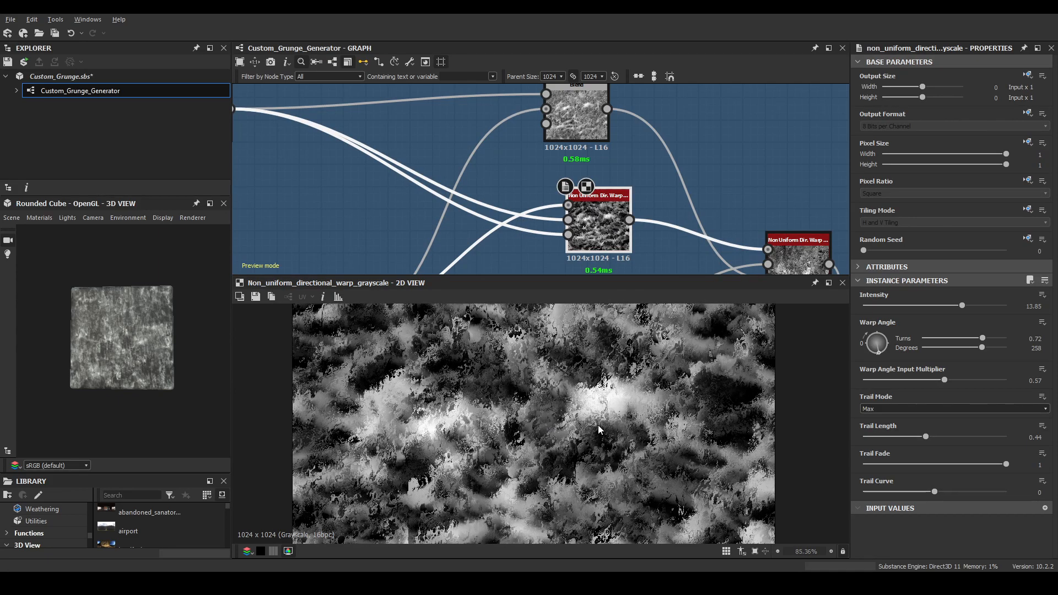
scroll(599, 425, "down", 2)
Preview Base grunge 1's final Non Uniform Dir. Warp and inspect the texture at different magnifications.
middle_click_drag(654, 235, 529, 172)
double_click(672, 204)
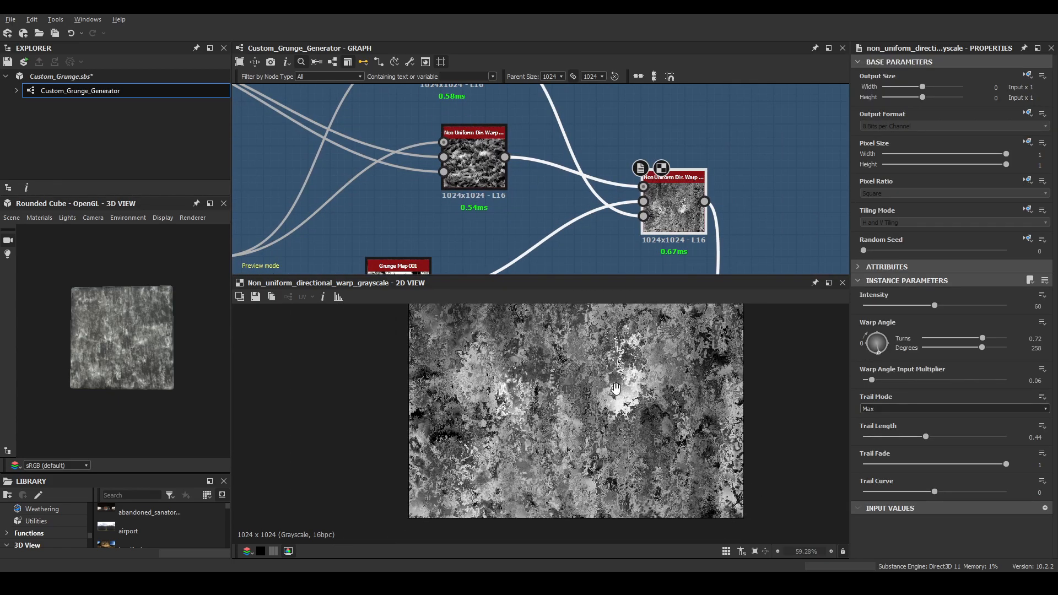
scroll(636, 410, "up", 2)
scroll(617, 415, "down", 2)
scroll(600, 420, "up", 1)
scroll(573, 461, "down", 2)
scroll(611, 453, "up", 5)
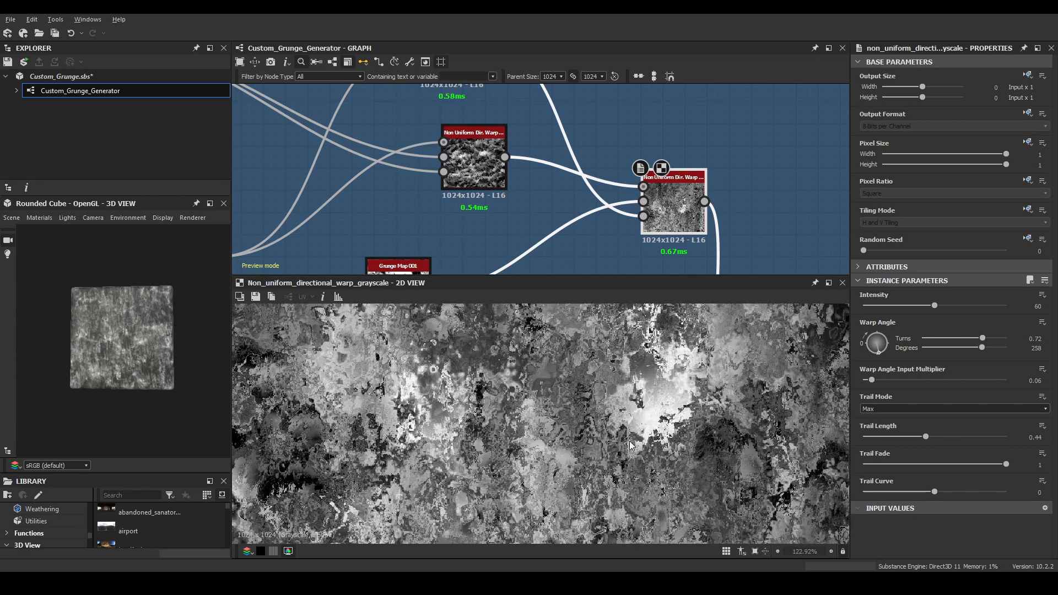
Return to the unframed recreated network, preview its final Directional Warp, and view its place in the overall graph.
scroll(620, 161, "down", 8)
middle_click_drag(527, 218, 631, 121)
middle_click_drag(581, 241, 639, 106)
middle_click_drag(579, 185, 565, 121)
scroll(612, 179, "up", 6)
double_click(655, 213)
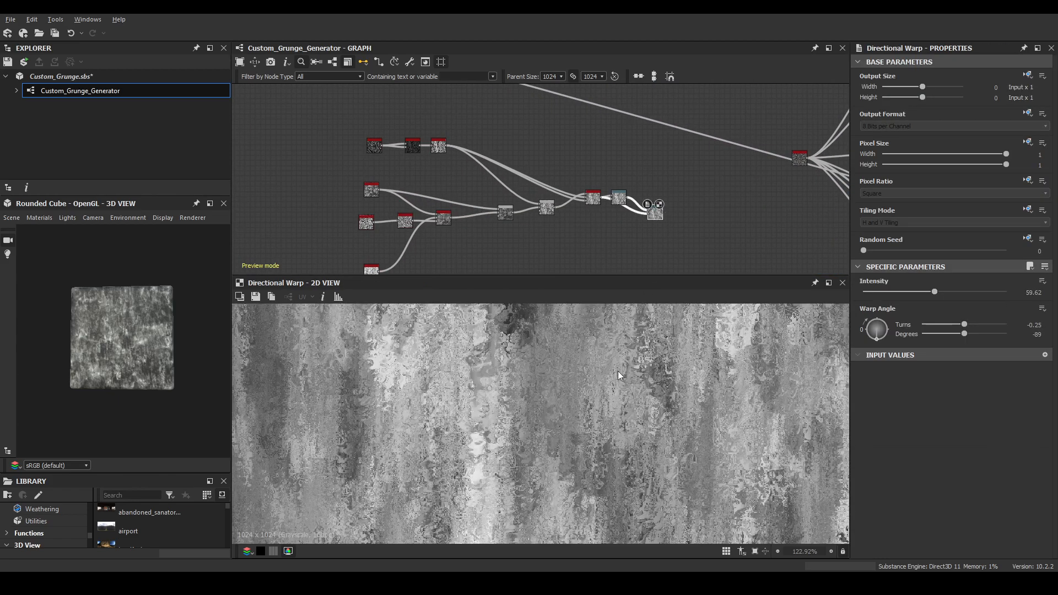
scroll(593, 429, "down", 4)
scroll(623, 236, "down", 6)
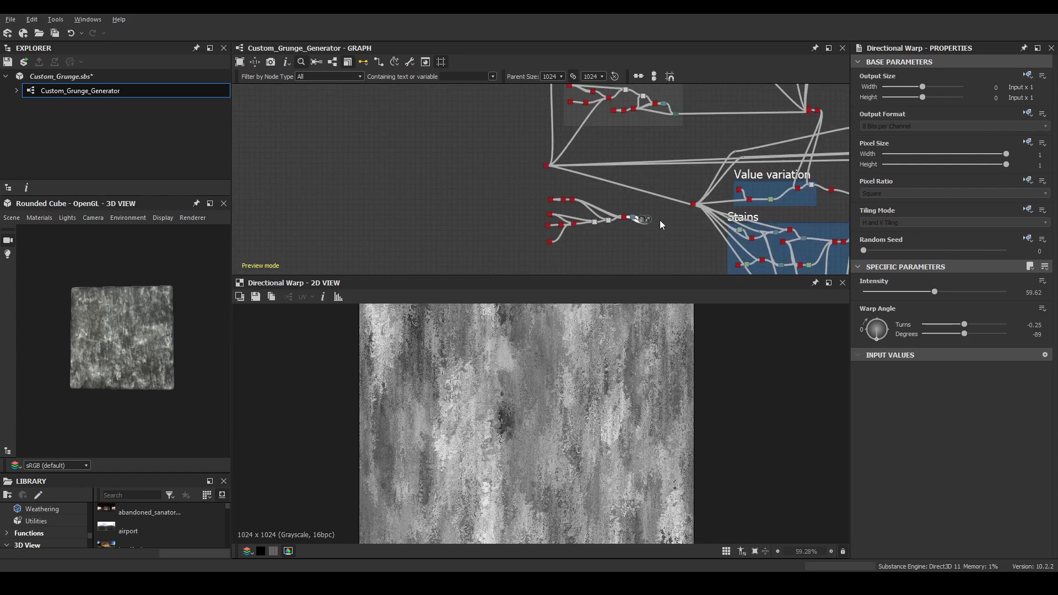
Preview the final Multiply Blend ahead of the graph's output chain and inspect its combined grunge texture.
middle_click_drag(659, 220, 464, 219)
scroll(638, 182, "down", 3)
middle_click_drag(642, 177, 623, 204)
scroll(577, 231, "up", 2)
scroll(656, 227, "up", 5)
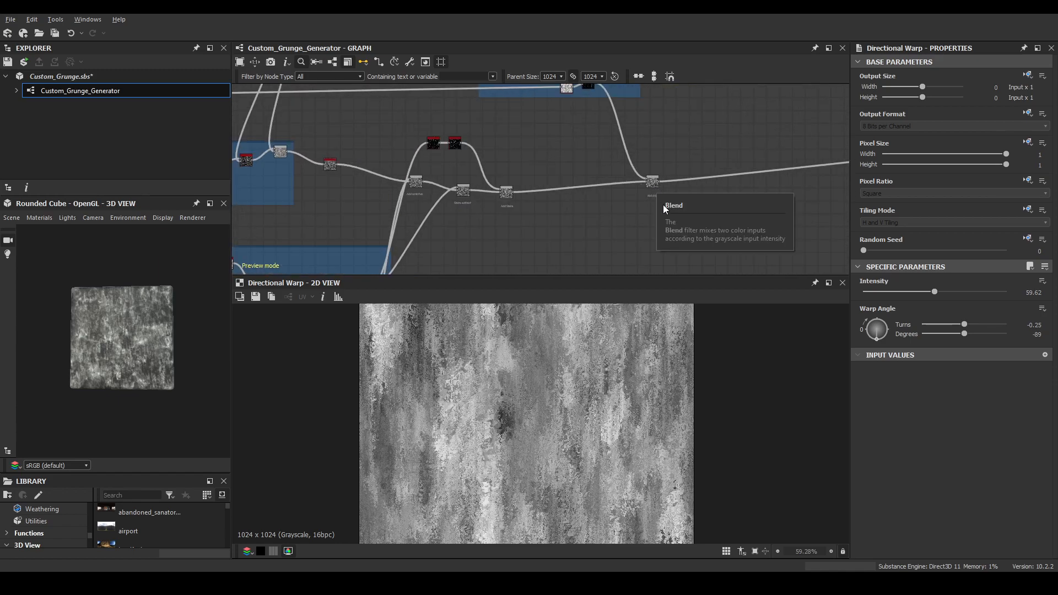
middle_click_drag(713, 182, 591, 220)
double_click(766, 197)
middle_click_drag(630, 186, 410, 178)
scroll(535, 417, "up", 4)
scroll(536, 418, "down", 1)
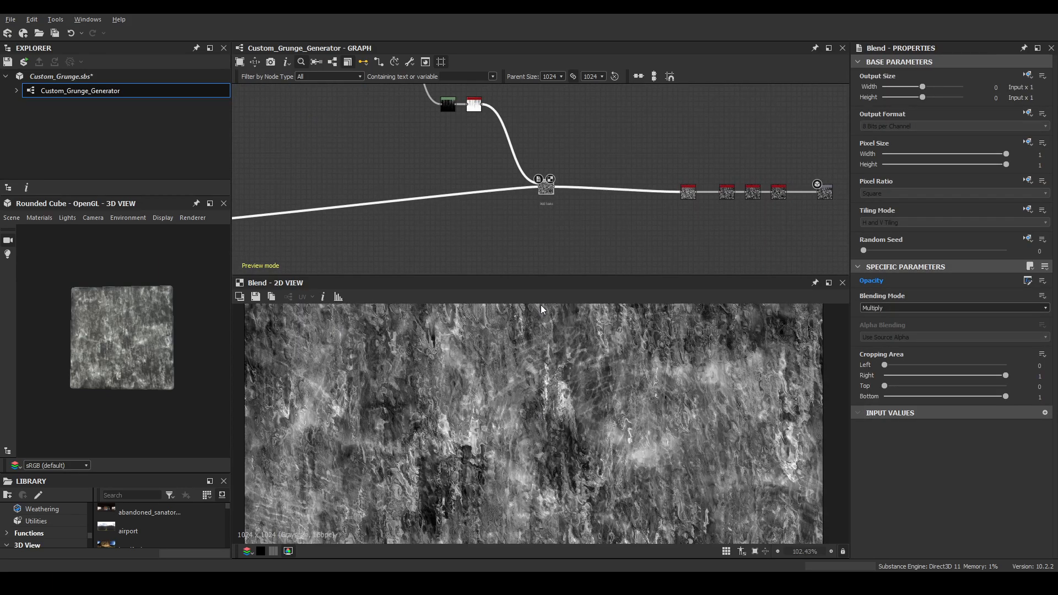
In the graph's input parameter preview, set Grunge Base Select to 3 and Grunge Base Visibility to 0.26.
left_click(583, 228)
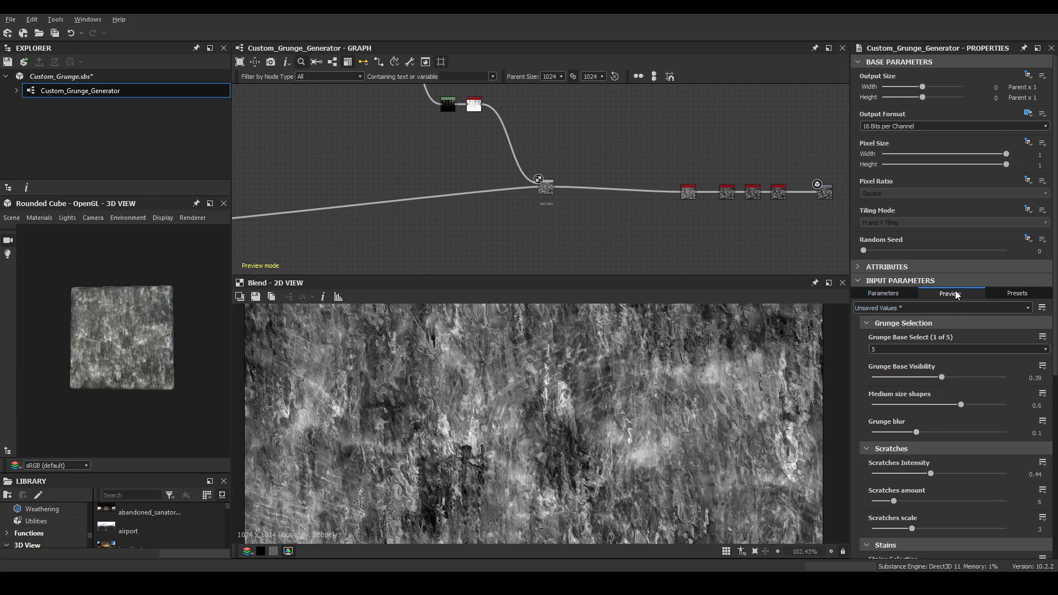
left_click(901, 349)
left_click(893, 370)
scroll(608, 433, "down", 2)
left_click_drag(942, 377, 920, 379)
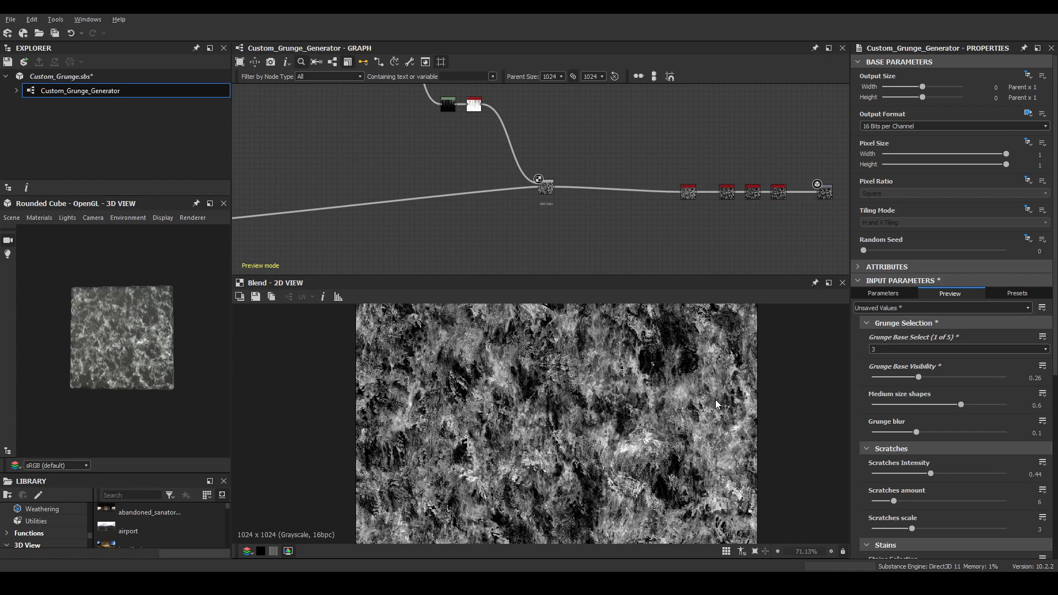
Inspect the blended grunge texture and set the Medium size shapes parameter to 0.79.
scroll(653, 411, "up", 1)
scroll(640, 412, "down", 3)
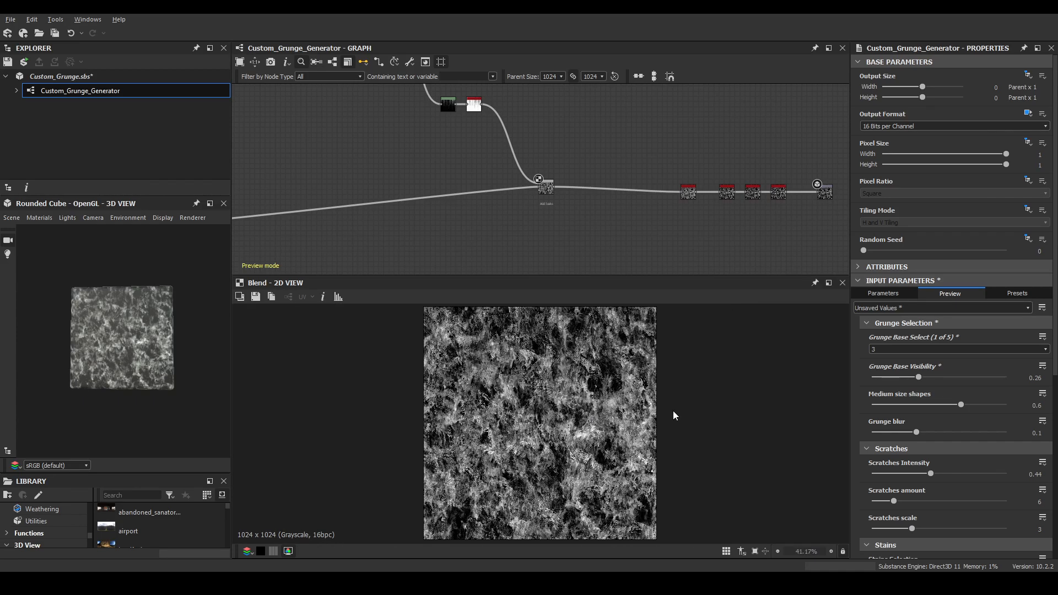
scroll(669, 416, "up", 2)
left_click_drag(939, 403, 990, 411)
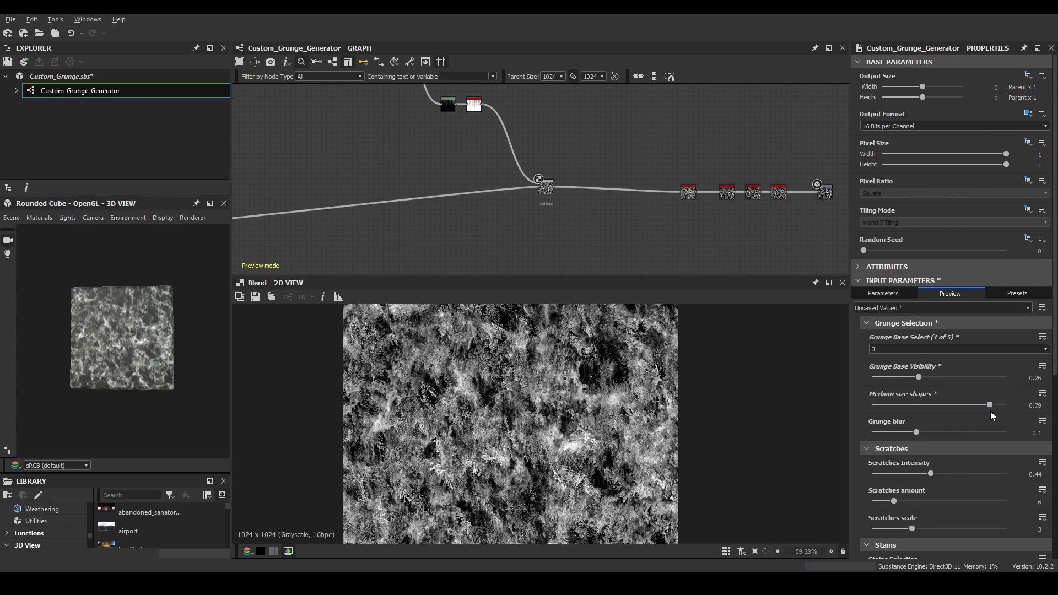
scroll(975, 419, "down", 1)
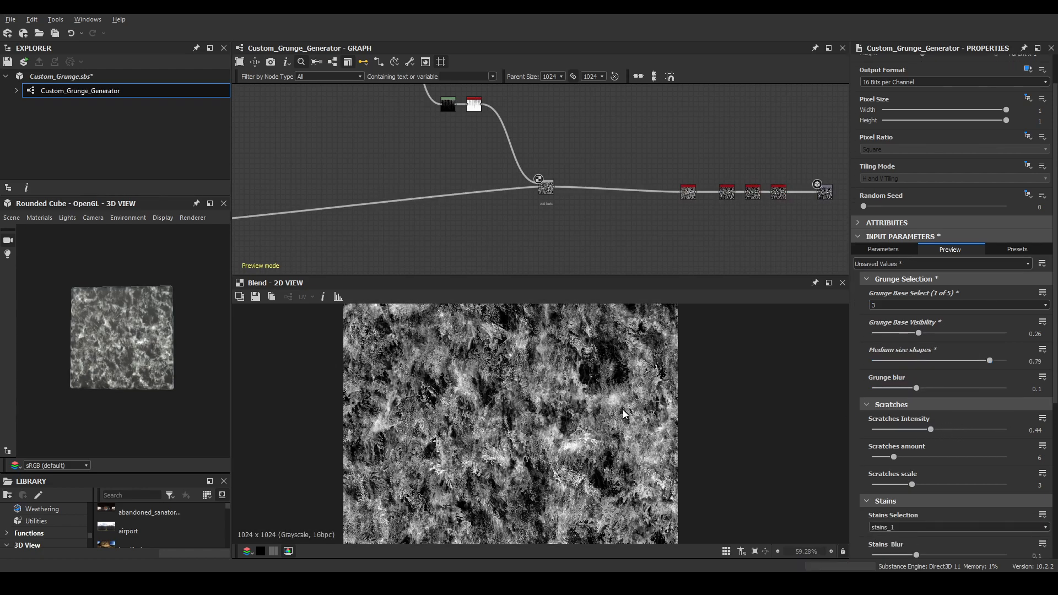